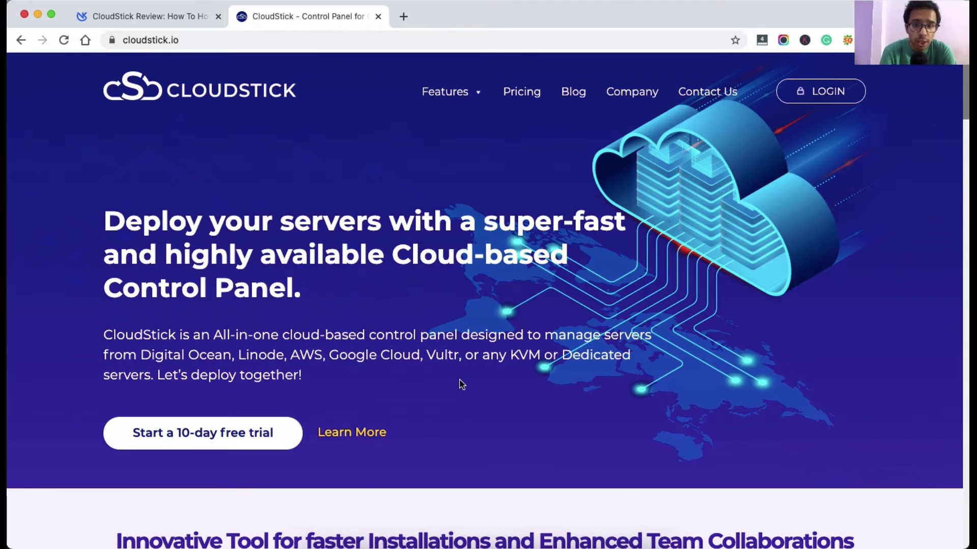
{"action": "scroll", "coordinate": [459, 380], "scroll_direction": "down", "scroll_amount": 5}
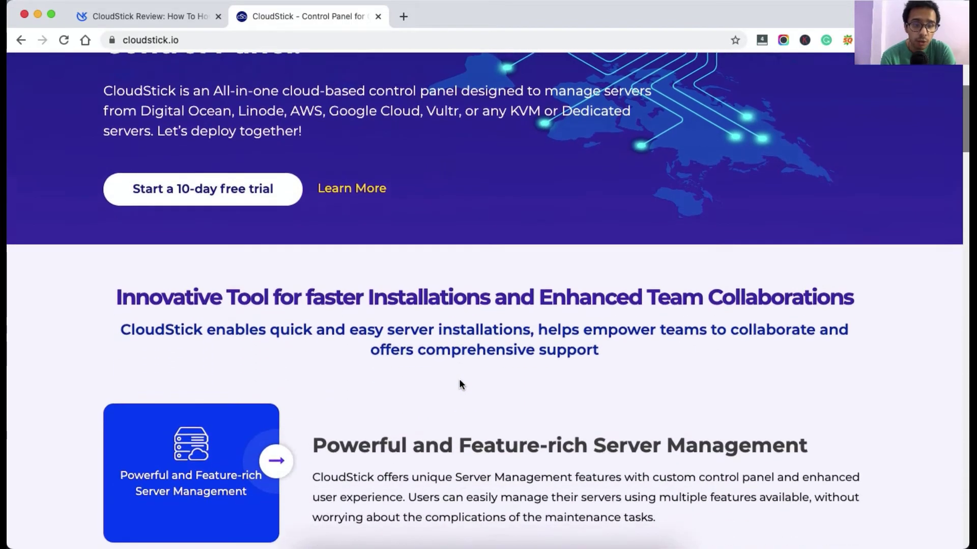
{"action": "scroll", "coordinate": [459, 380], "scroll_direction": "down", "scroll_amount": 6}
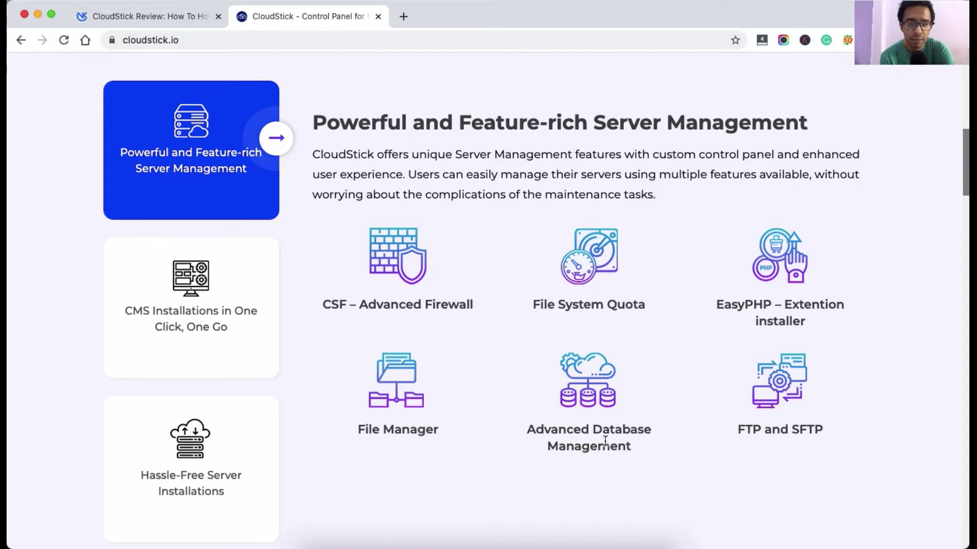
{"action": "scroll", "coordinate": [630, 239], "scroll_direction": "down", "scroll_amount": 15}
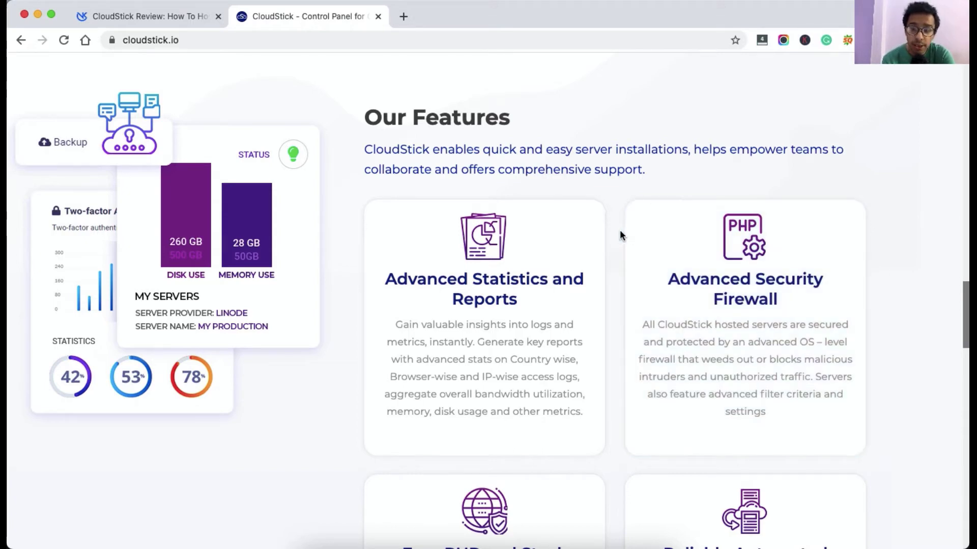
{"action": "scroll", "coordinate": [621, 235], "scroll_direction": "down", "scroll_amount": 1}
{"action": "scroll", "coordinate": [620, 235], "scroll_direction": "down", "scroll_amount": 5}
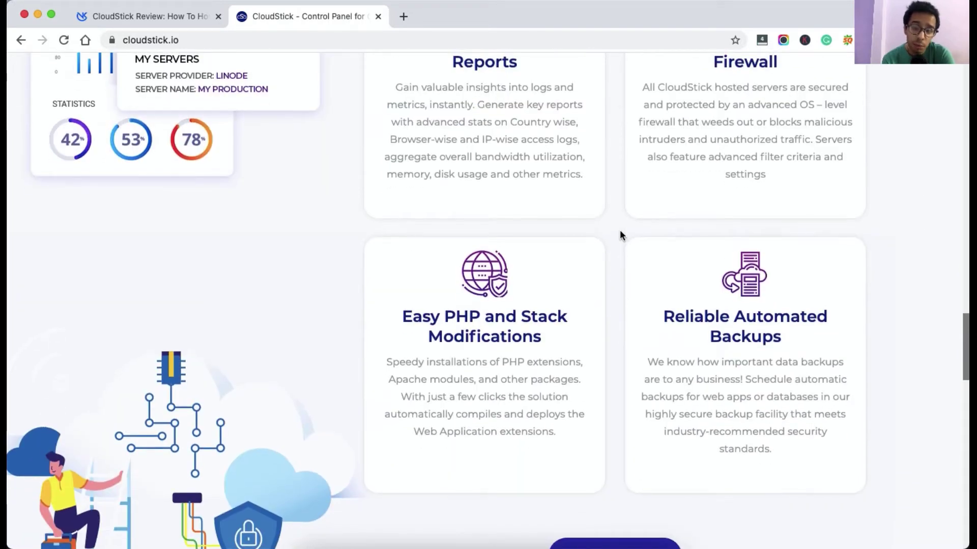
{"action": "scroll", "coordinate": [620, 231], "scroll_direction": "down", "scroll_amount": 1}
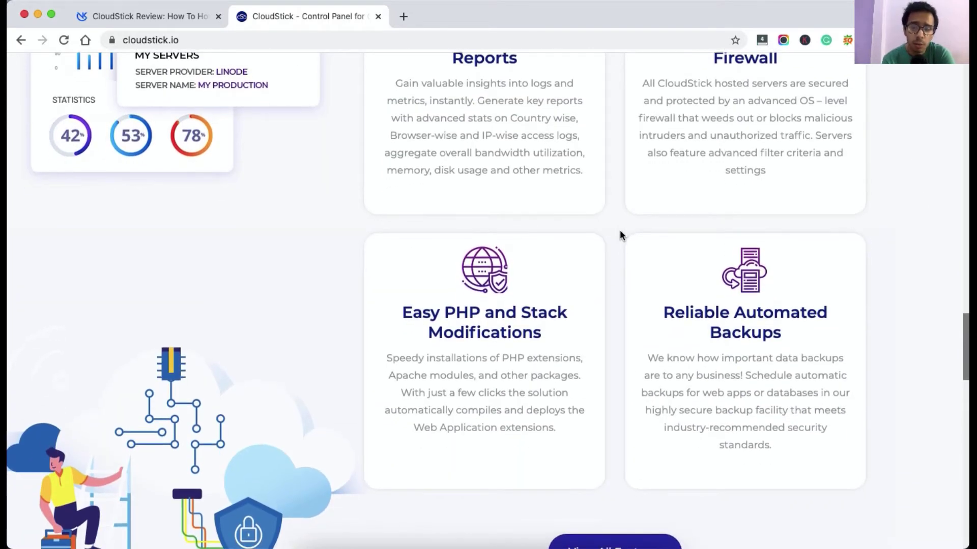
{"action": "scroll", "coordinate": [619, 230], "scroll_direction": "down", "scroll_amount": 10}
{"action": "scroll", "coordinate": [619, 230], "scroll_direction": "down", "scroll_amount": 15}
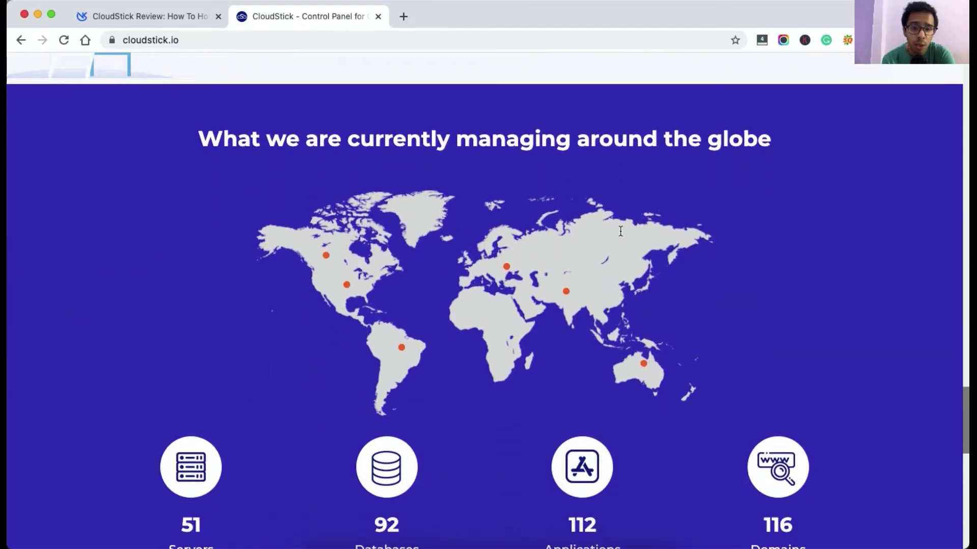
{"action": "scroll", "coordinate": [621, 235], "scroll_direction": "up", "scroll_amount": 20}
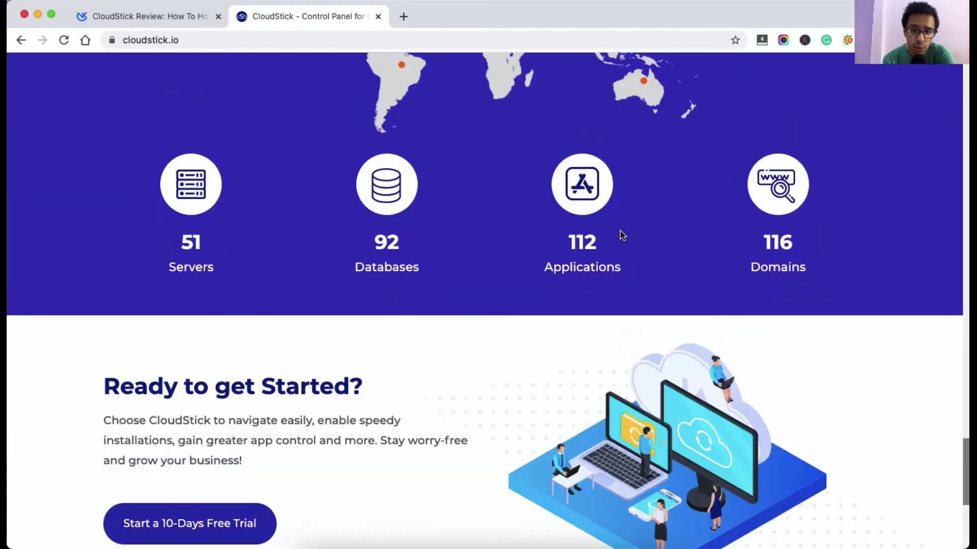
{"action": "scroll", "coordinate": [620, 234], "scroll_direction": "up", "scroll_amount": 10}
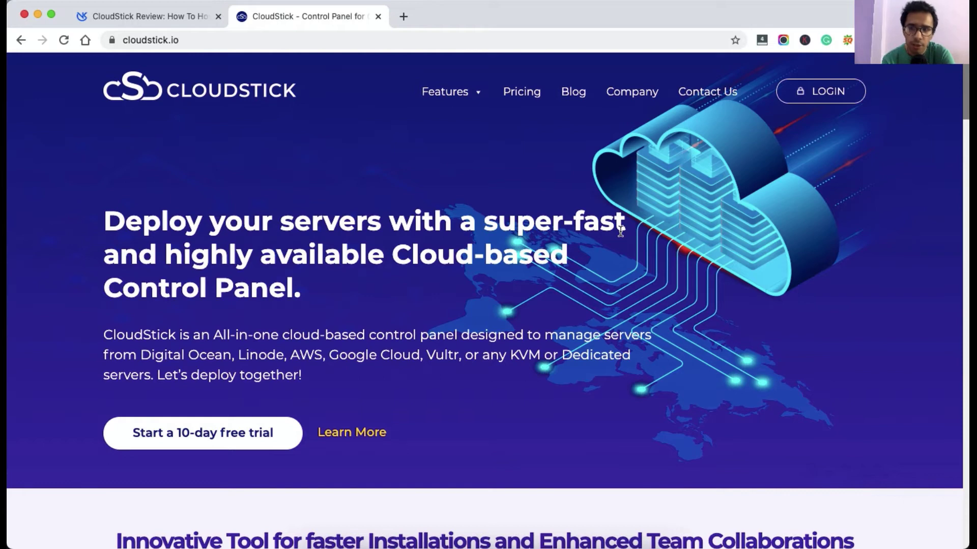
Register a new CloudStick account with an e-mail, password and name, accepting the terms.
{"action": "left_click", "coordinate": [823, 95]}
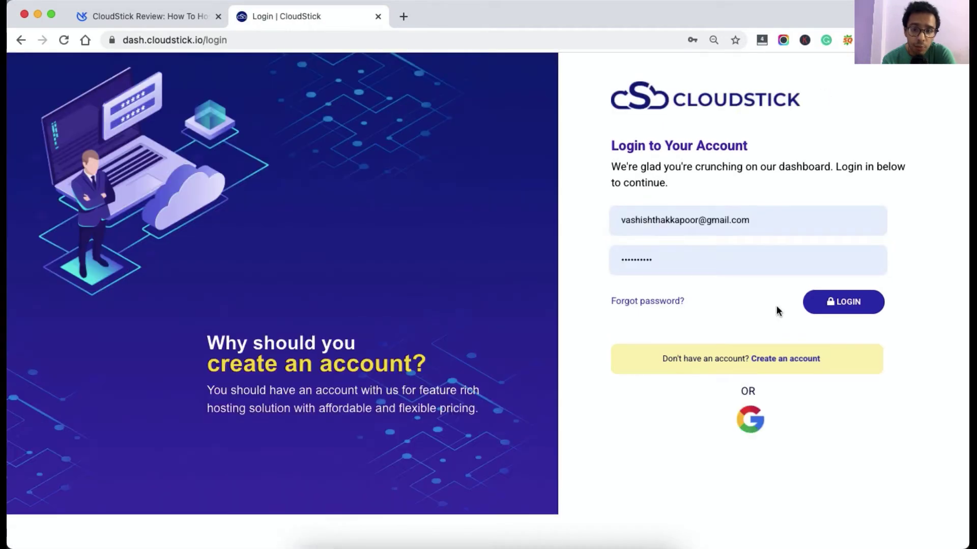
{"action": "left_click", "coordinate": [781, 357]}
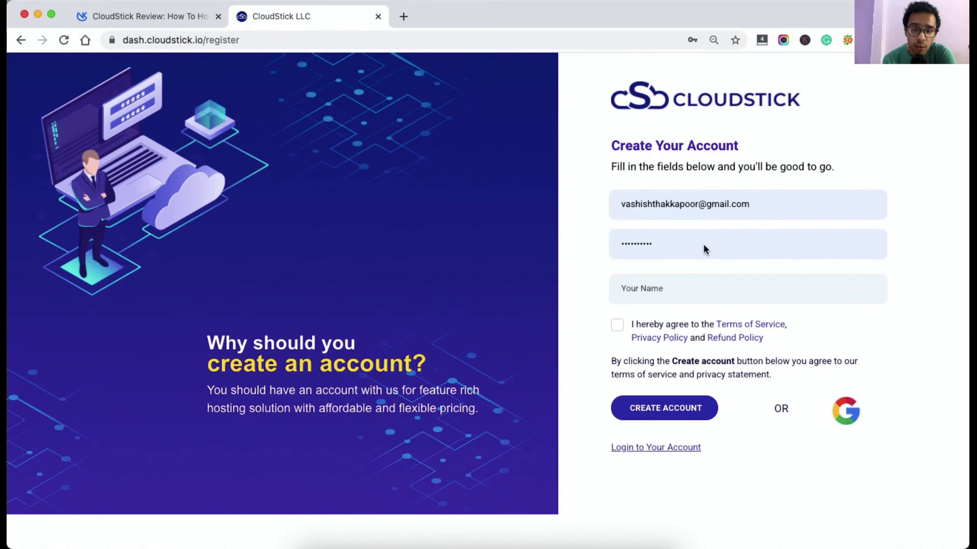
{"action": "triple_click", "coordinate": [723, 211]}
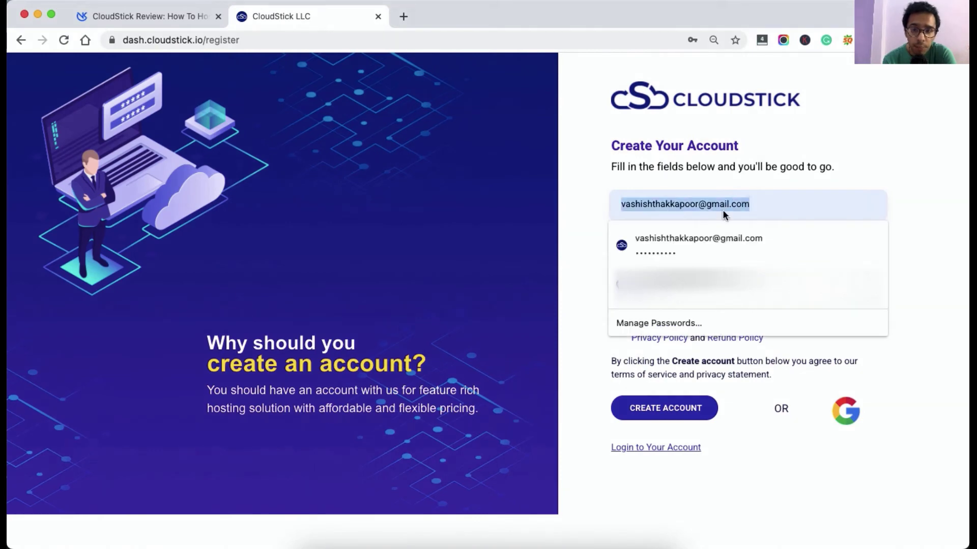
{"action": "left_click", "coordinate": [670, 242]}
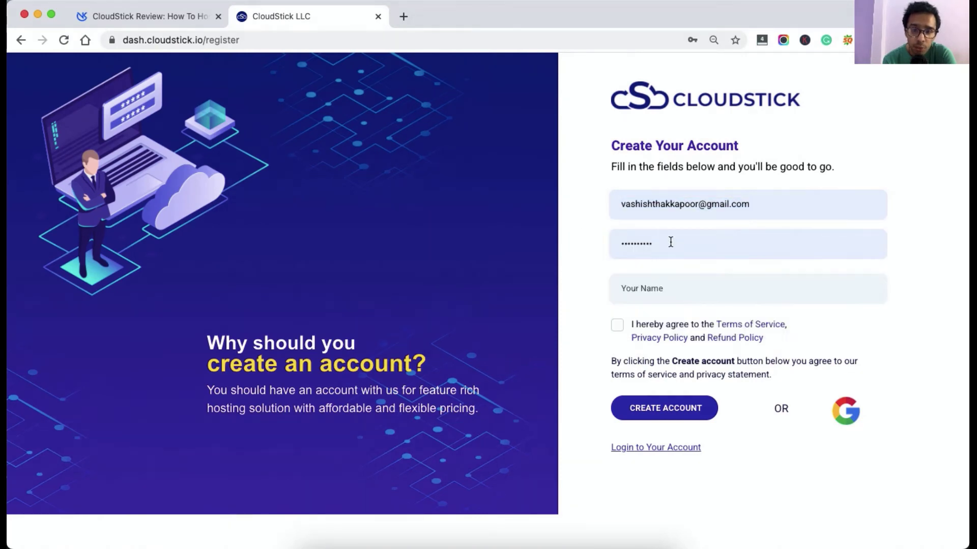
{"action": "left_click", "coordinate": [598, 300]}
{"action": "left_click", "coordinate": [680, 284]}
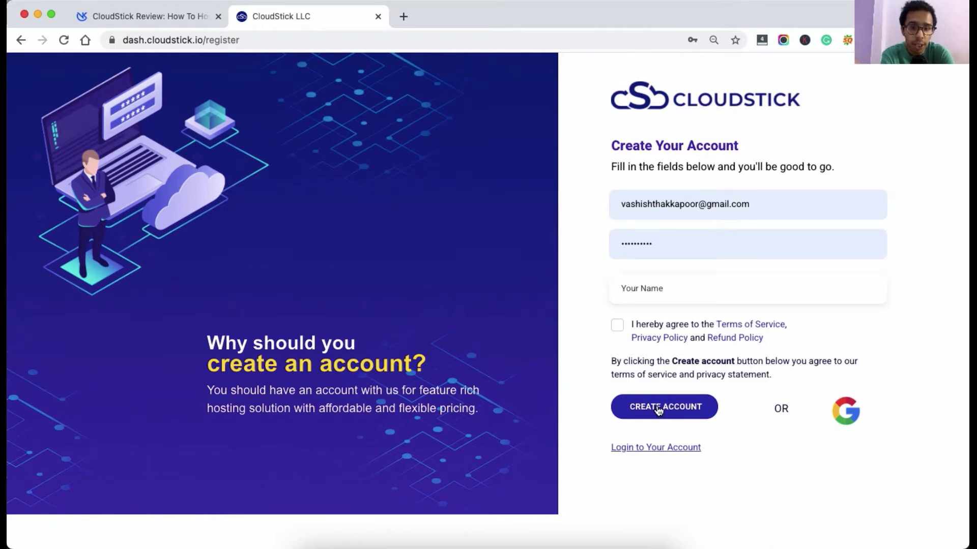
{"action": "left_click", "coordinate": [659, 408]}
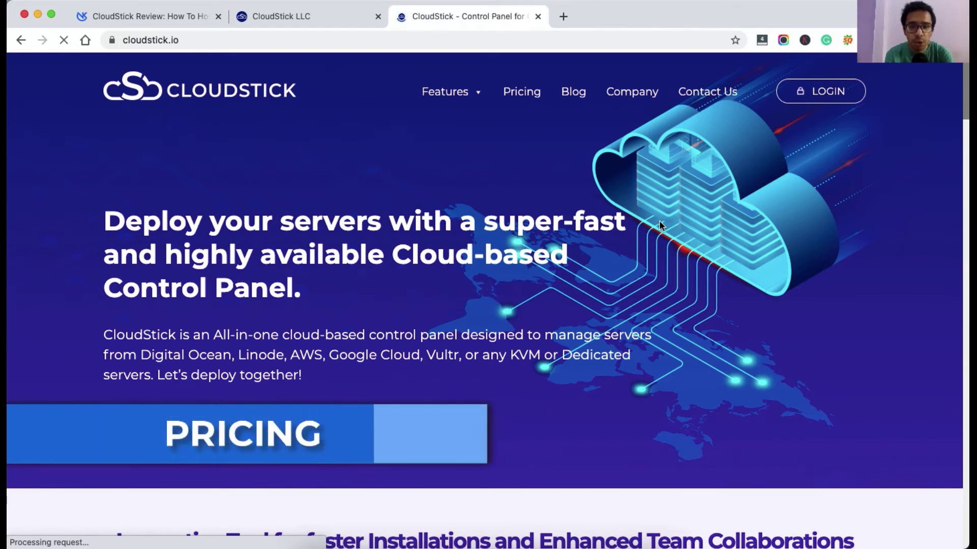
Compare monthly and annual plan prices, ending on annual: Free $0, Basic $6.67, Pro $12.50.
{"action": "left_click", "coordinate": [521, 94]}
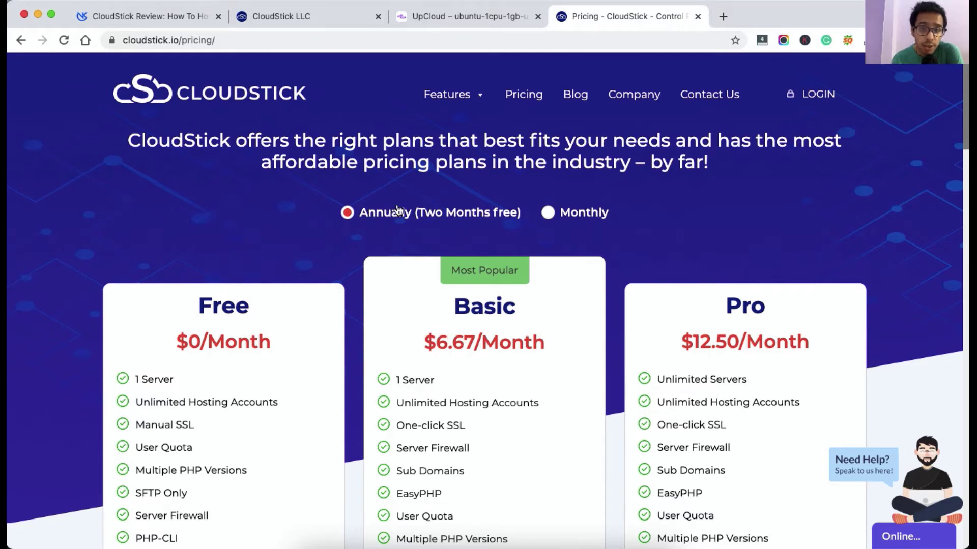
{"action": "left_click", "coordinate": [582, 218]}
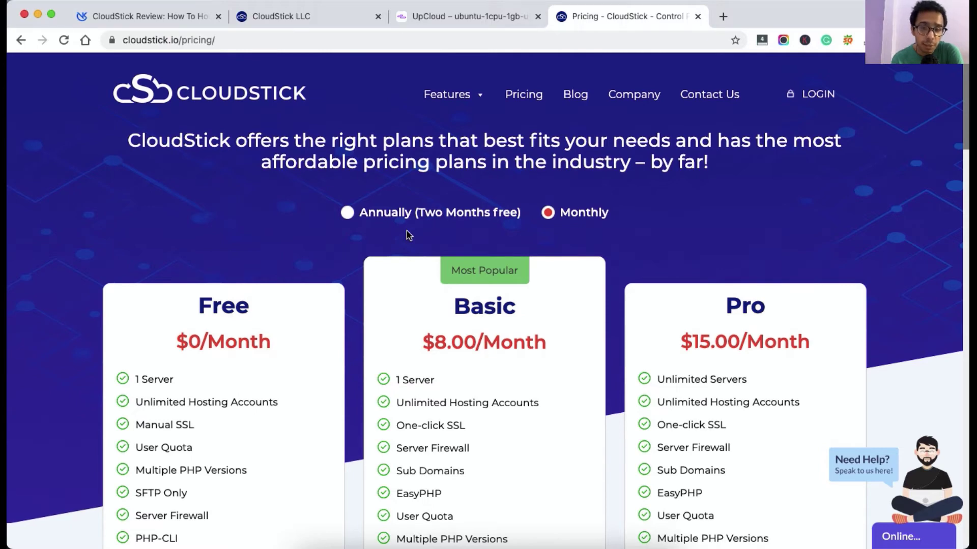
{"action": "left_click", "coordinate": [522, 96]}
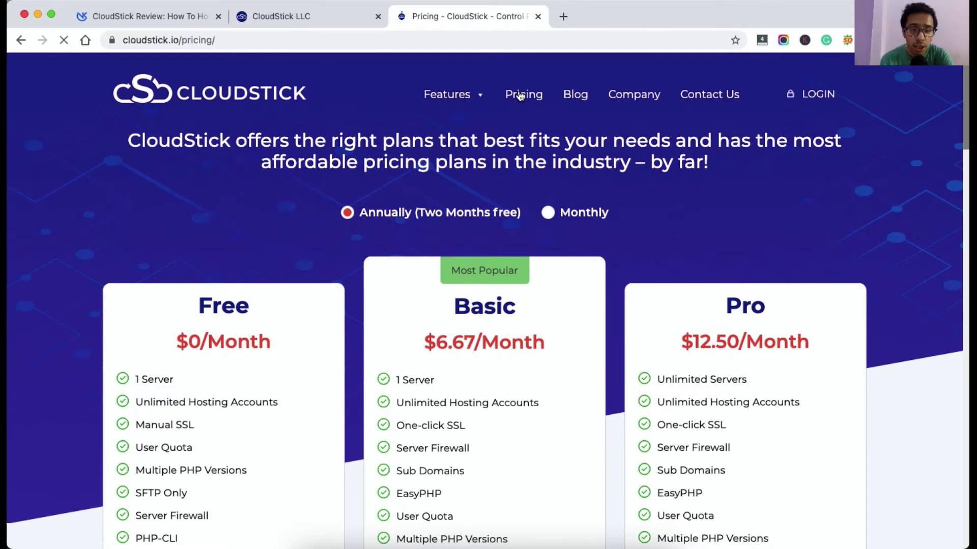
Review the pricing cards, highlighting the Free plan's Server Firewall feature.
{"action": "scroll", "coordinate": [597, 288], "scroll_direction": "down", "scroll_amount": 1}
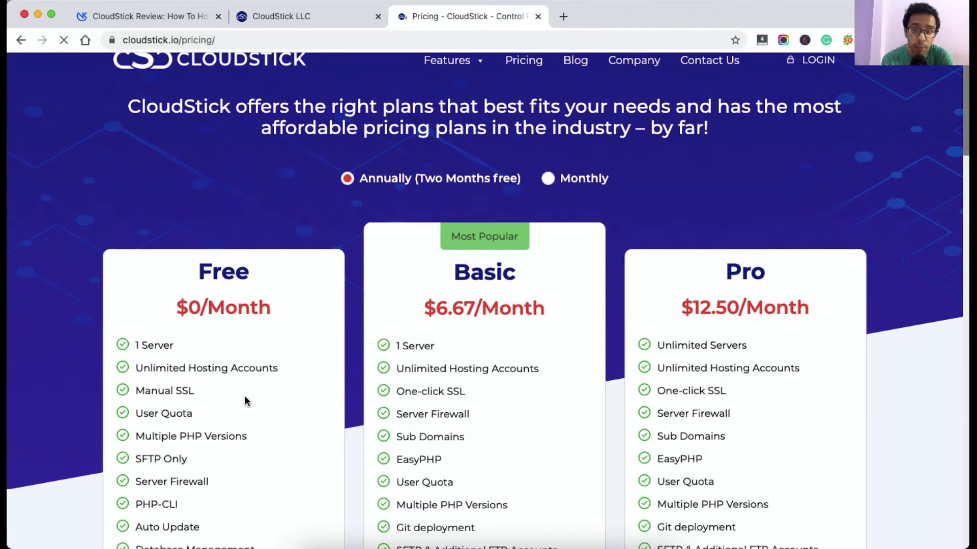
{"action": "scroll", "coordinate": [244, 401], "scroll_direction": "down", "scroll_amount": 2}
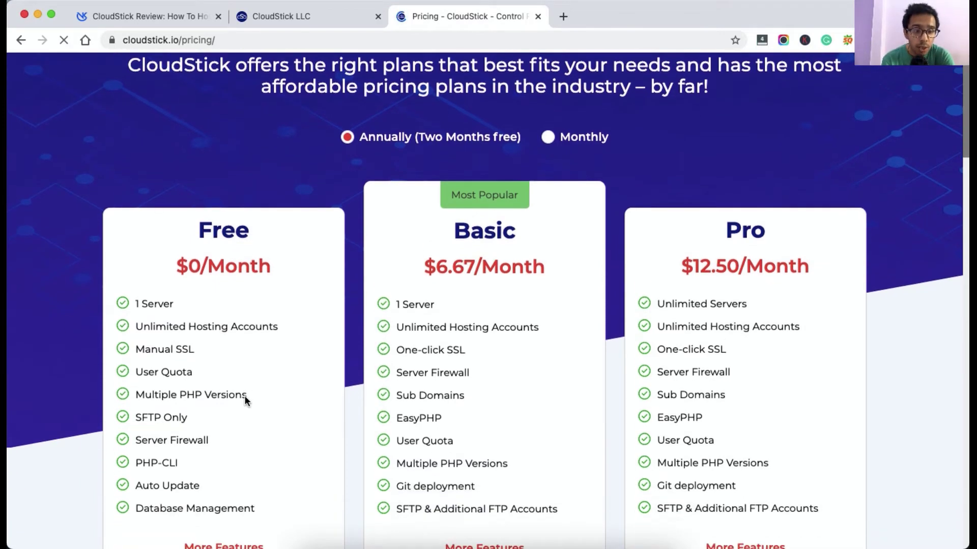
{"action": "double_click", "coordinate": [171, 410]}
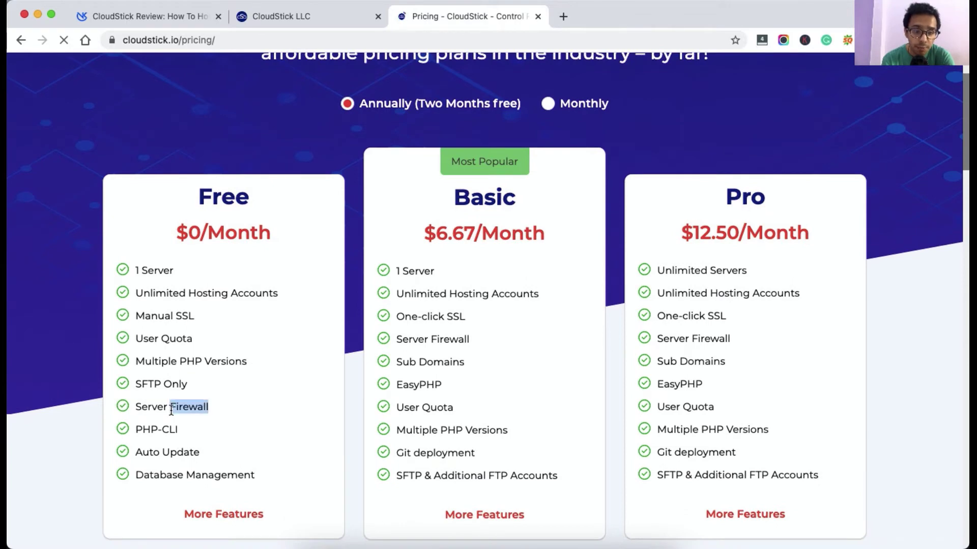
{"action": "triple_click", "coordinate": [171, 410]}
{"action": "scroll", "coordinate": [172, 410], "scroll_direction": "down", "scroll_amount": 2}
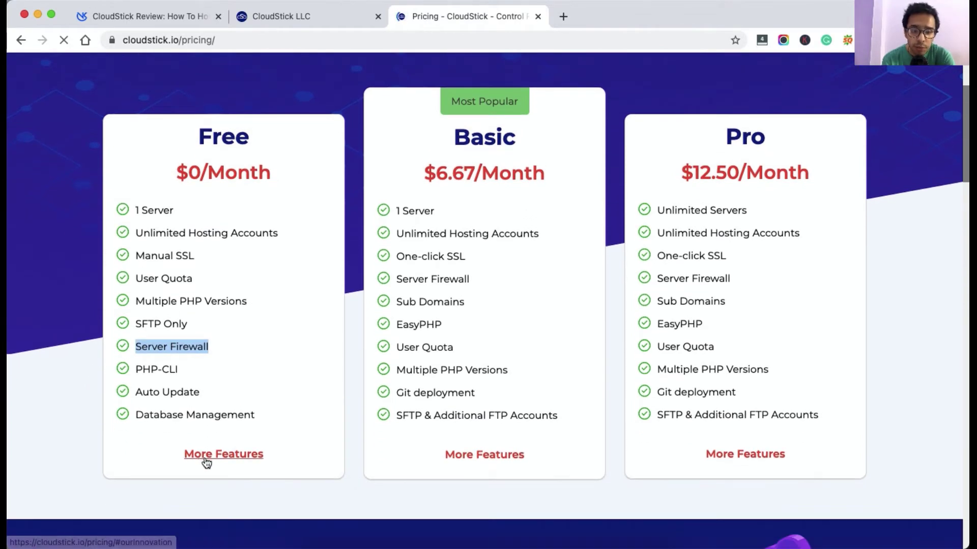
Examine the full Free/Basic/Pro feature comparison table, noting Free's Only SFTP entry.
{"action": "left_click", "coordinate": [205, 461]}
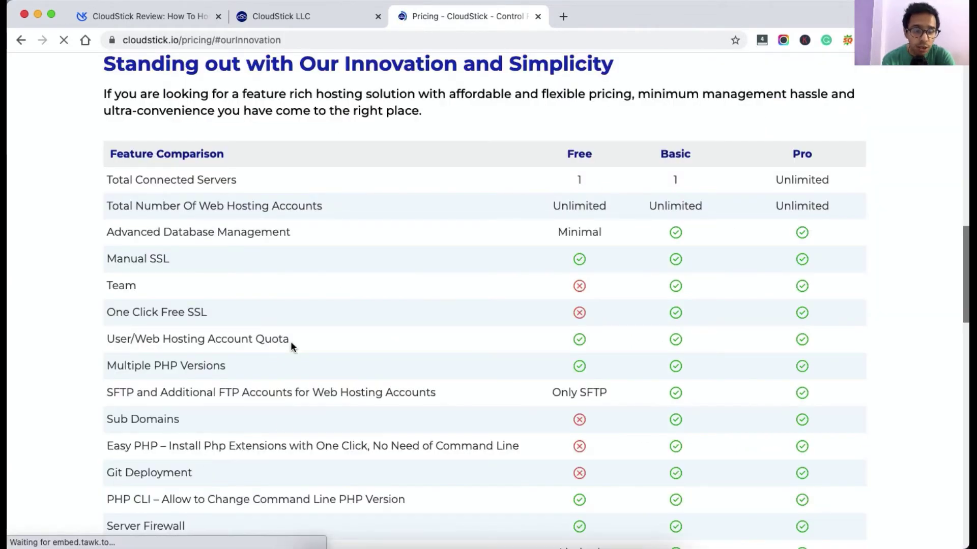
{"action": "scroll", "coordinate": [578, 218], "scroll_direction": "down", "scroll_amount": 2}
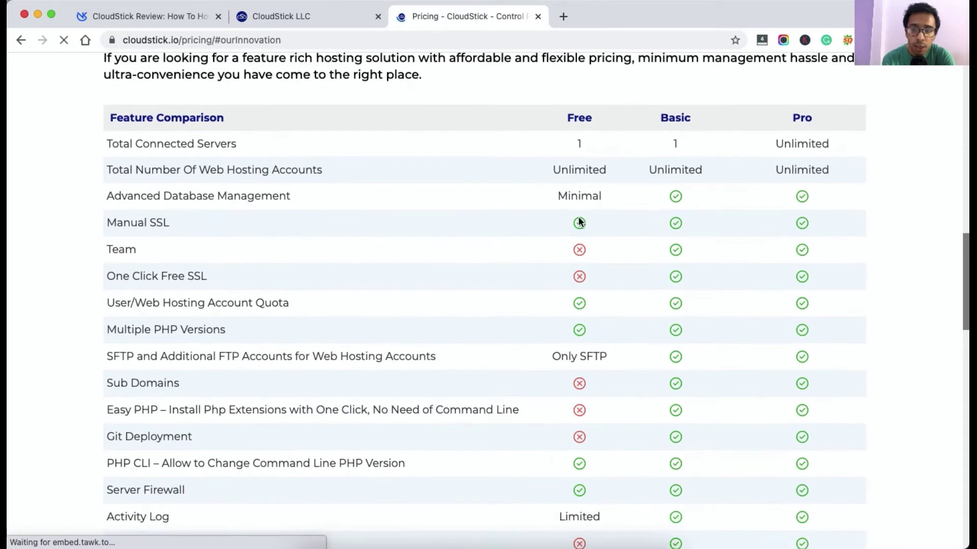
{"action": "scroll", "coordinate": [578, 218], "scroll_direction": "down", "scroll_amount": 1}
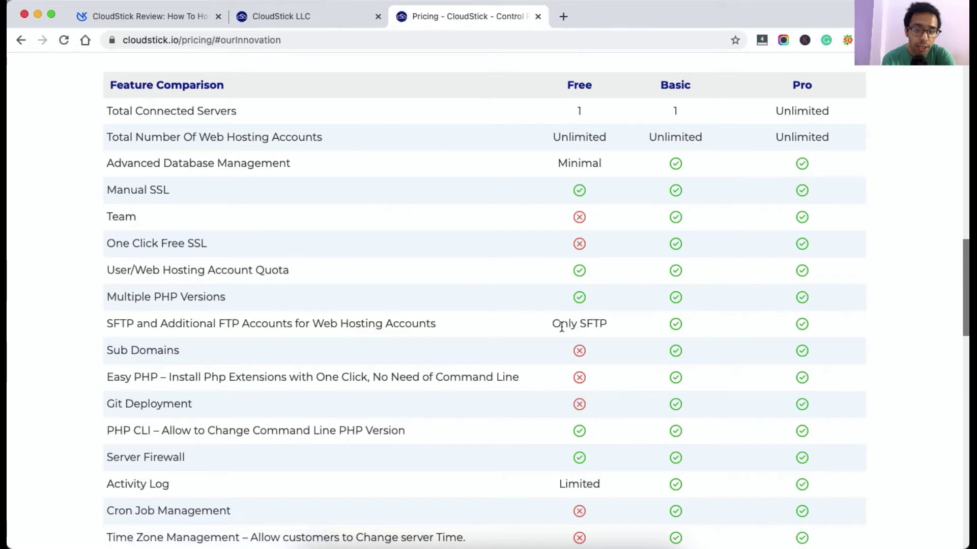
{"action": "triple_click", "coordinate": [561, 327]}
{"action": "scroll", "coordinate": [561, 330], "scroll_direction": "down", "scroll_amount": 3}
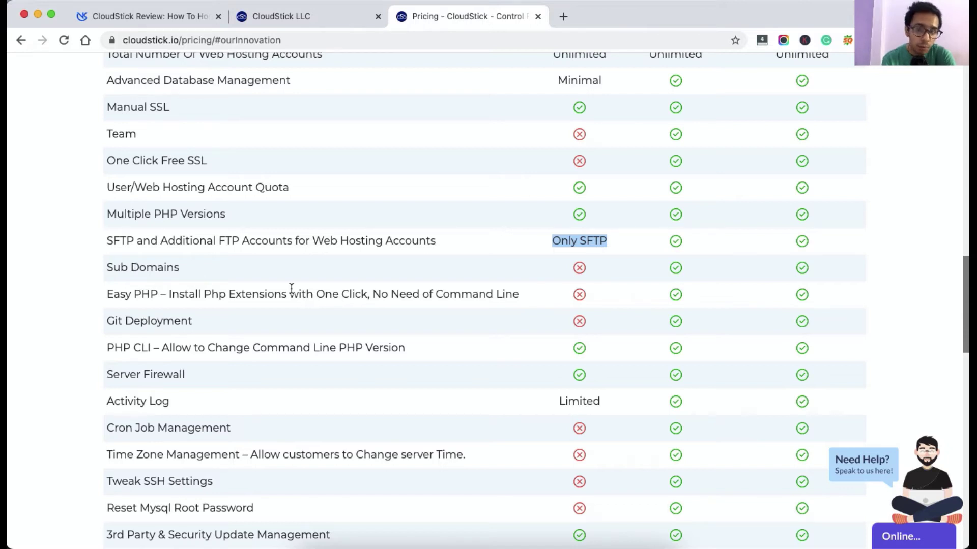
{"action": "scroll", "coordinate": [291, 288], "scroll_direction": "up", "scroll_amount": 4}
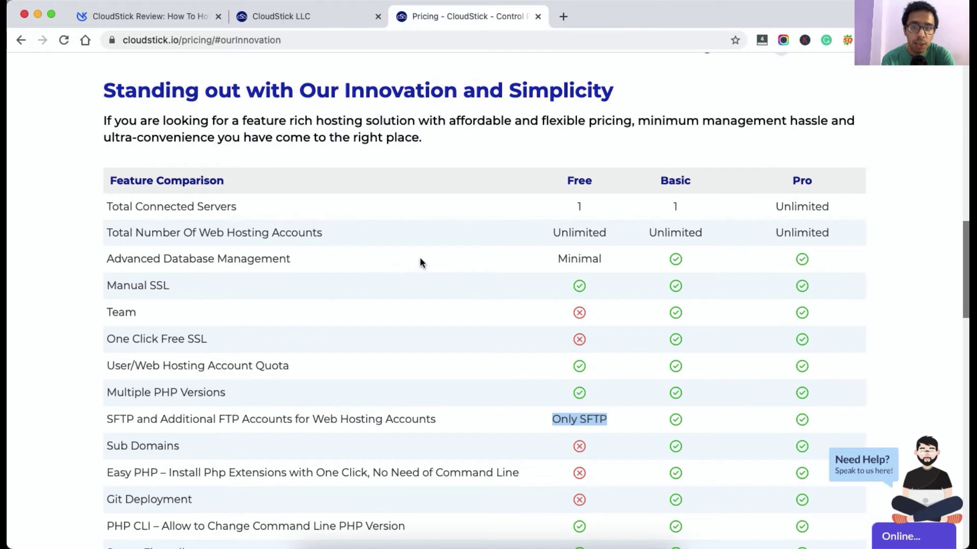
{"action": "scroll", "coordinate": [420, 262], "scroll_direction": "down", "scroll_amount": 2}
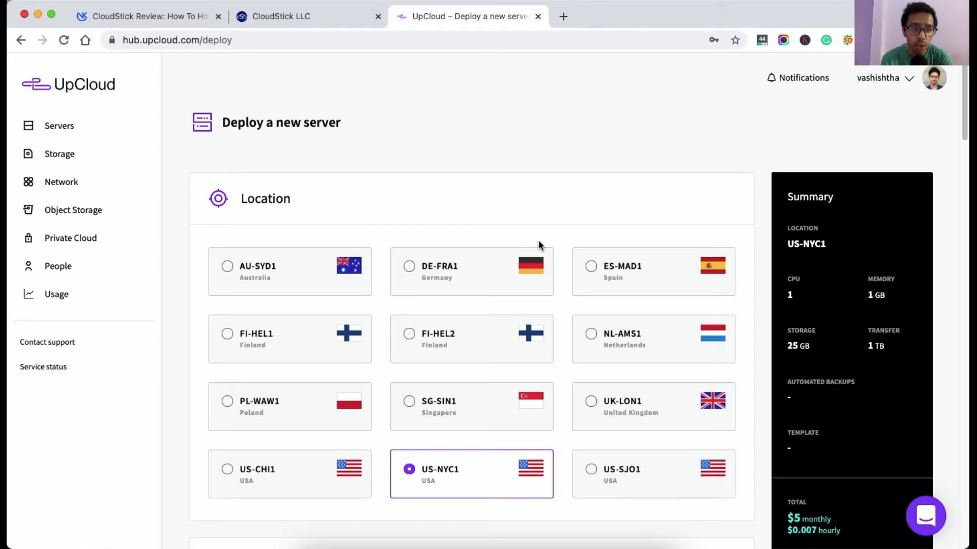
Choose Ubuntu Server 20.04 LTS instead of CentOS 8 and deploy the US-NYC1 server.
{"action": "scroll", "coordinate": [538, 242], "scroll_direction": "down", "scroll_amount": 12}
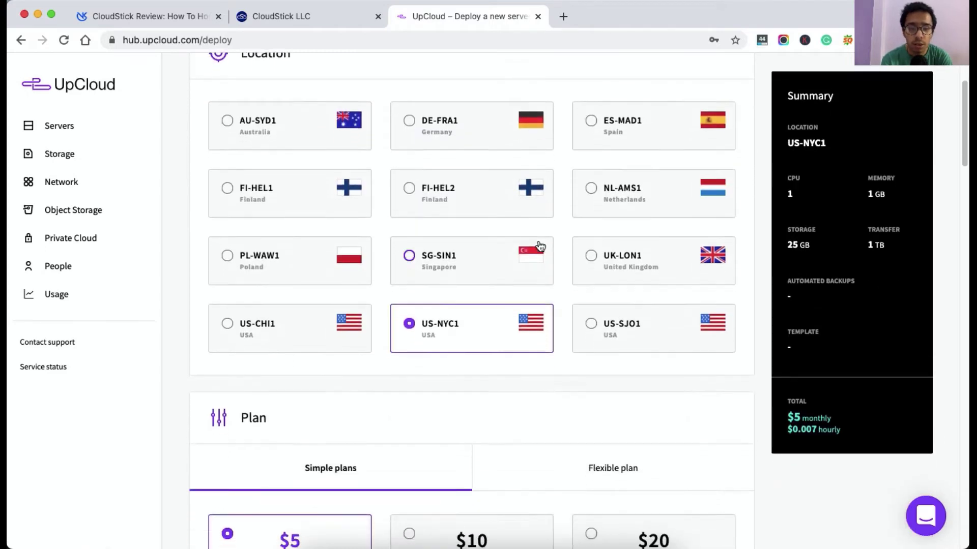
{"action": "scroll", "coordinate": [540, 247], "scroll_direction": "down", "scroll_amount": 14}
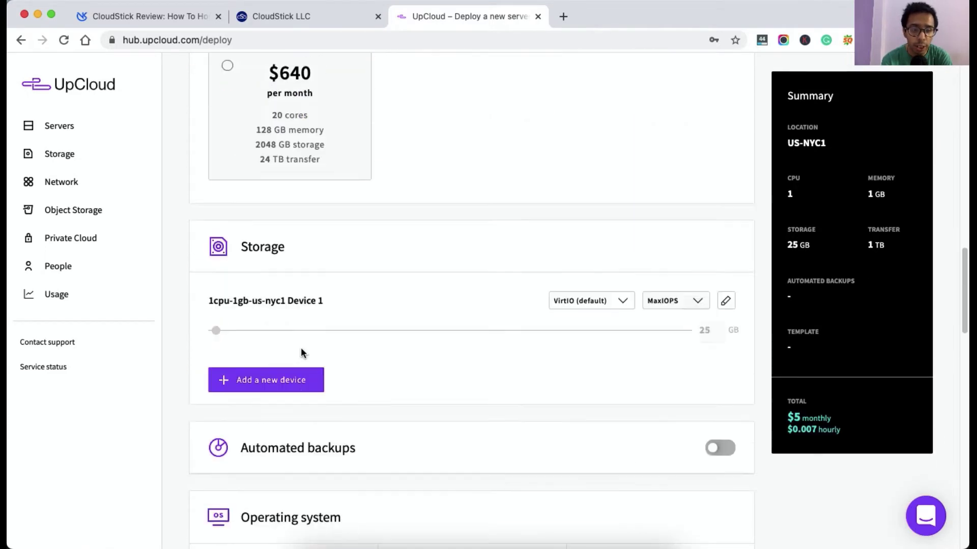
{"action": "scroll", "coordinate": [301, 348], "scroll_direction": "down", "scroll_amount": 3}
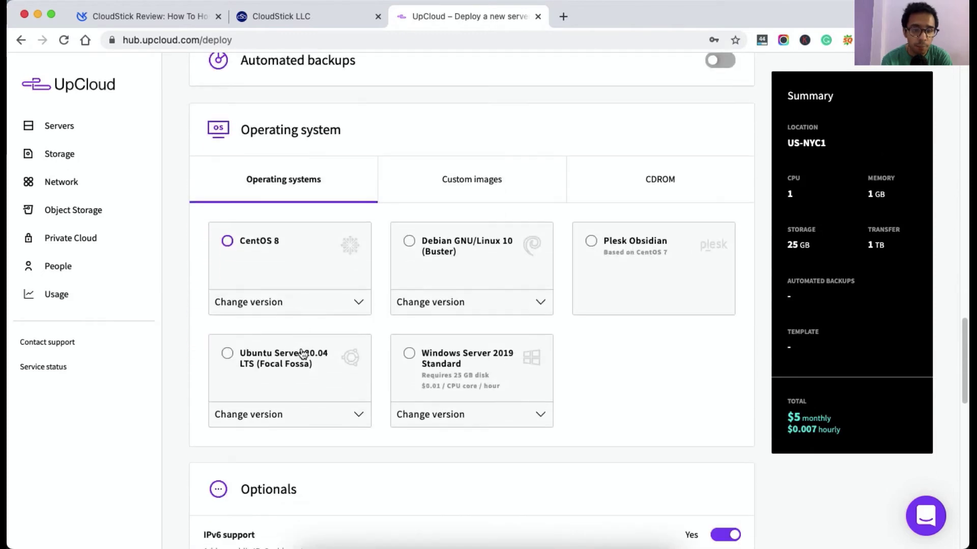
{"action": "left_click", "coordinate": [242, 249]}
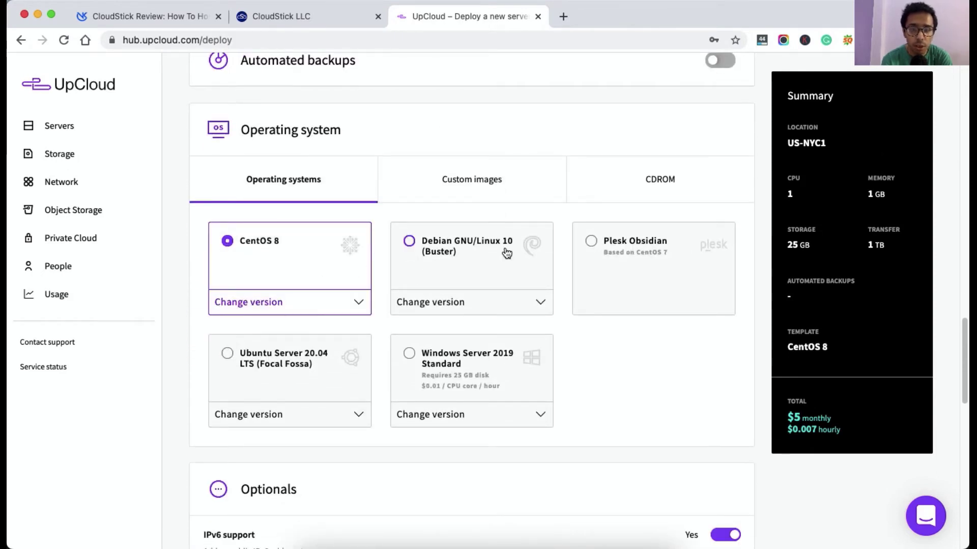
{"action": "left_click", "coordinate": [262, 363]}
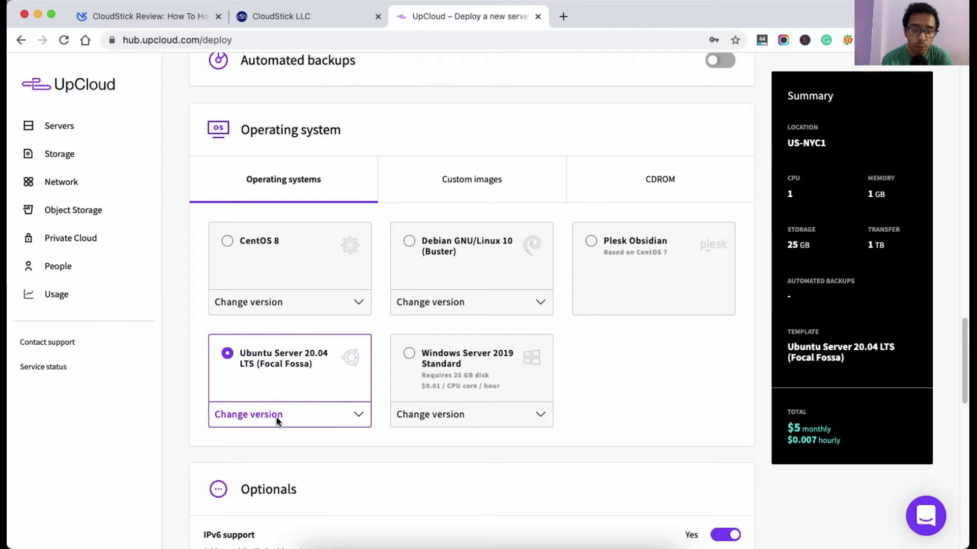
{"action": "scroll", "coordinate": [376, 416], "scroll_direction": "down", "scroll_amount": 10}
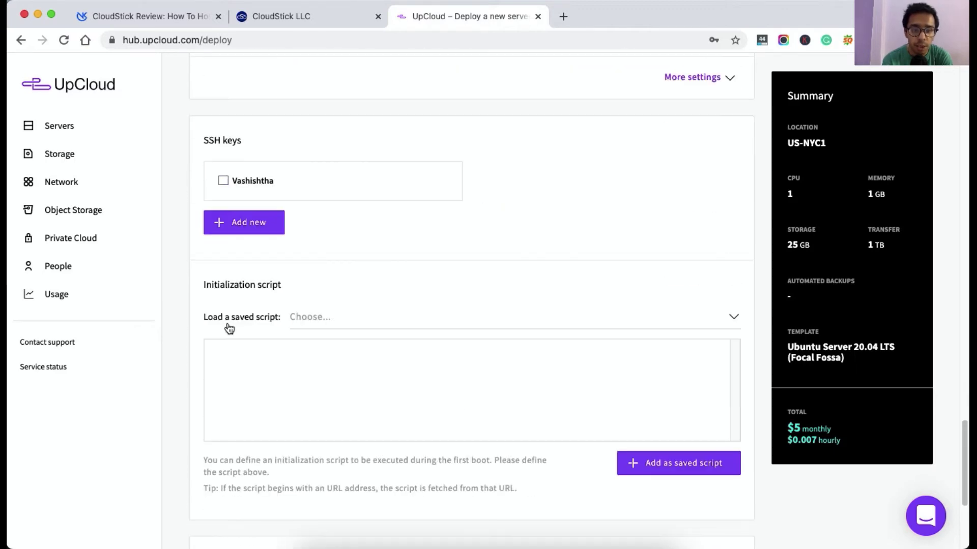
{"action": "scroll", "coordinate": [420, 436], "scroll_direction": "down", "scroll_amount": 5}
{"action": "left_click", "coordinate": [195, 445]}
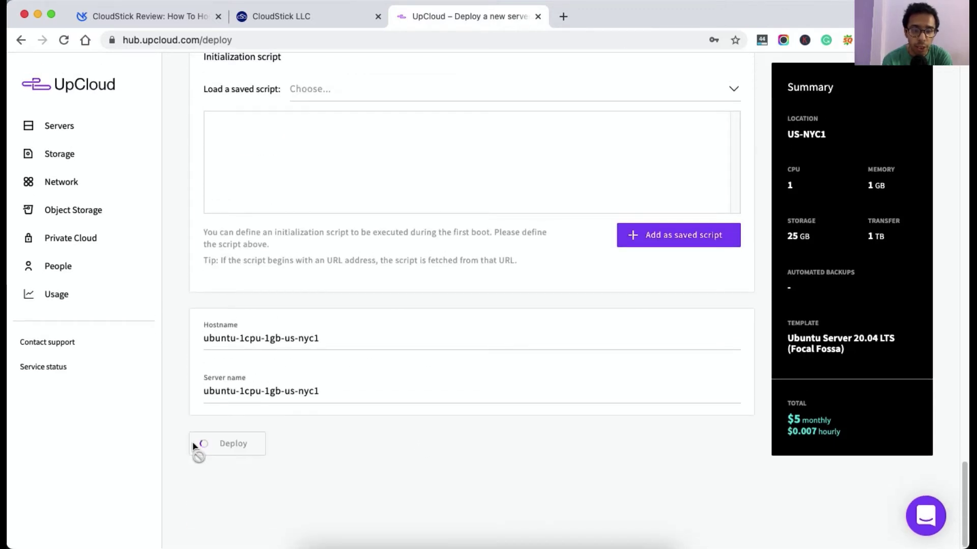
{"action": "scroll", "coordinate": [366, 441], "scroll_direction": "up", "scroll_amount": 2}
{"action": "scroll", "coordinate": [365, 443], "scroll_direction": "up", "scroll_amount": 10}
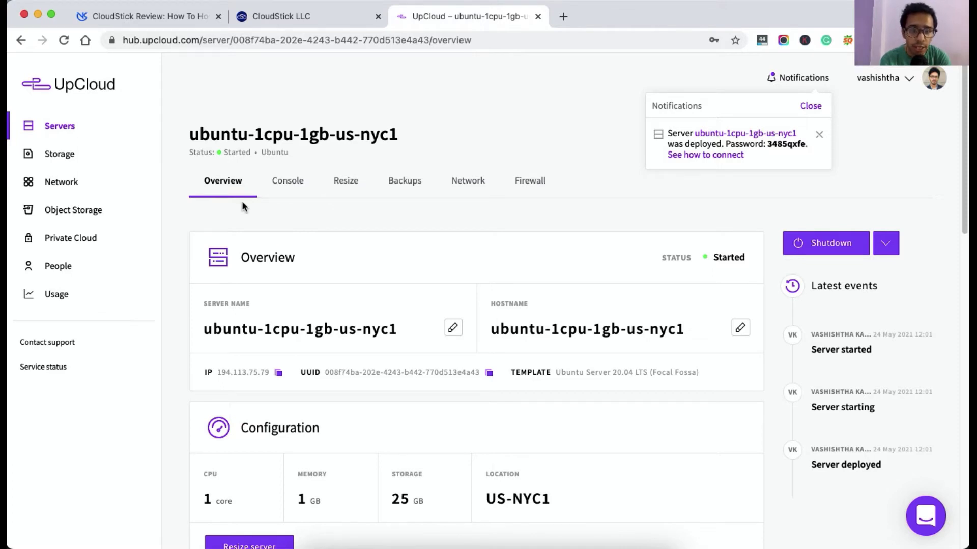
Select the new server's root password in the deploy notice, then return to CloudStick.
{"action": "double_click", "coordinate": [789, 144]}
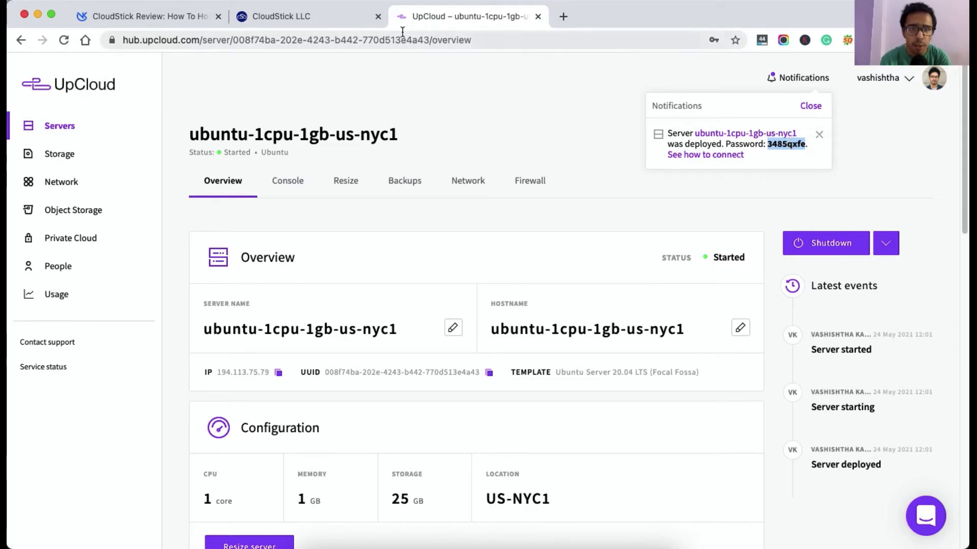
{"action": "left_click", "coordinate": [326, 20]}
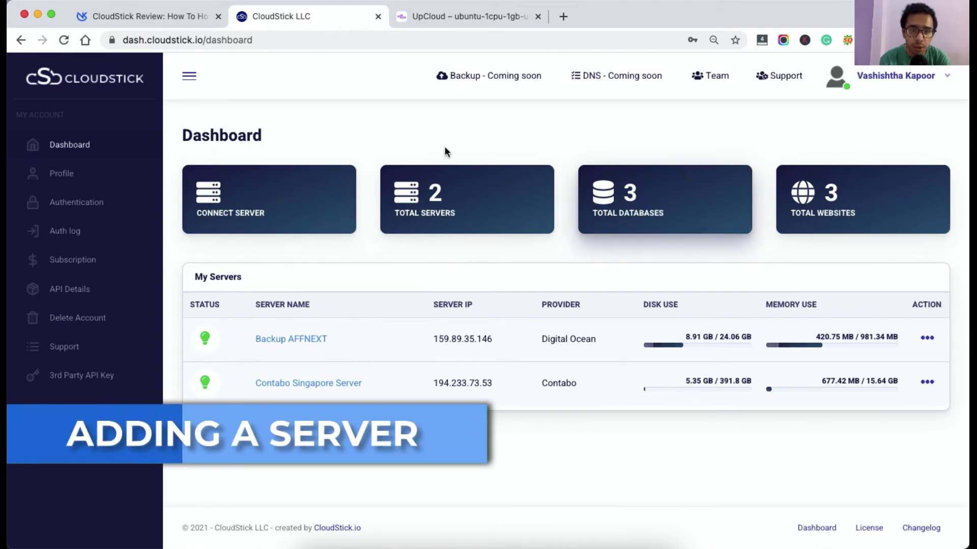
Start connecting a new server, dismiss the installation tips and pick UpCloud as provider.
{"action": "left_click", "coordinate": [266, 206]}
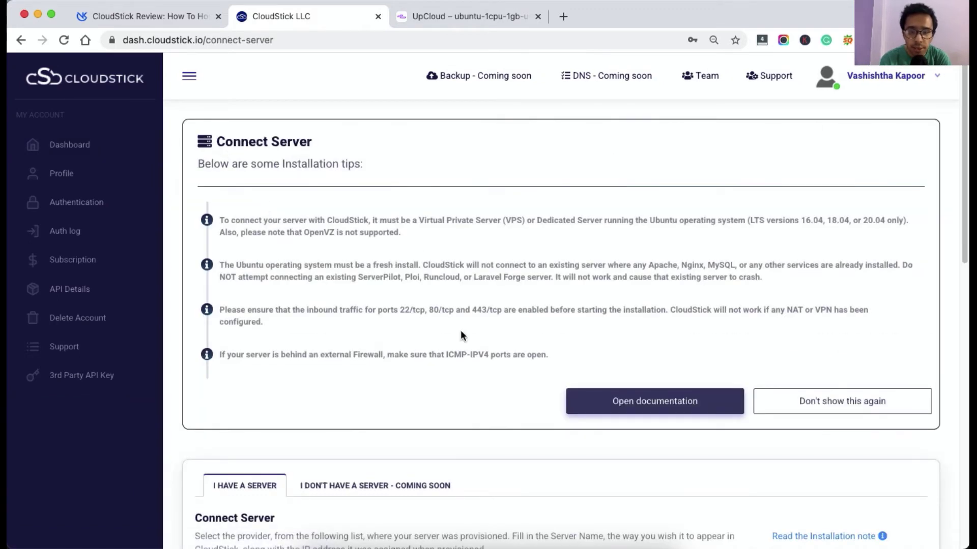
{"action": "triple_click", "coordinate": [482, 221]}
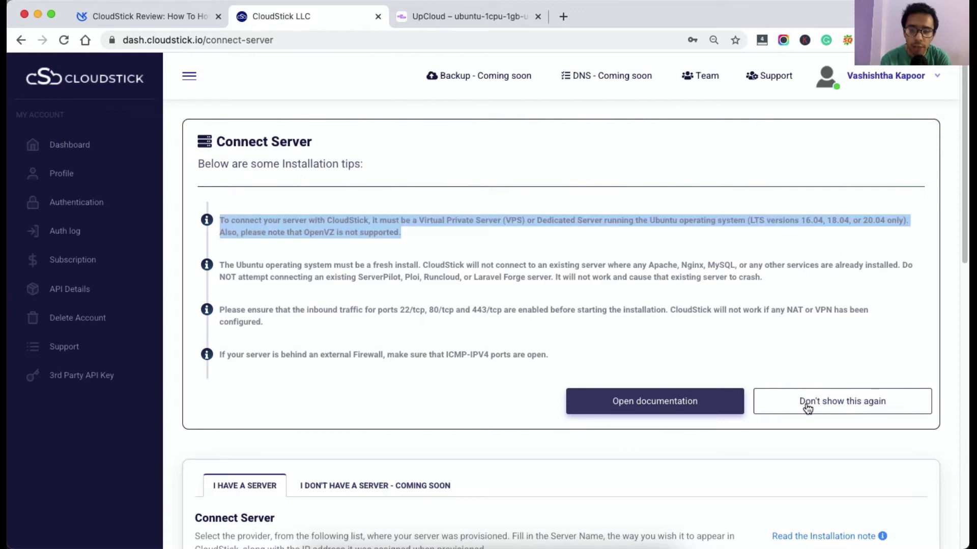
{"action": "left_click", "coordinate": [807, 405]}
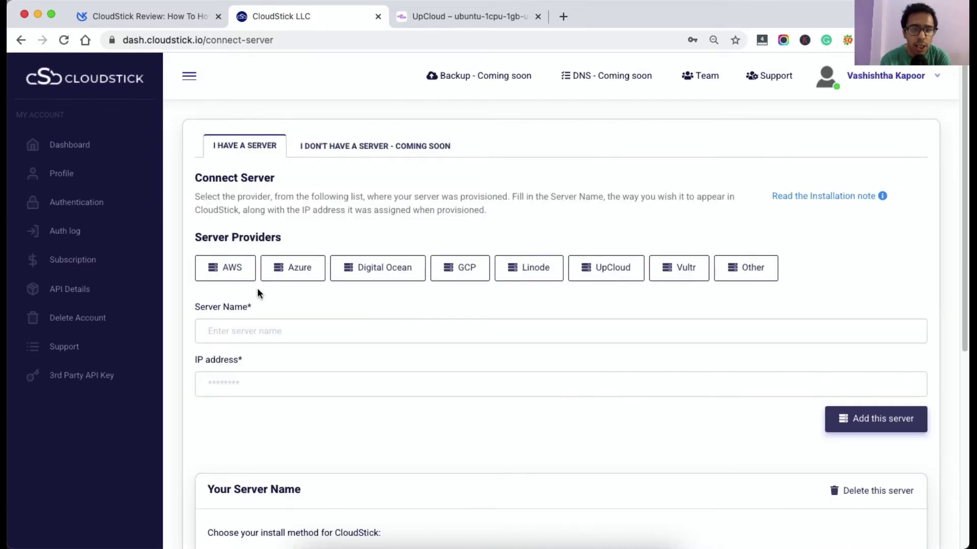
{"action": "left_click", "coordinate": [236, 274]}
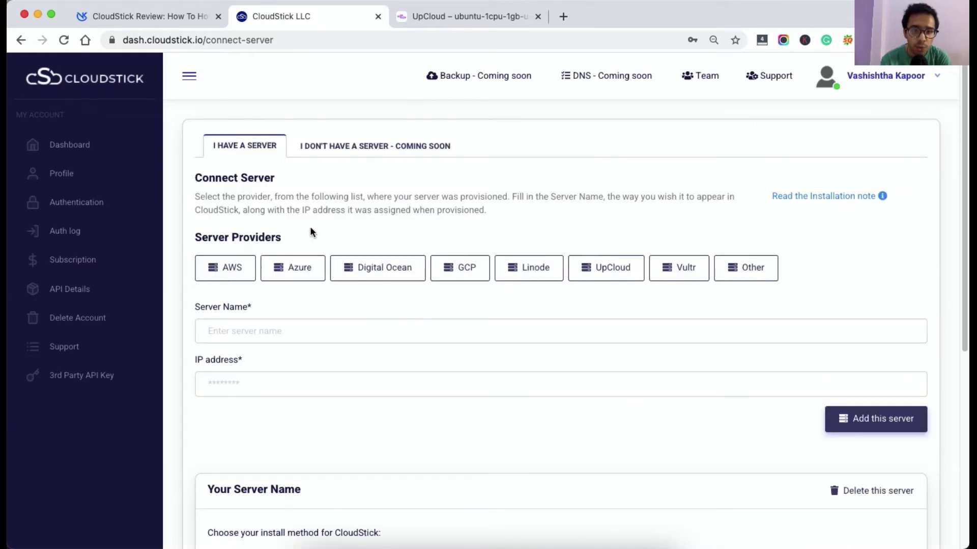
{"action": "left_click", "coordinate": [629, 280]}
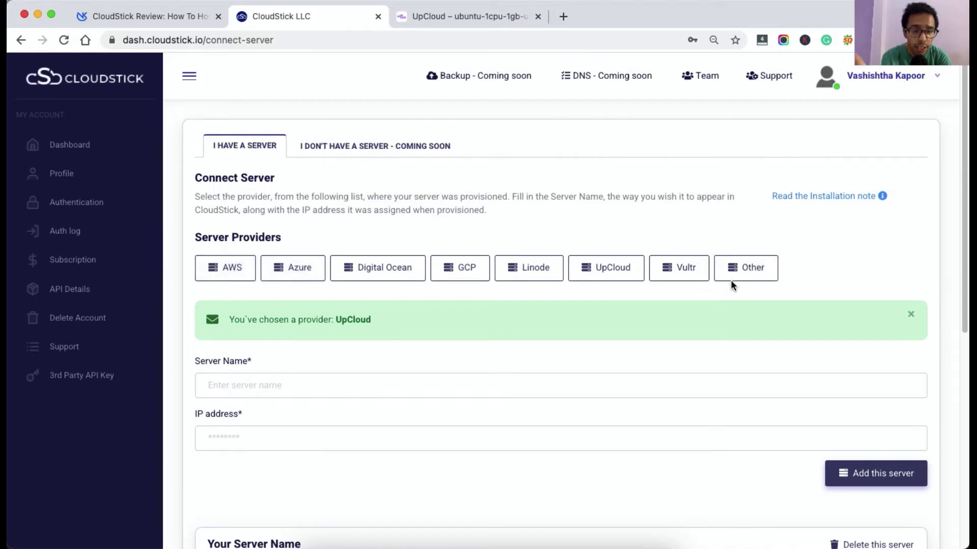
Enter 'Youtube Test Video' as the server name.
{"action": "left_click", "coordinate": [378, 382]}
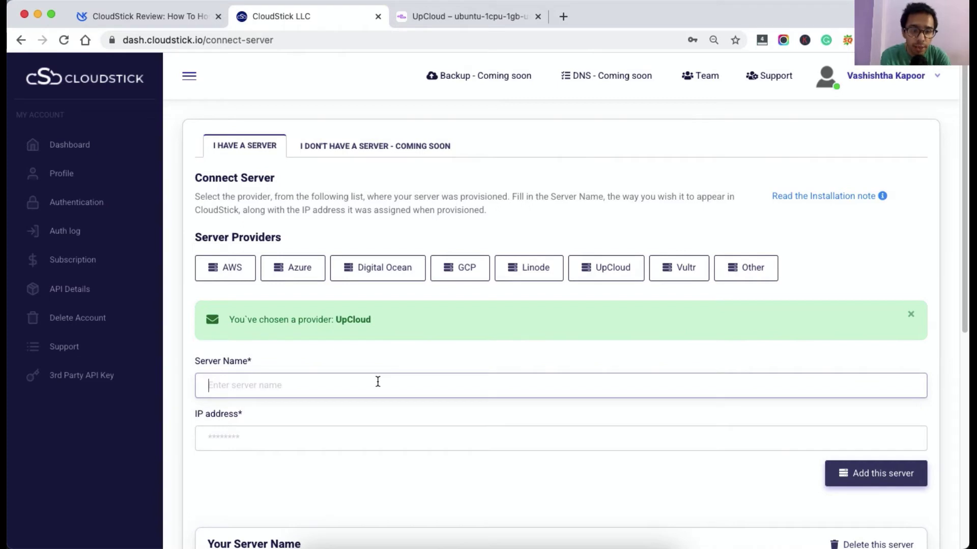
{"action": "type", "text": "Te"}
{"action": "key", "text": "BackSpace"}
{"action": "key", "text": "BackSpace"}
{"action": "type", "text": "Y"}
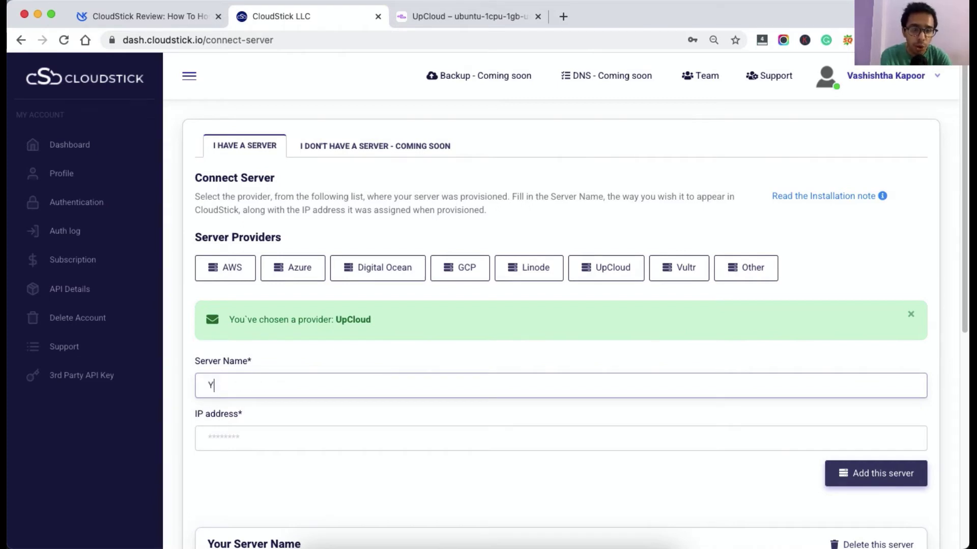
{"action": "type", "text": "outube Test Video"}
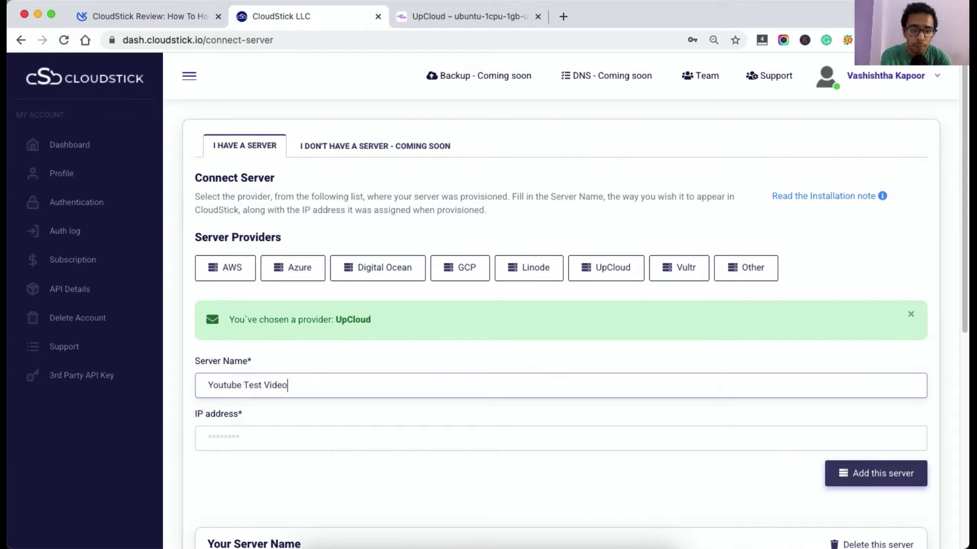
{"action": "left_click", "coordinate": [208, 438]}
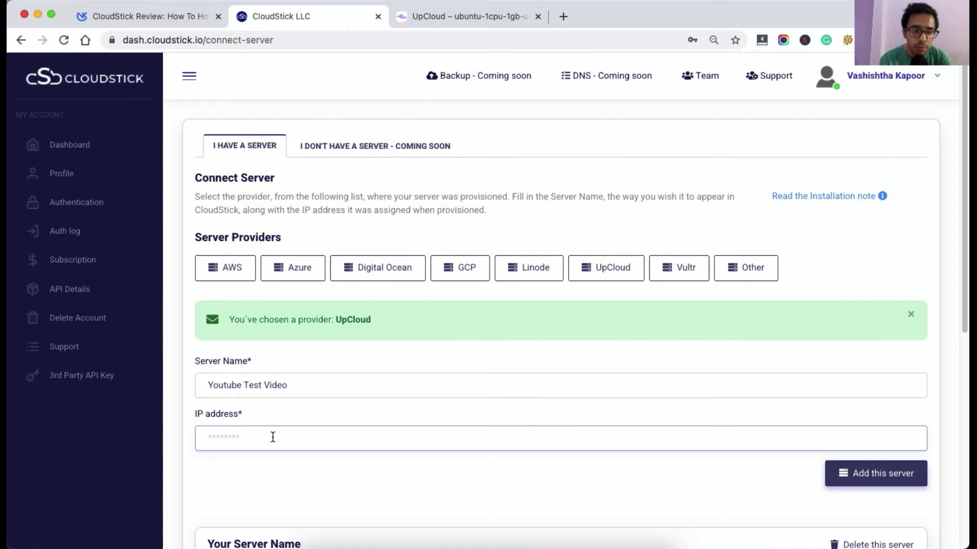
Copy the IP address 194.113.75.79 from UpCloud into the IP address field.
{"action": "left_click", "coordinate": [411, 20]}
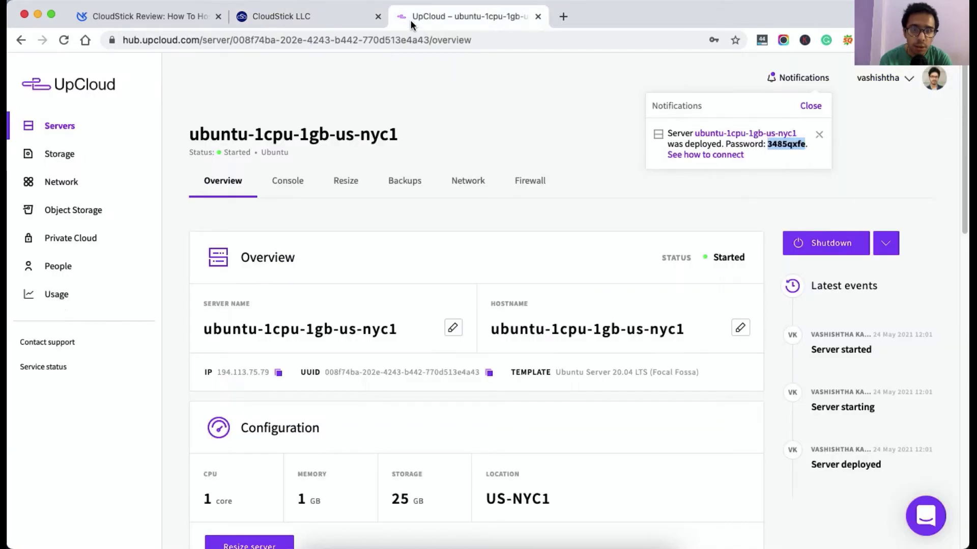
{"action": "left_click", "coordinate": [279, 373]}
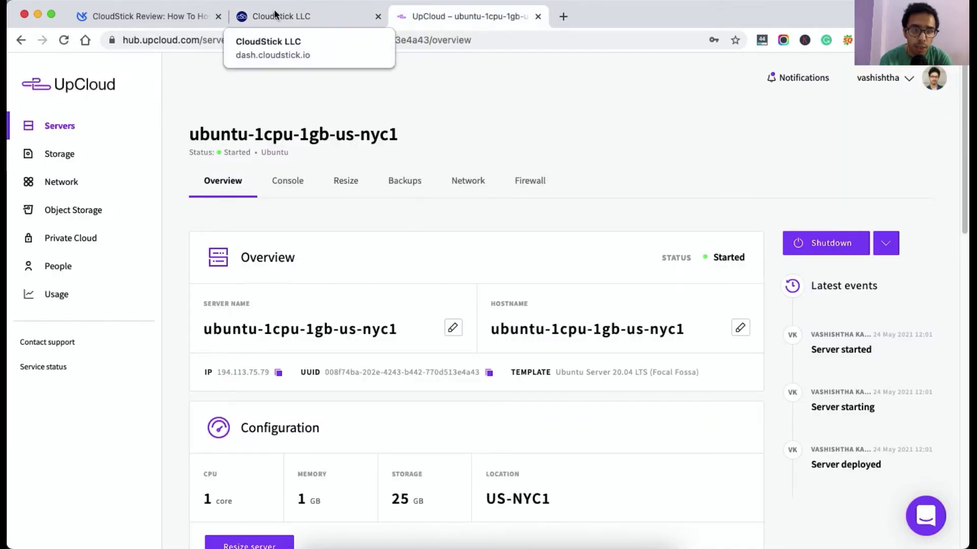
{"action": "left_click", "coordinate": [282, 17]}
{"action": "key", "text": "super+v"}
{"action": "left_click", "coordinate": [359, 478]}
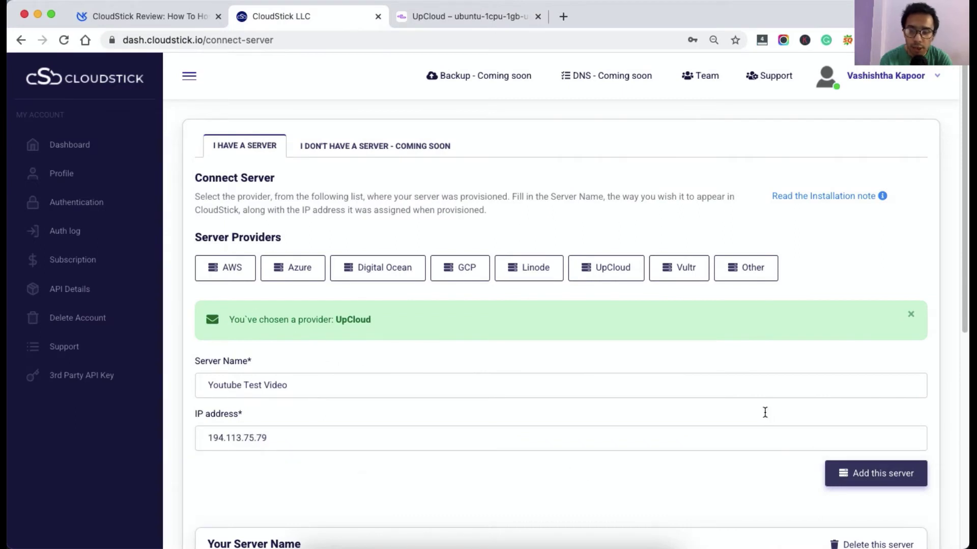
Add Youtube Test Video, paste UpCloud's root password into the form and start installation.
{"action": "left_click", "coordinate": [856, 481]}
{"action": "scroll", "coordinate": [857, 481], "scroll_direction": "down", "scroll_amount": 5}
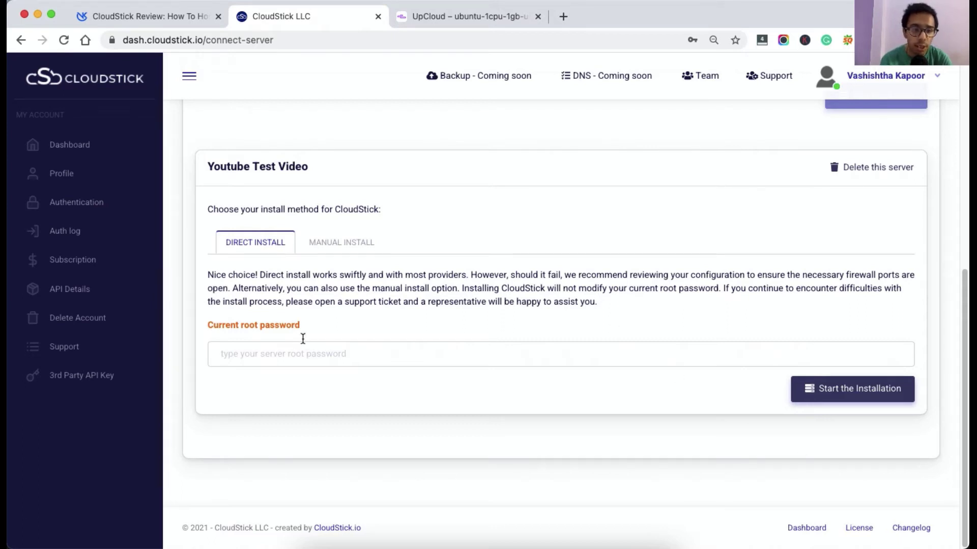
{"action": "left_click", "coordinate": [270, 359]}
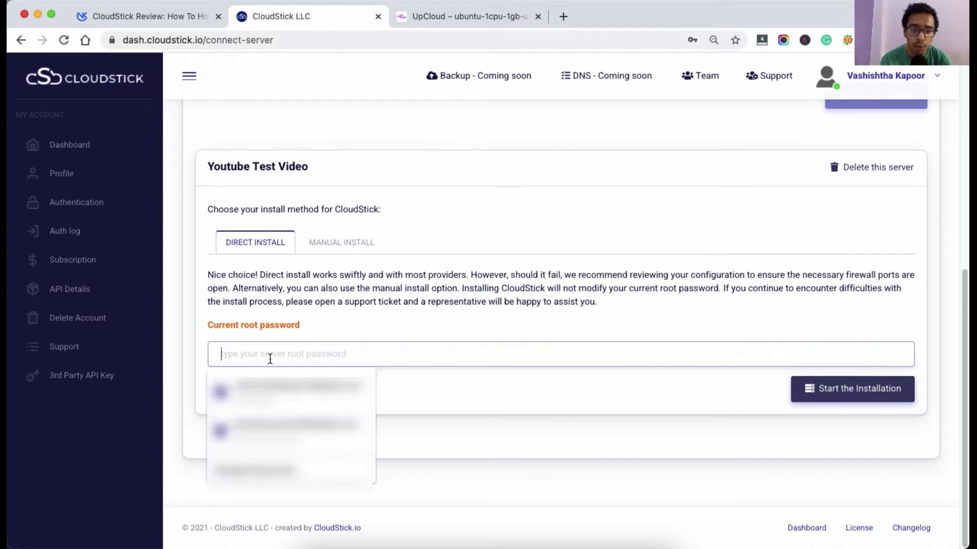
{"action": "left_click", "coordinate": [456, 16]}
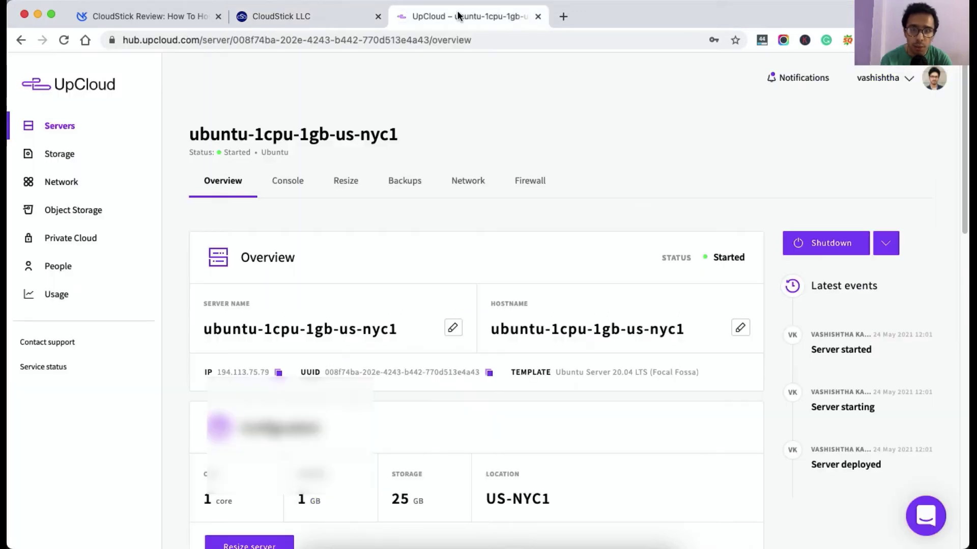
{"action": "left_click", "coordinate": [807, 79]}
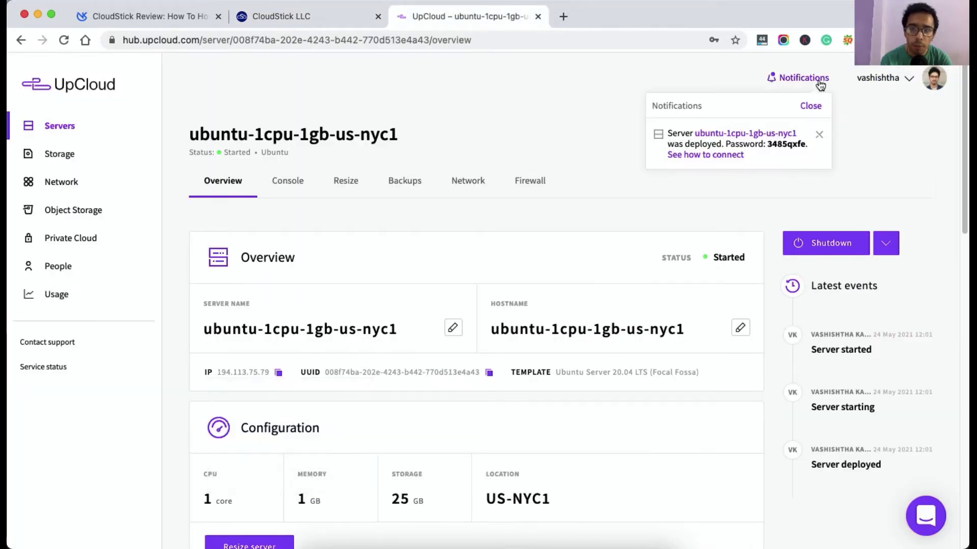
{"action": "double_click", "coordinate": [789, 146]}
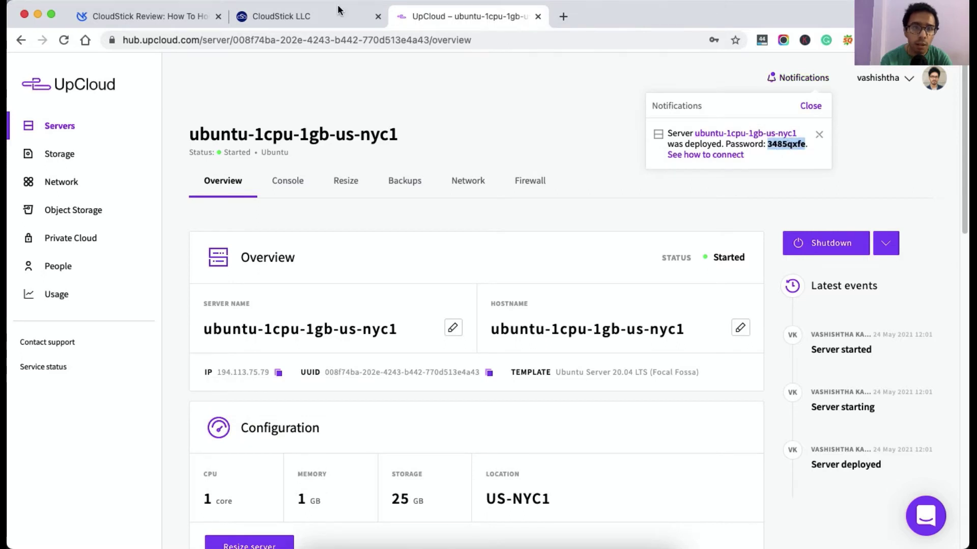
{"action": "left_click", "coordinate": [325, 18]}
{"action": "left_click", "coordinate": [331, 352]}
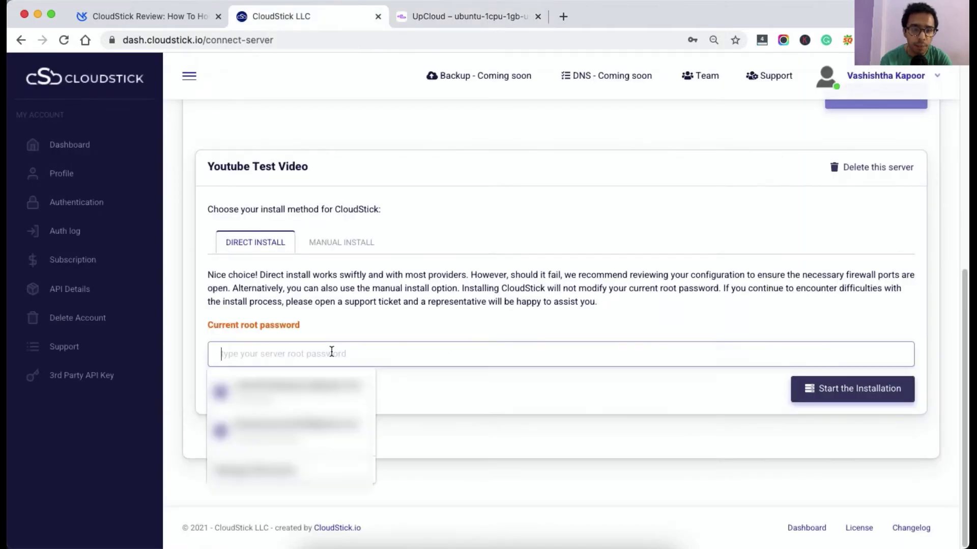
{"action": "key", "text": "super+v"}
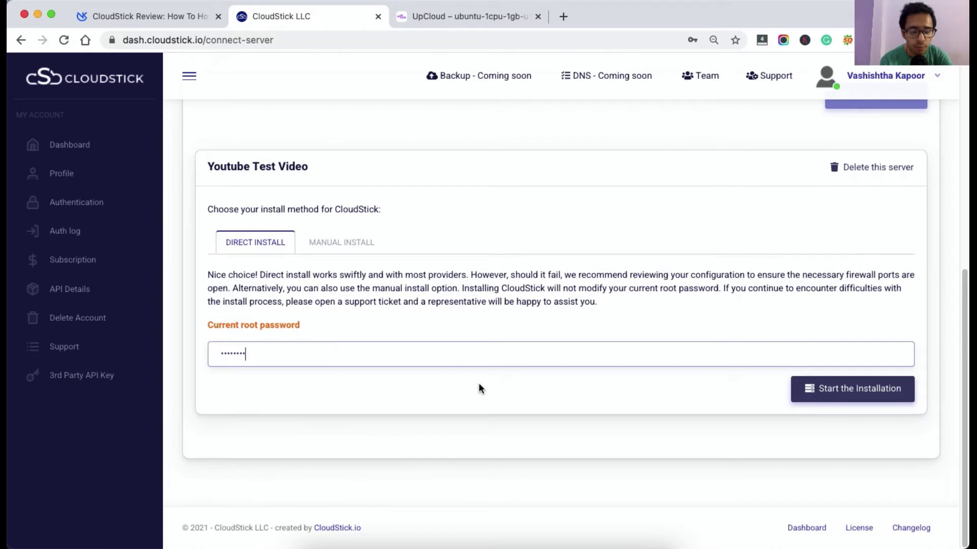
{"action": "left_click", "coordinate": [837, 398]}
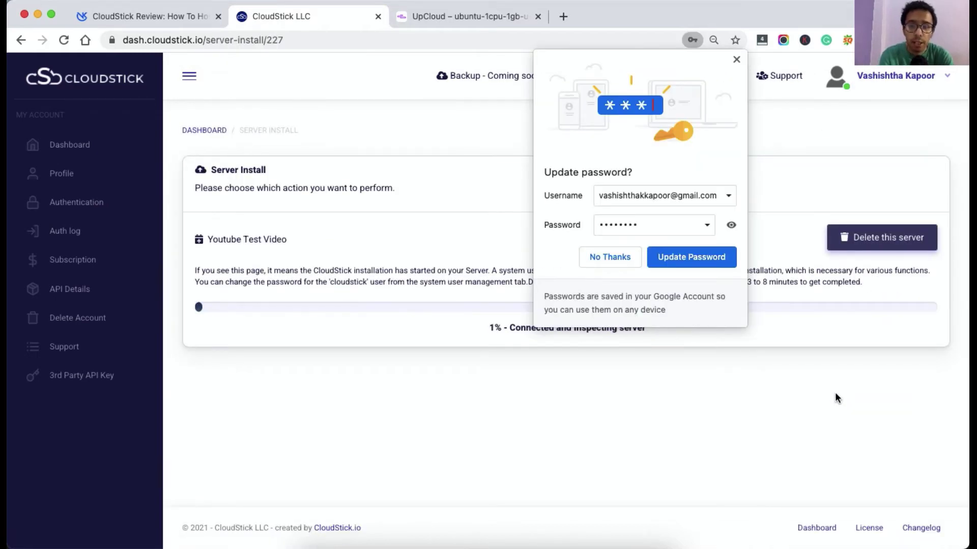
Dismiss Chrome's update-password prompt while the server installation finishes.
{"action": "left_click", "coordinate": [736, 60]}
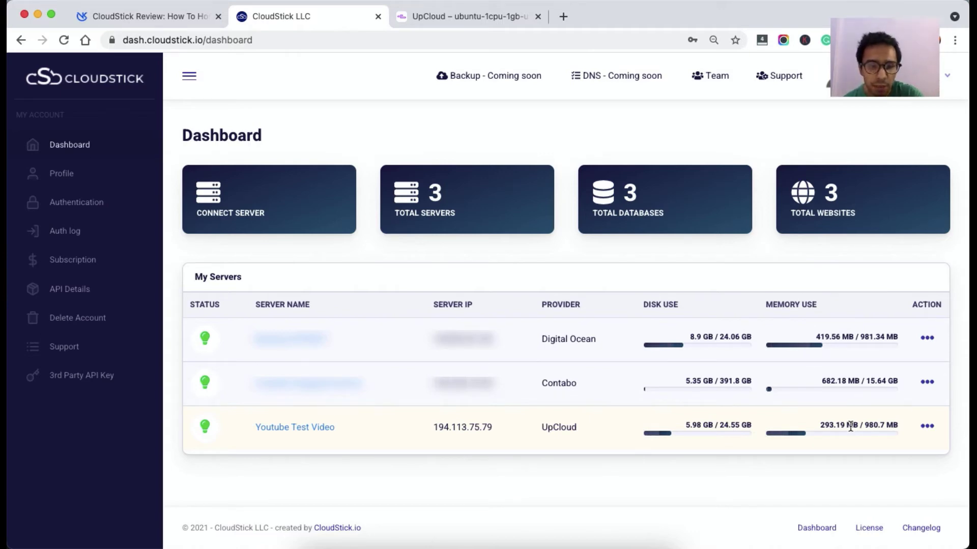
Open Youtube Test Video's summary page from the My Servers table.
{"action": "left_click", "coordinate": [270, 427]}
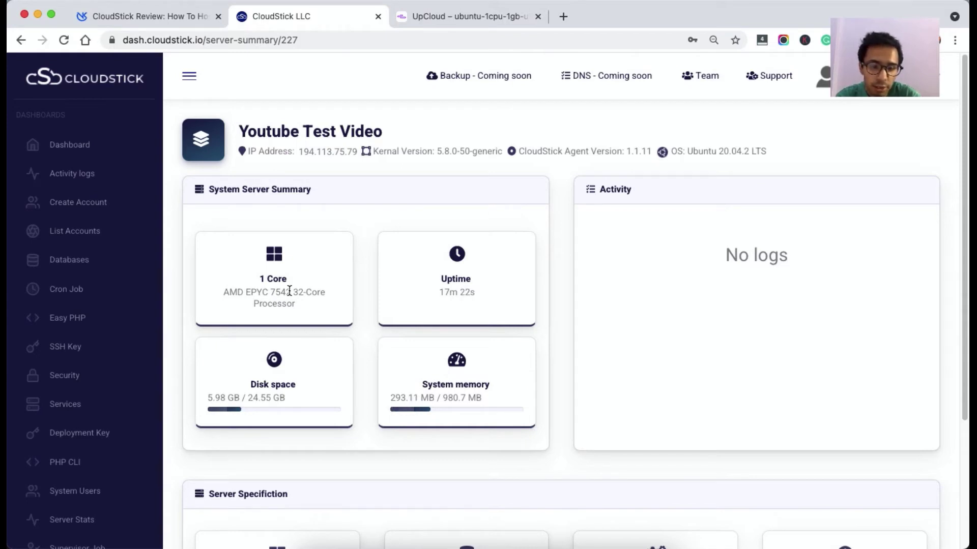
Open the Youtube Test Video server's Web Applications from the Server Specification section.
{"action": "scroll", "coordinate": [289, 291], "scroll_direction": "down", "scroll_amount": 4}
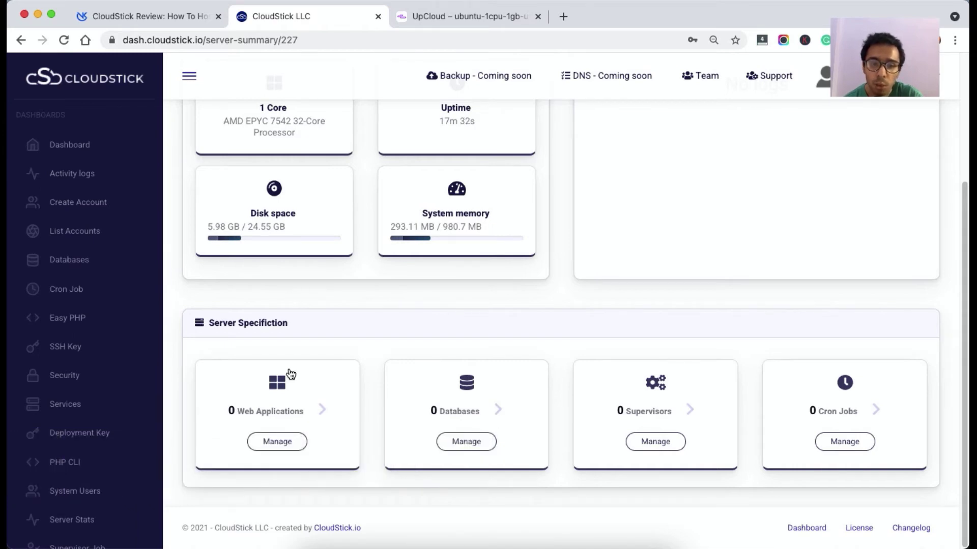
{"action": "left_click", "coordinate": [300, 392]}
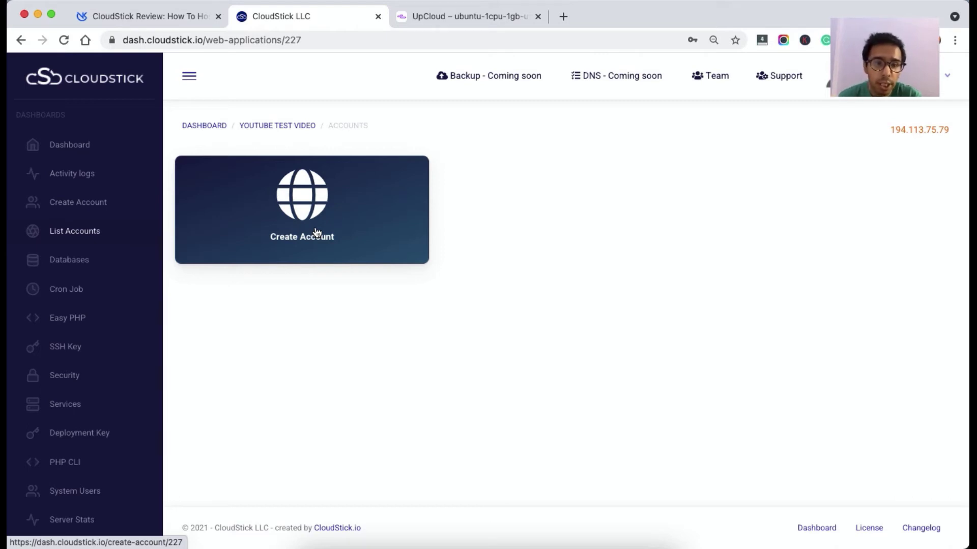
Start a new account and open the 1 Click WordPress install form with app name app-ylpft.
{"action": "left_click", "coordinate": [316, 233]}
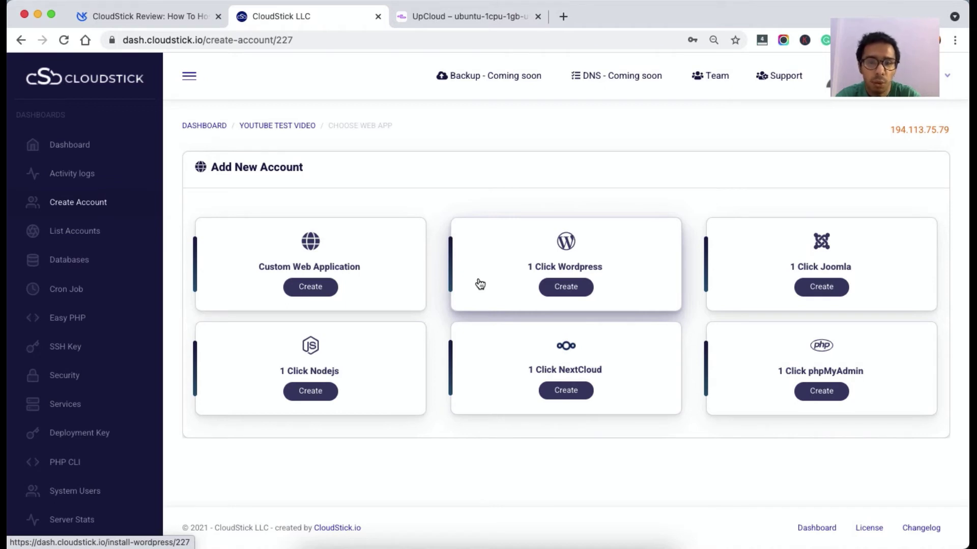
{"action": "left_click", "coordinate": [565, 288]}
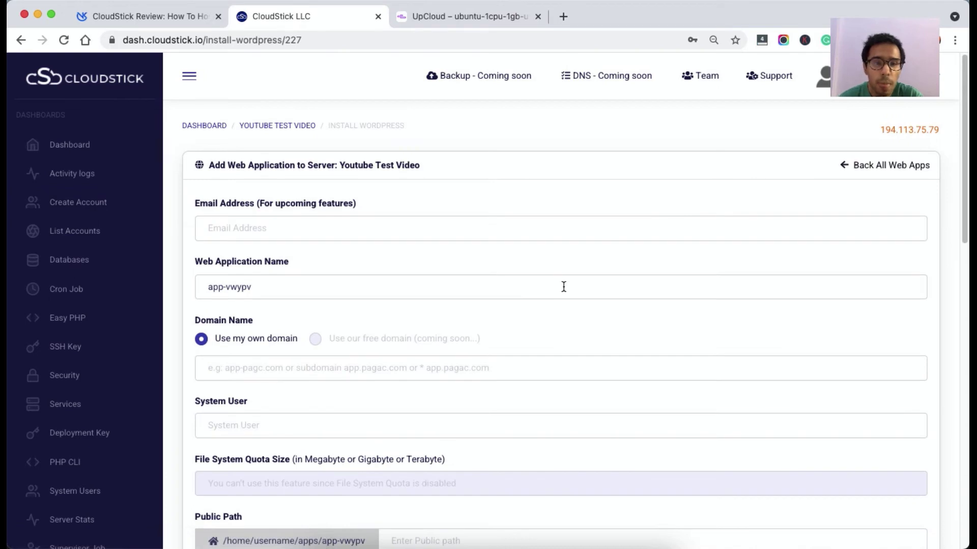
{"action": "left_click", "coordinate": [20, 38]}
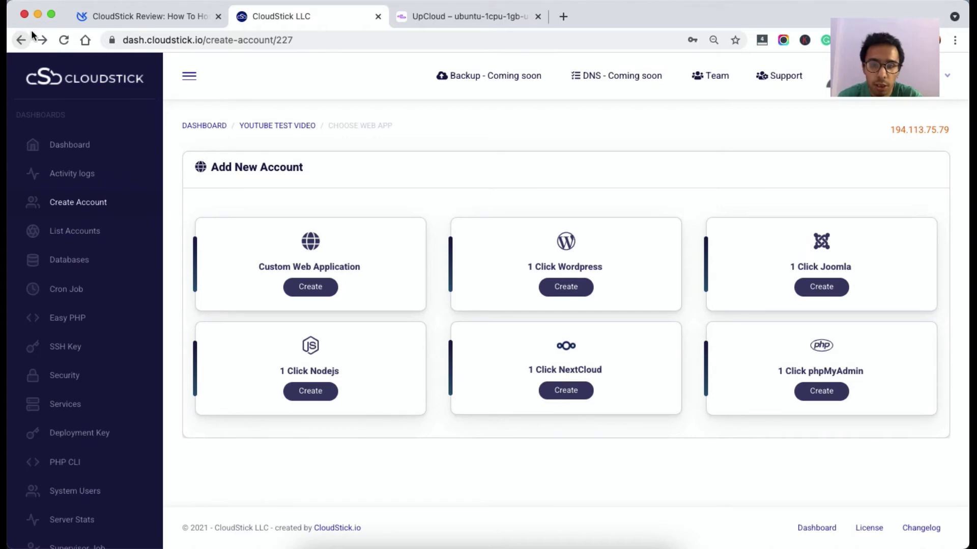
{"action": "left_click", "coordinate": [581, 285]}
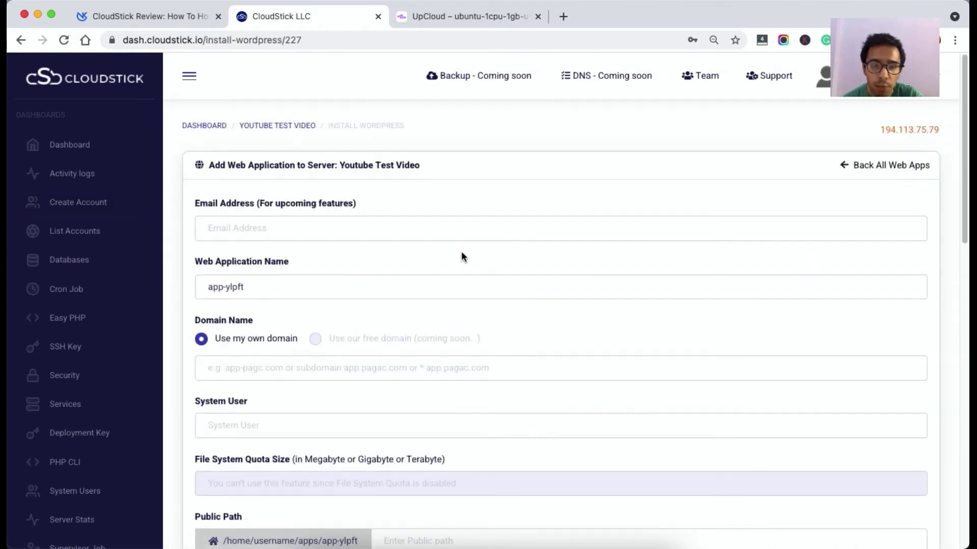
Enter the contact e-mail and keep the generated app name app-ylpft.
{"action": "left_click", "coordinate": [445, 224]}
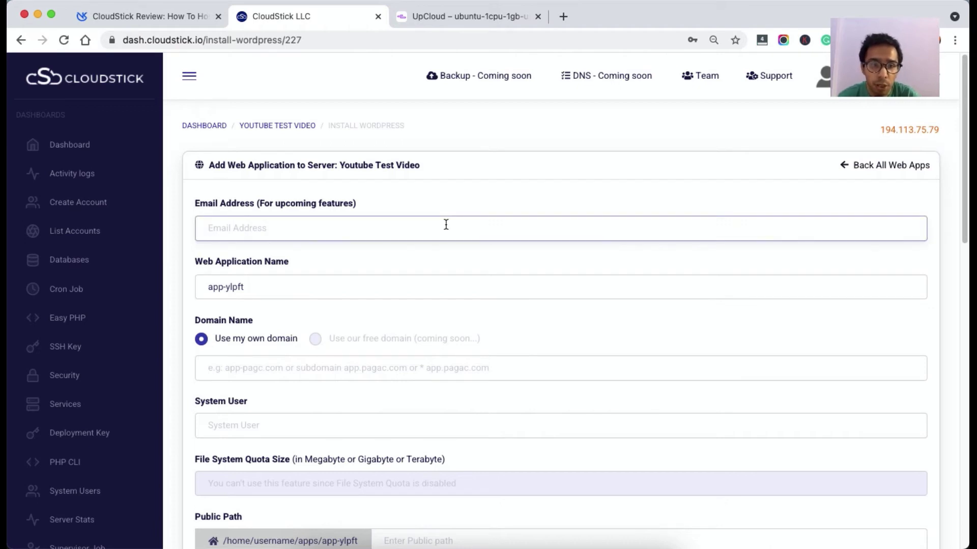
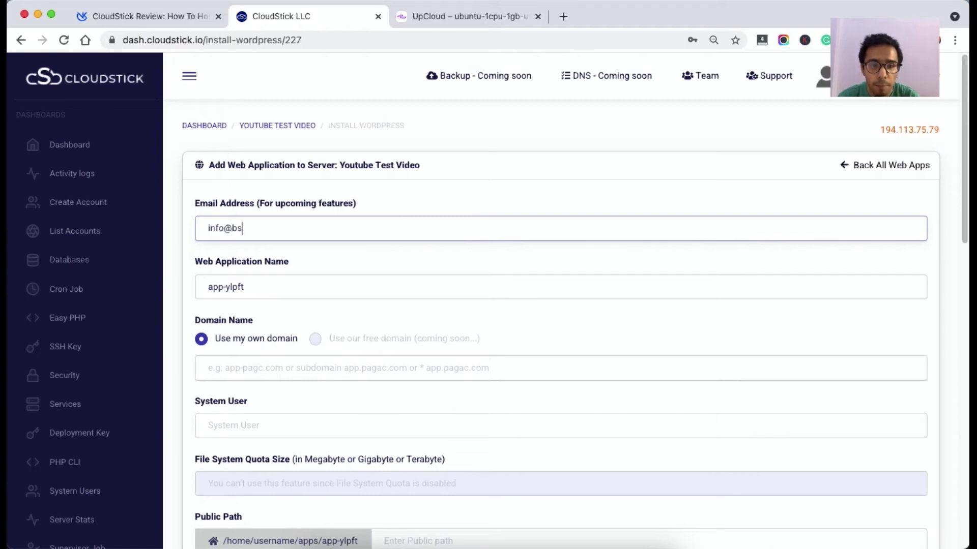
{"action": "key", "text": "Tab"}
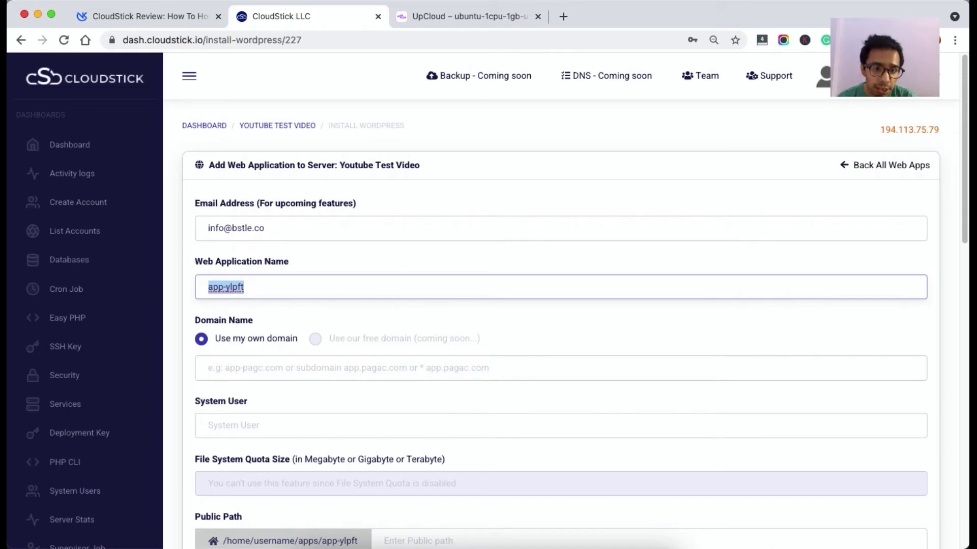
{"action": "key", "text": "Tab"}
{"action": "key", "text": "Tab"}
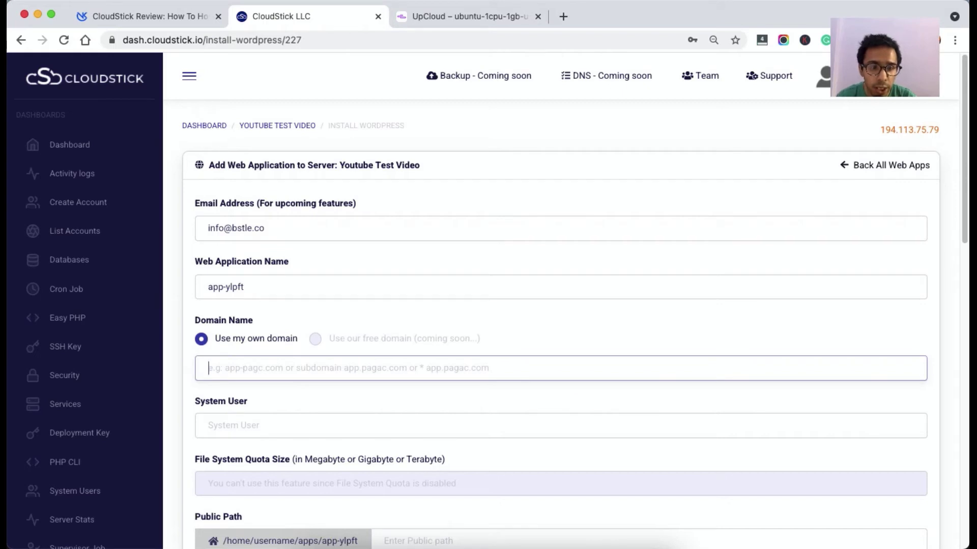
Set domain bstle.co and system user bstle, keeping public path /home/bstle/apps/app-ylpft.
{"action": "type", "text": "bst;e"}
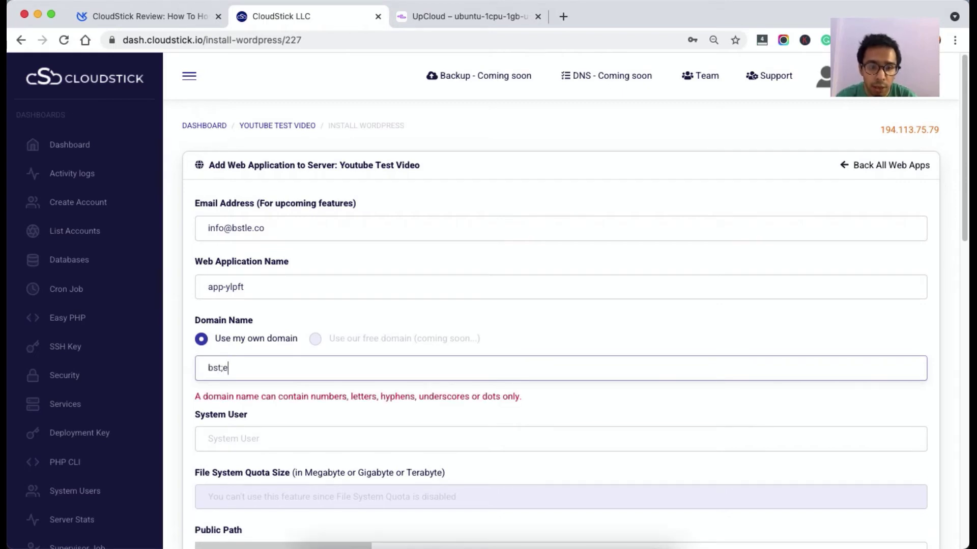
{"action": "key", "text": "BackSpace"}
{"action": "key", "text": "BackSpace"}
{"action": "type", "text": "l"}
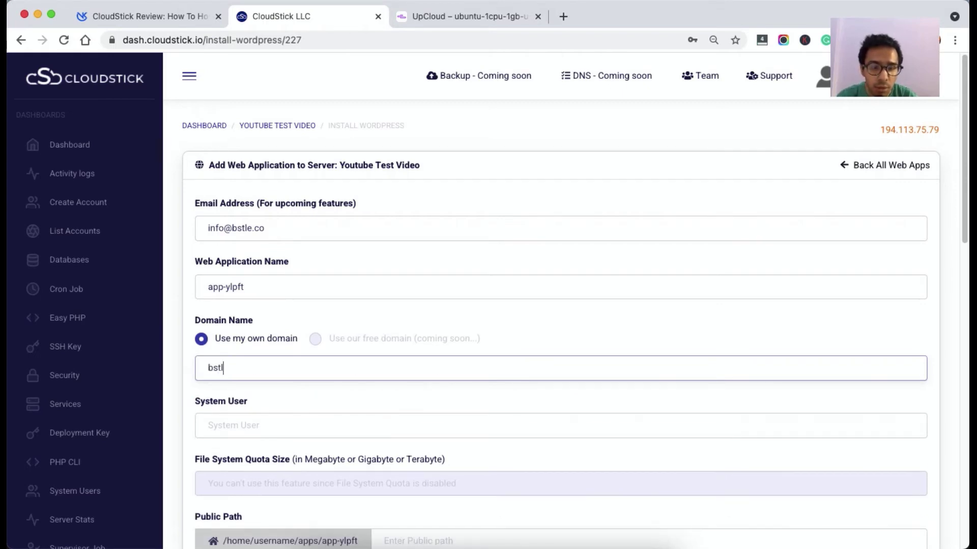
{"action": "type", "text": "e.co,"}
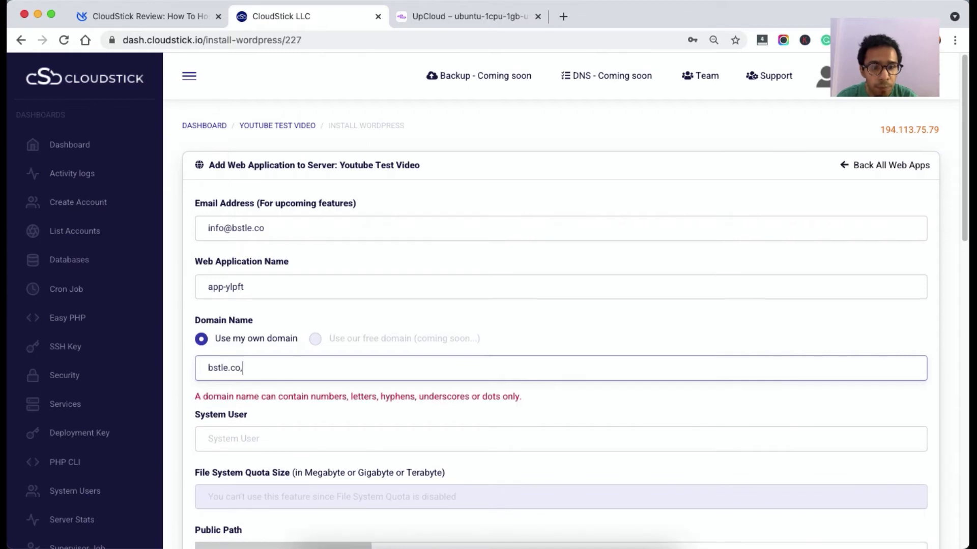
{"action": "key", "text": "BackSpace"}
{"action": "key", "text": "Tab"}
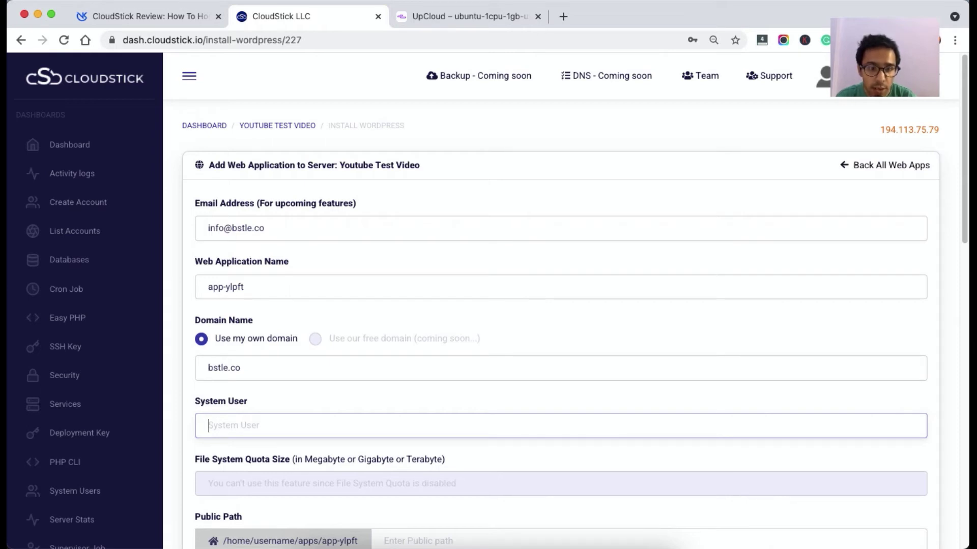
{"action": "type", "text": "bstlce"}
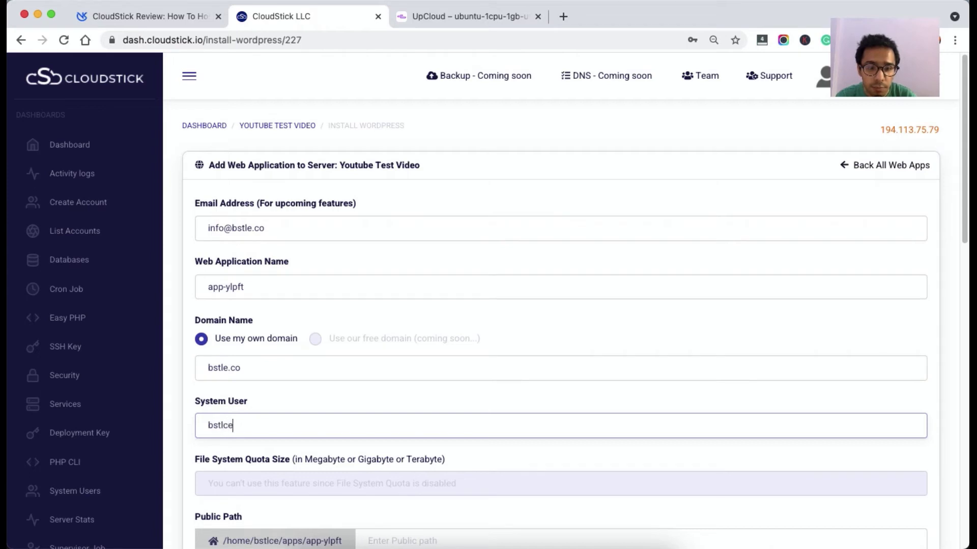
{"action": "key", "text": "BackSpace"}
{"action": "key", "text": "BackSpace"}
{"action": "type", "text": "e"}
{"action": "key", "text": "Tab"}
{"action": "left_click", "coordinate": [266, 452]}
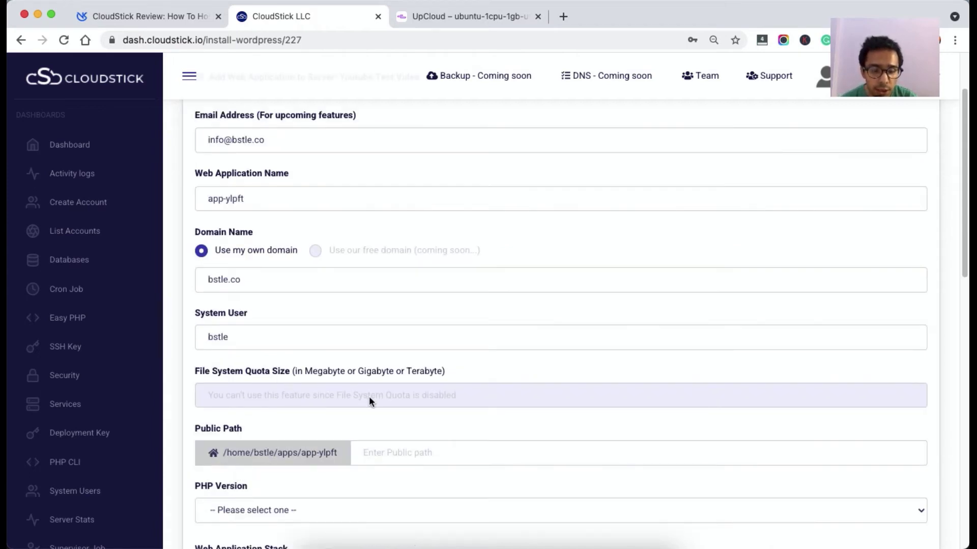
{"action": "scroll", "coordinate": [419, 446], "scroll_direction": "down", "scroll_amount": 3}
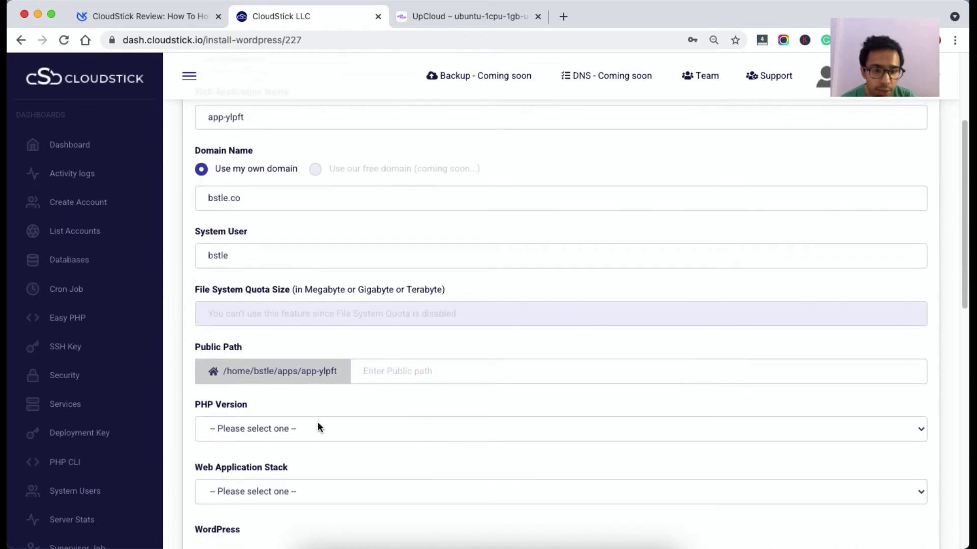
Choose PHP 7.4 as the WordPress app's PHP version.
{"action": "left_click", "coordinate": [319, 428]}
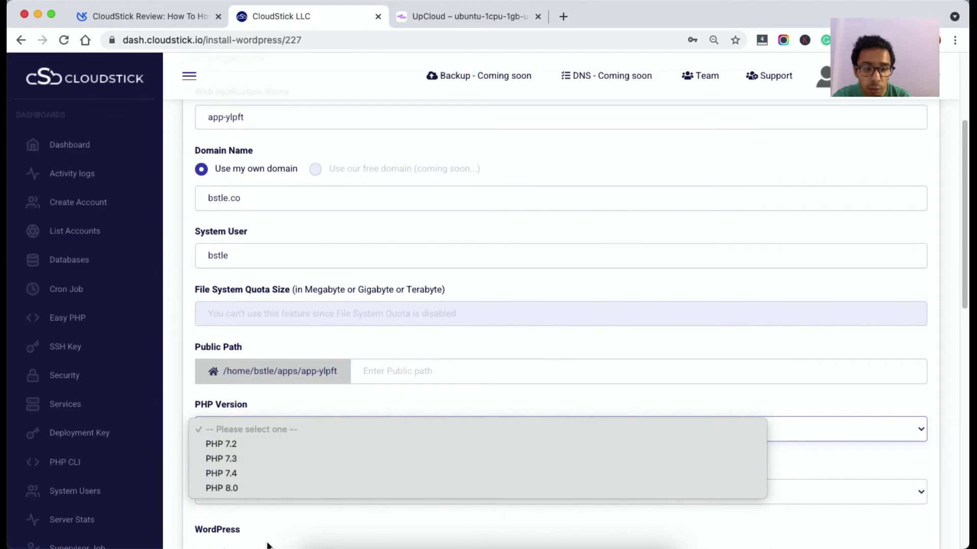
{"action": "left_click", "coordinate": [251, 474]}
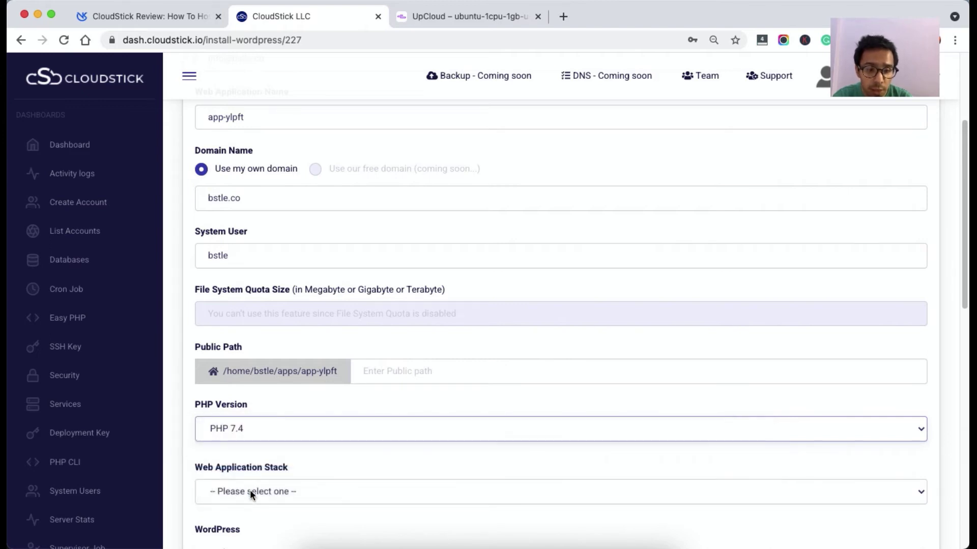
{"action": "left_click", "coordinate": [251, 491]}
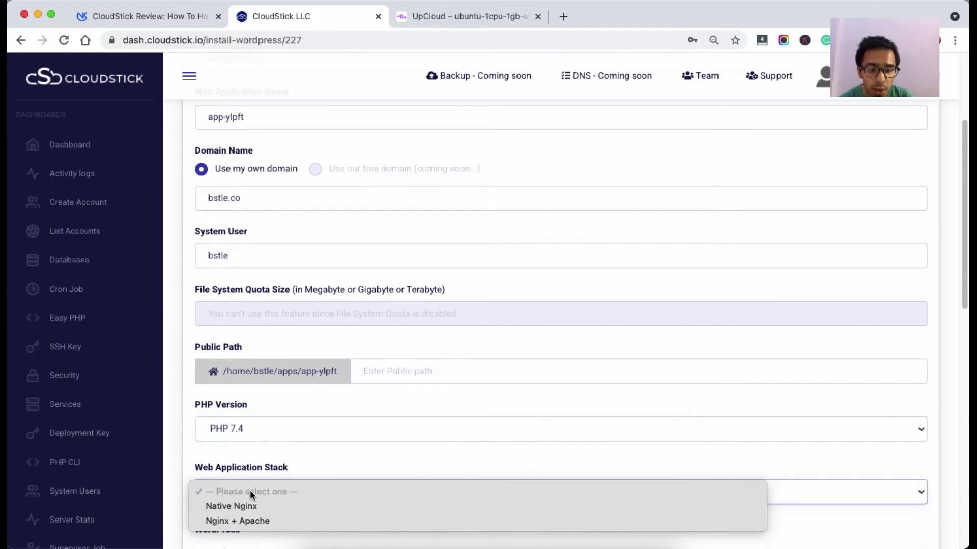
{"action": "left_click", "coordinate": [277, 451]}
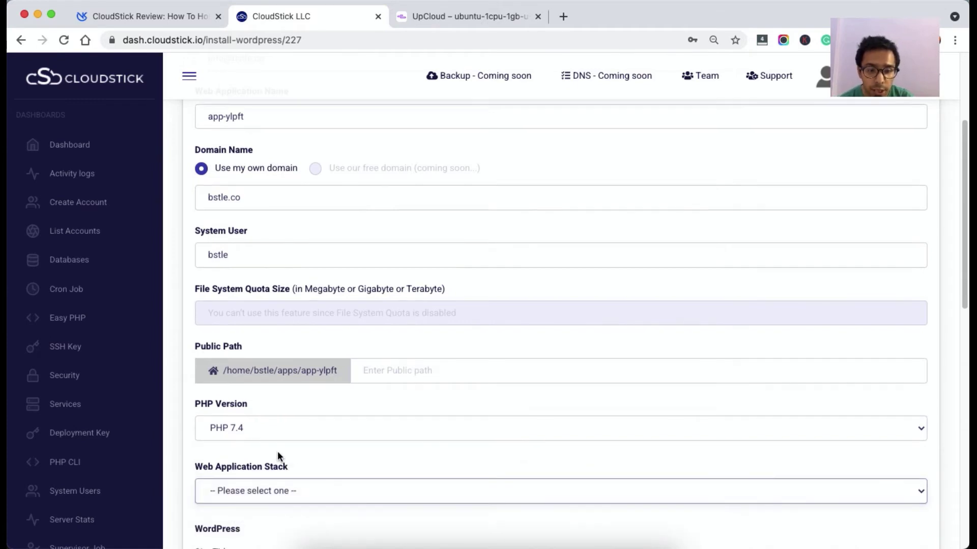
{"action": "scroll", "coordinate": [277, 450], "scroll_direction": "down", "scroll_amount": 3}
{"action": "left_click", "coordinate": [279, 340]}
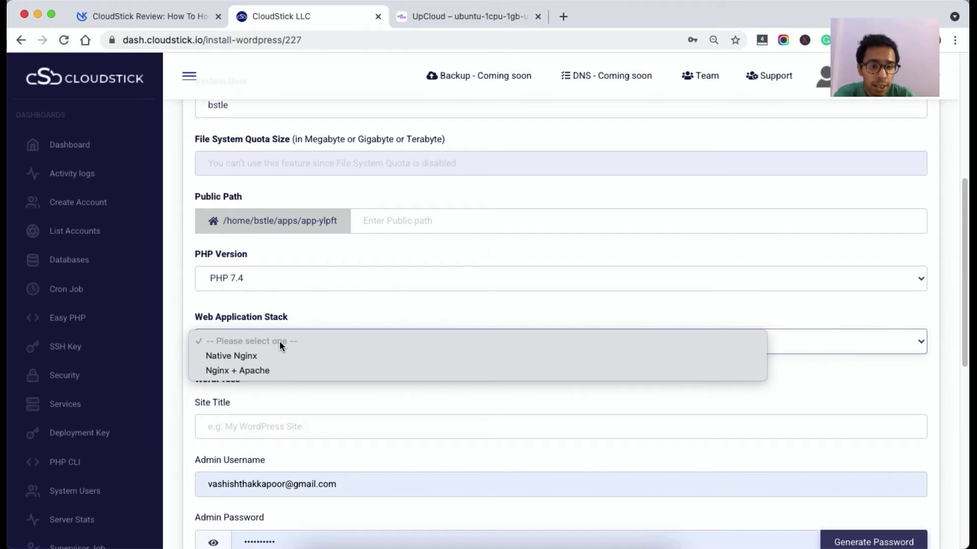
Choose the Nginx + Apache stack, site title Bstle, and enter an admin username and password.
{"action": "left_click", "coordinate": [279, 369]}
{"action": "left_click", "coordinate": [259, 436]}
{"action": "type", "text": "Bstle"}
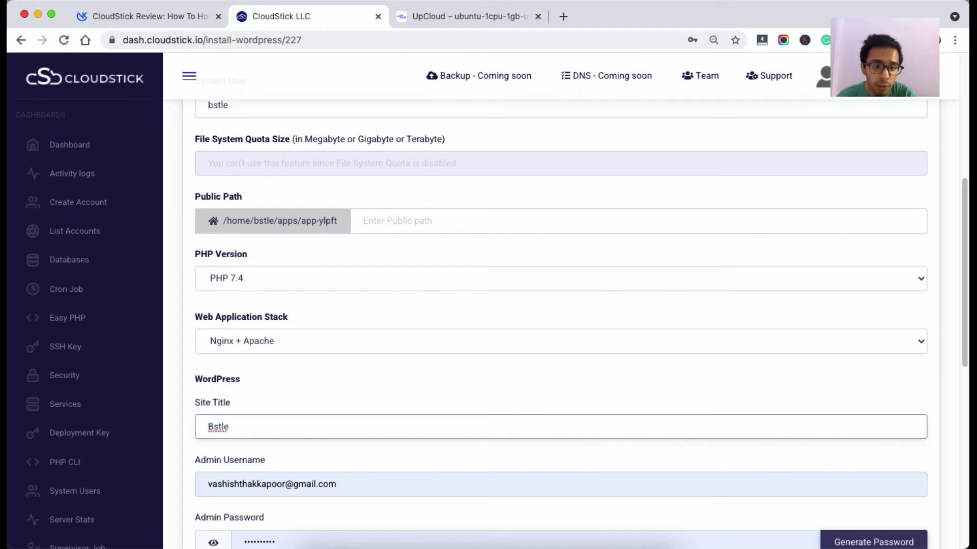
{"action": "key", "text": "Tab"}
{"action": "type", "text": "bstle"}
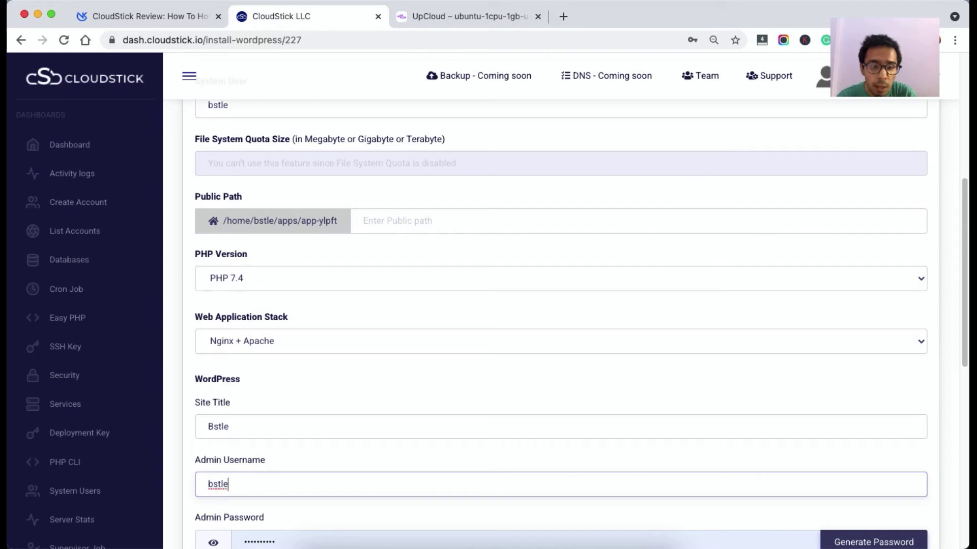
{"action": "type", "text": "main"}
{"action": "key", "text": "Tab"}
{"action": "type", "text": "•••••"}
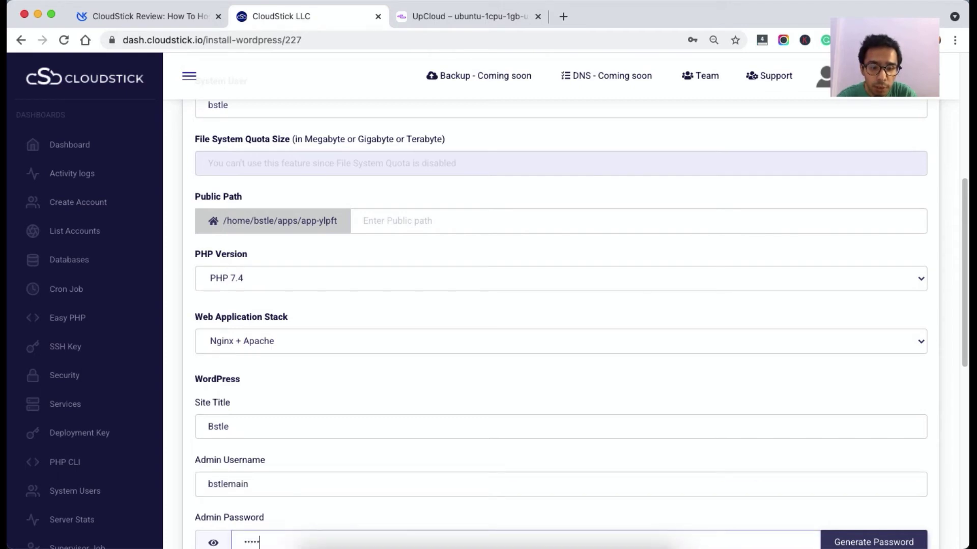
{"action": "type", "text": "•••••••"}
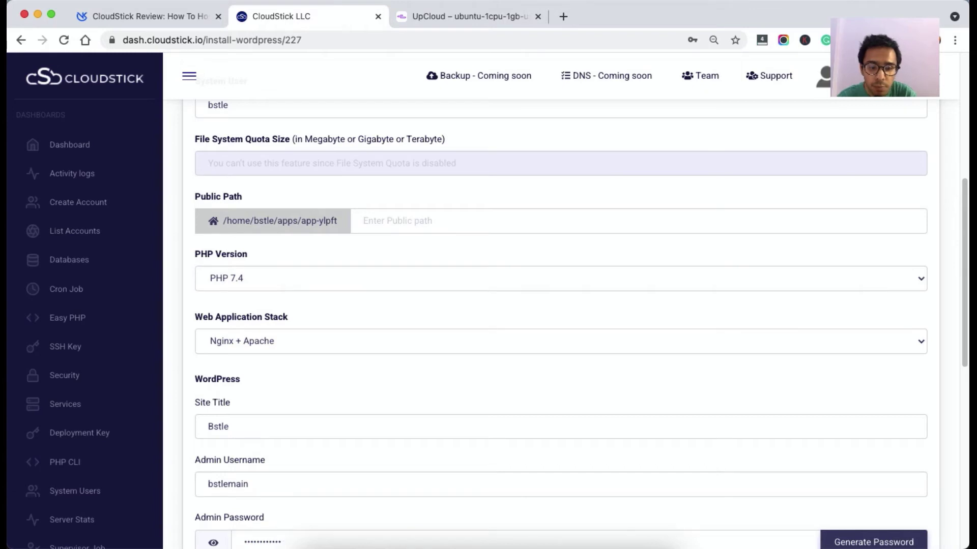
Check the prefilled admin e-mail and submit the new WordPress web application.
{"action": "scroll", "coordinate": [227, 308], "scroll_direction": "down", "scroll_amount": 5}
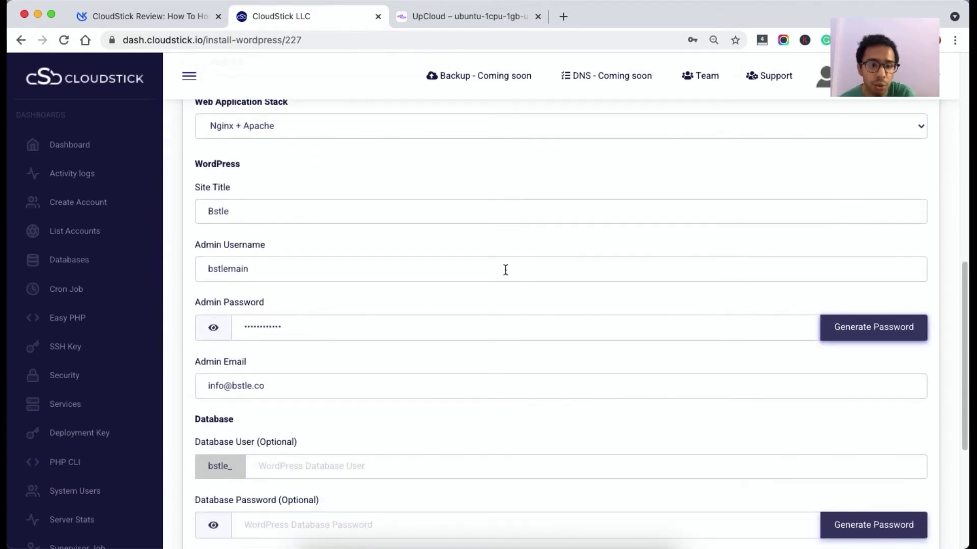
{"action": "left_click", "coordinate": [319, 387]}
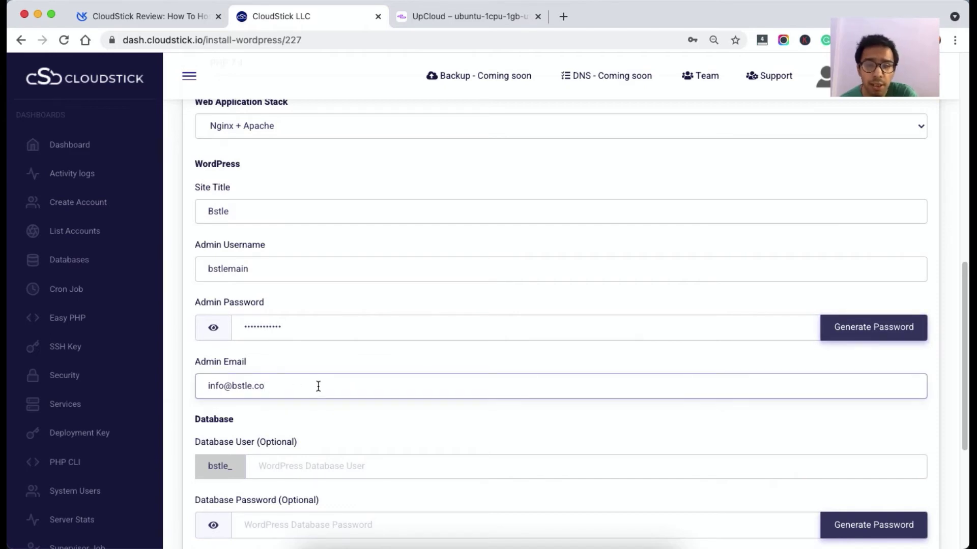
{"action": "scroll", "coordinate": [319, 387], "scroll_direction": "down", "scroll_amount": 4}
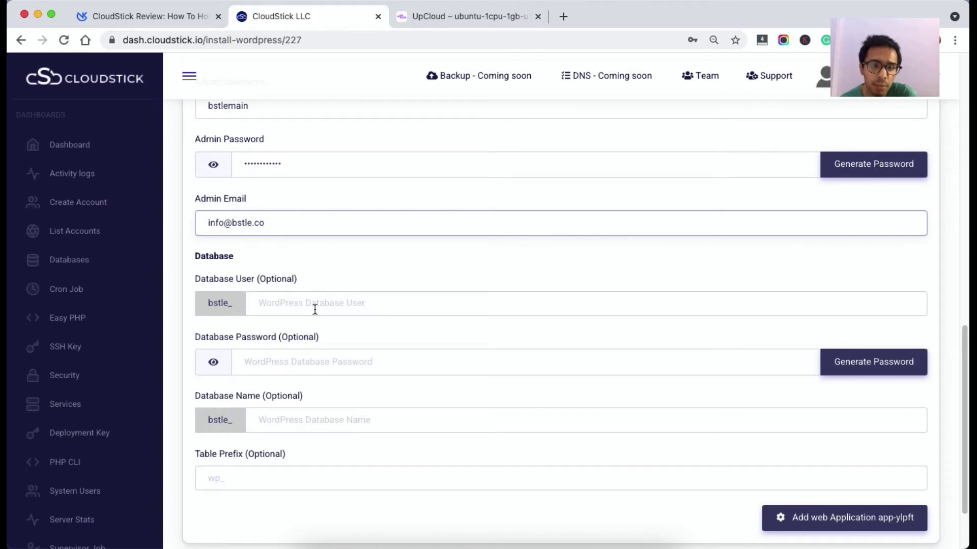
{"action": "scroll", "coordinate": [368, 434], "scroll_direction": "down", "scroll_amount": 2}
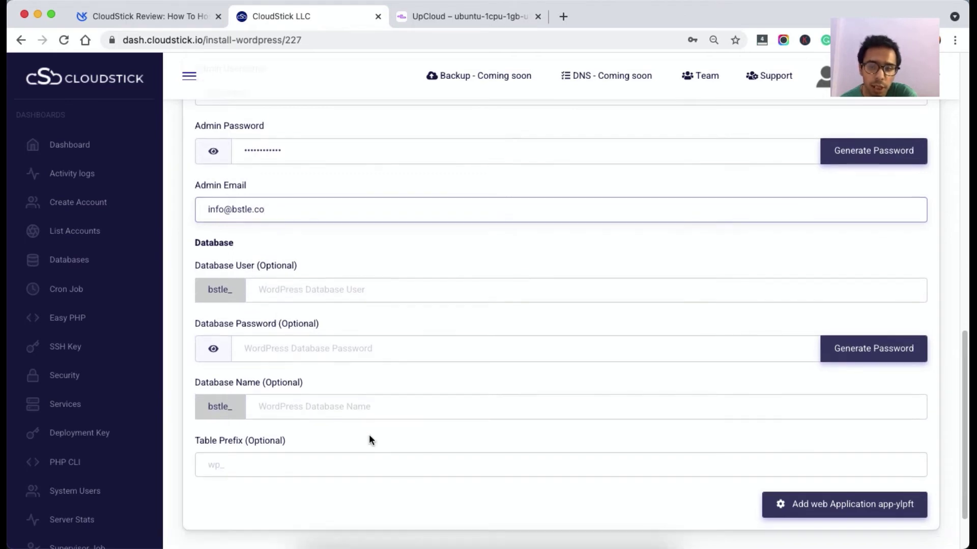
{"action": "left_click", "coordinate": [847, 485]}
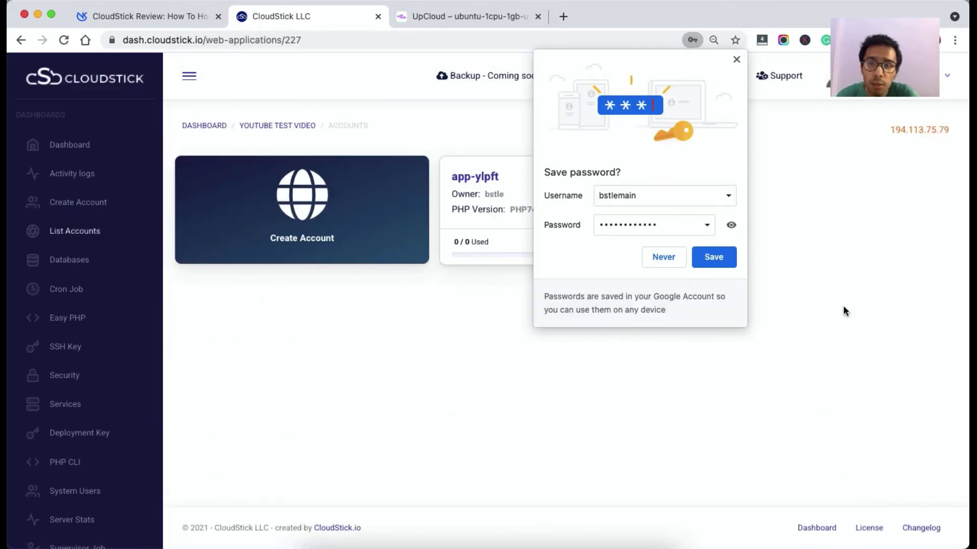
Dismiss Chrome's Save password popup to reveal the new app-ylpft card.
{"action": "left_click", "coordinate": [736, 59]}
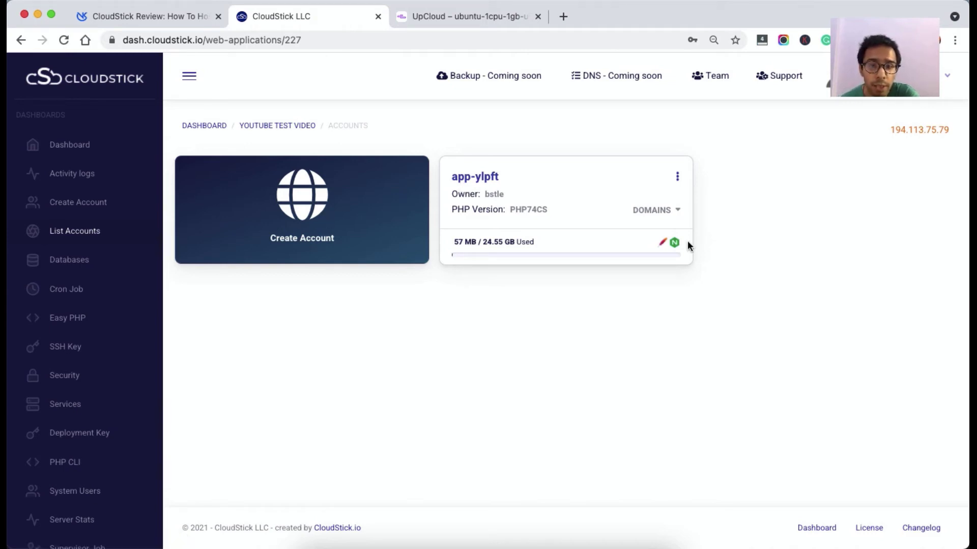
Open the app-ylpft account summary and view its Specification cards.
{"action": "left_click", "coordinate": [483, 178]}
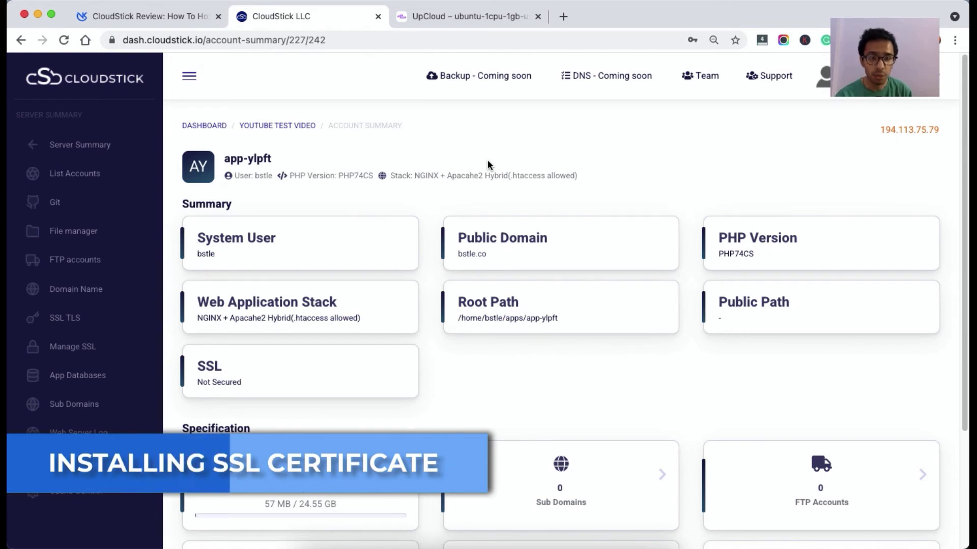
{"action": "scroll", "coordinate": [487, 160], "scroll_direction": "down", "scroll_amount": 5}
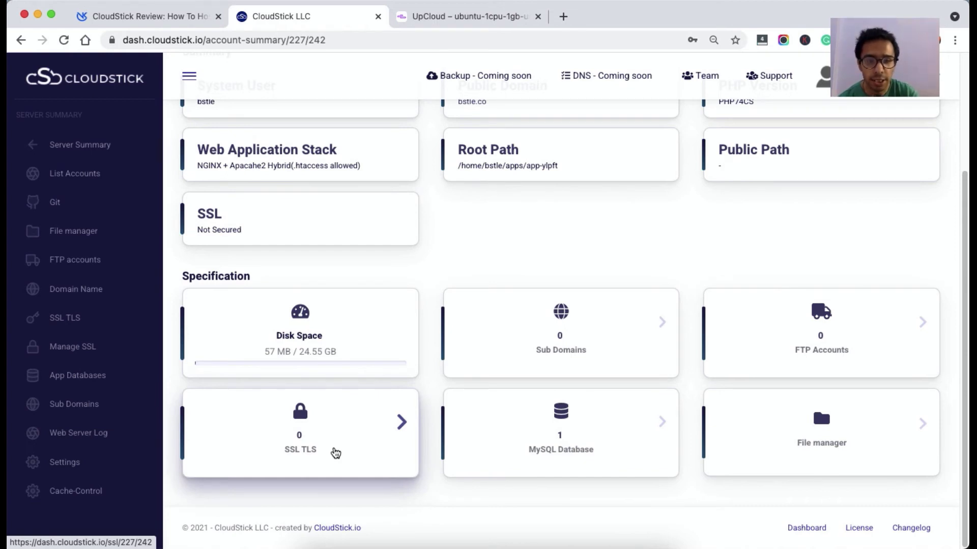
Open the SSL/TLS setup and select app-ylpft, which lists bstle.co as its domain.
{"action": "left_click", "coordinate": [335, 453]}
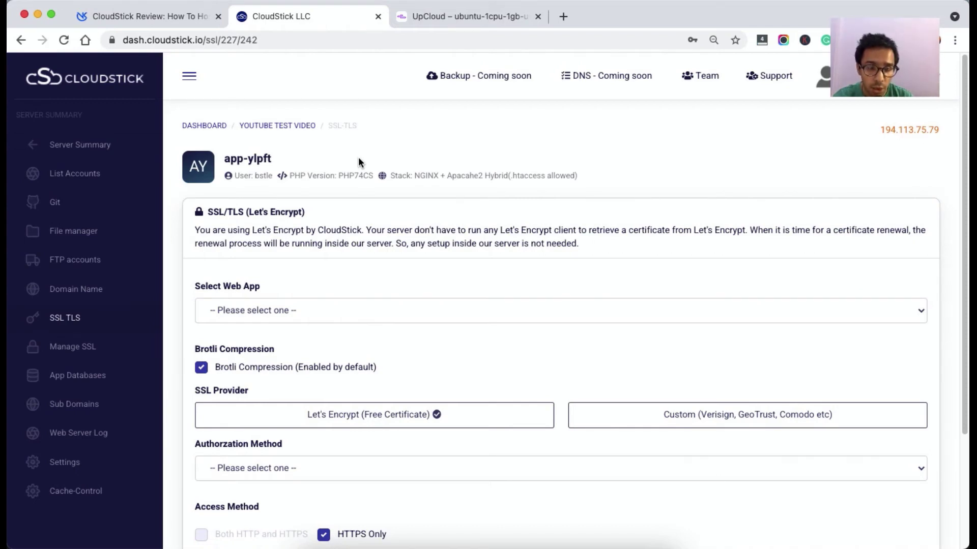
{"action": "scroll", "coordinate": [359, 157], "scroll_direction": "down", "scroll_amount": 5}
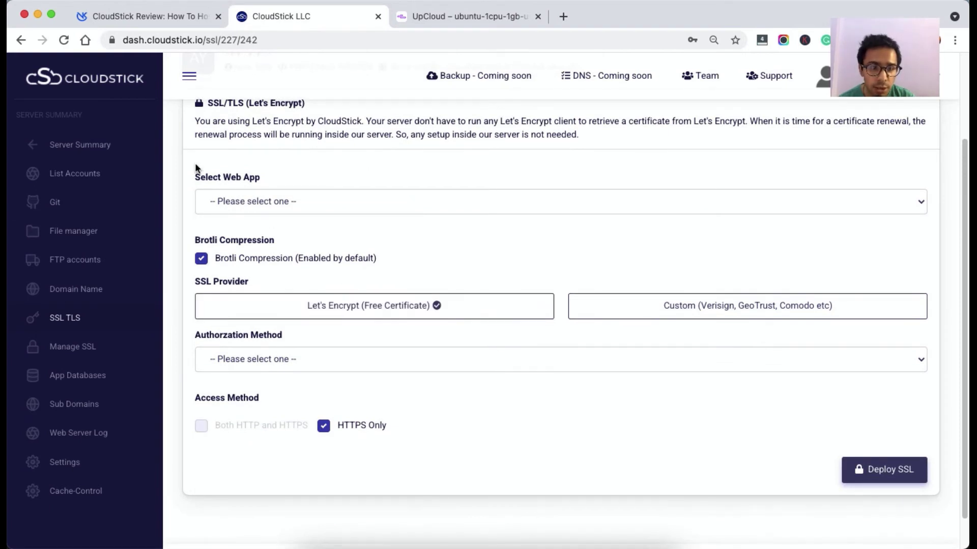
{"action": "triple_click", "coordinate": [232, 177]}
{"action": "left_click", "coordinate": [305, 175]}
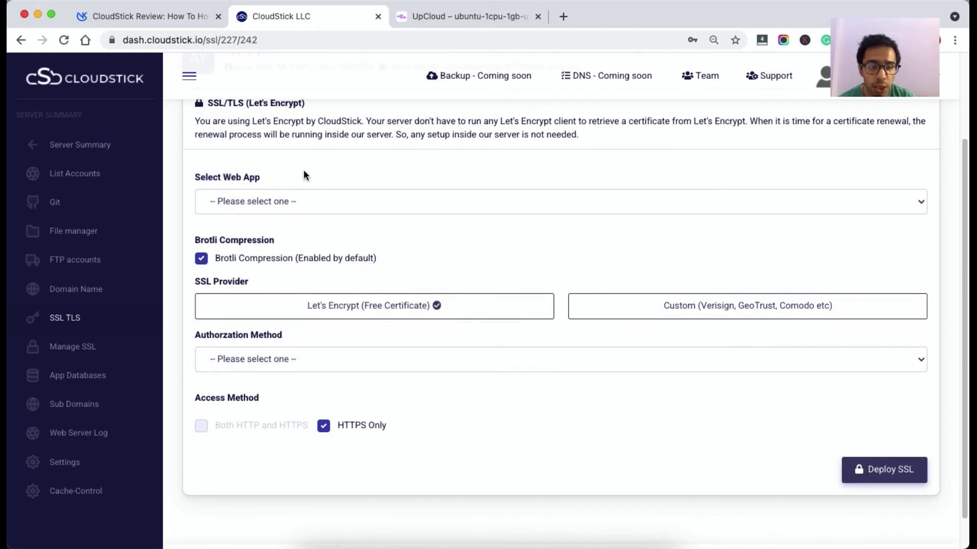
{"action": "left_click", "coordinate": [264, 201]}
{"action": "left_click", "coordinate": [262, 217]}
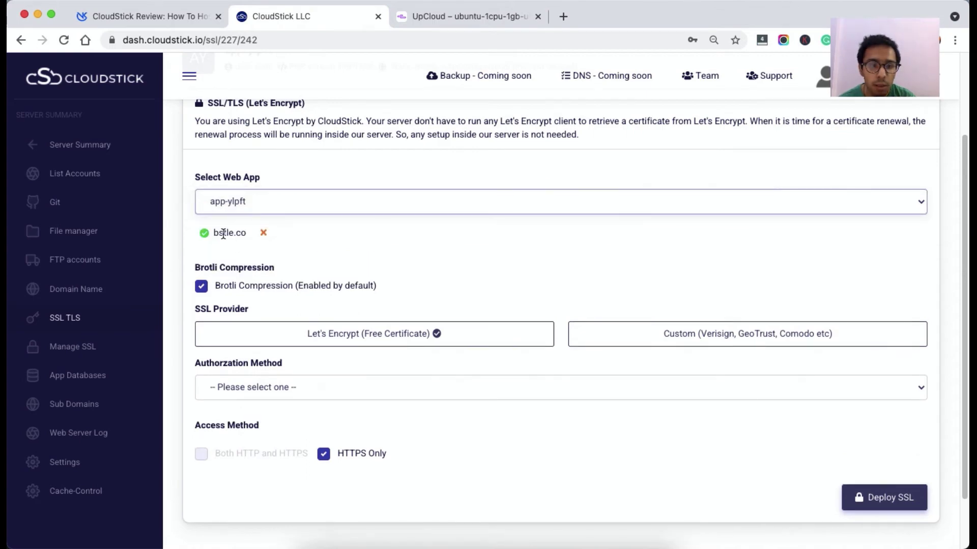
{"action": "double_click", "coordinate": [223, 234]}
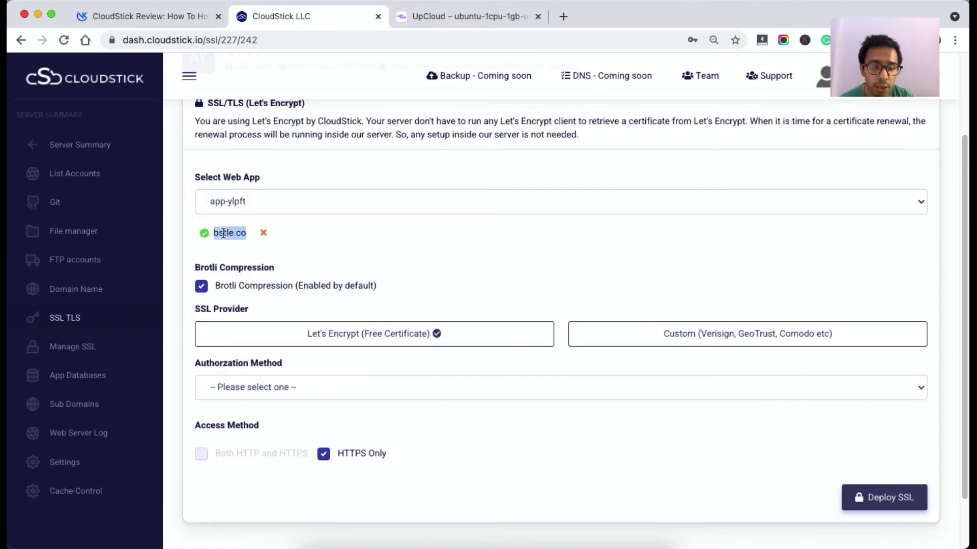
{"action": "double_click", "coordinate": [209, 268]}
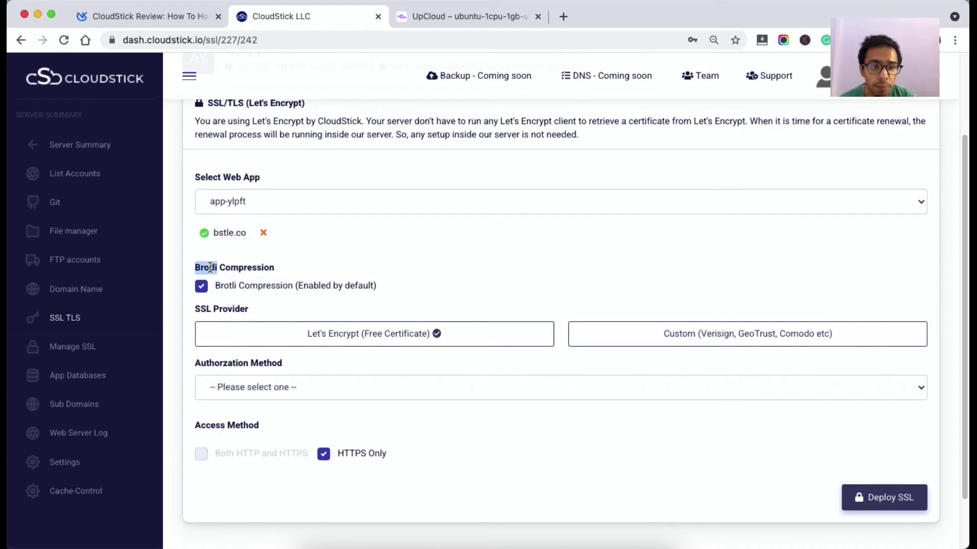
{"action": "triple_click", "coordinate": [209, 268]}
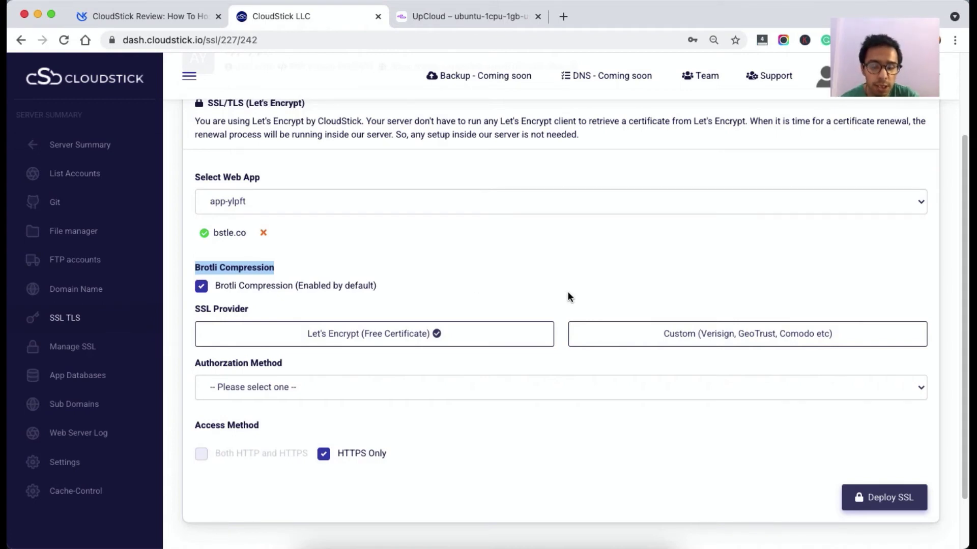
Preview the Custom certificate provider, then switch back to Let's Encrypt.
{"action": "left_click", "coordinate": [676, 341]}
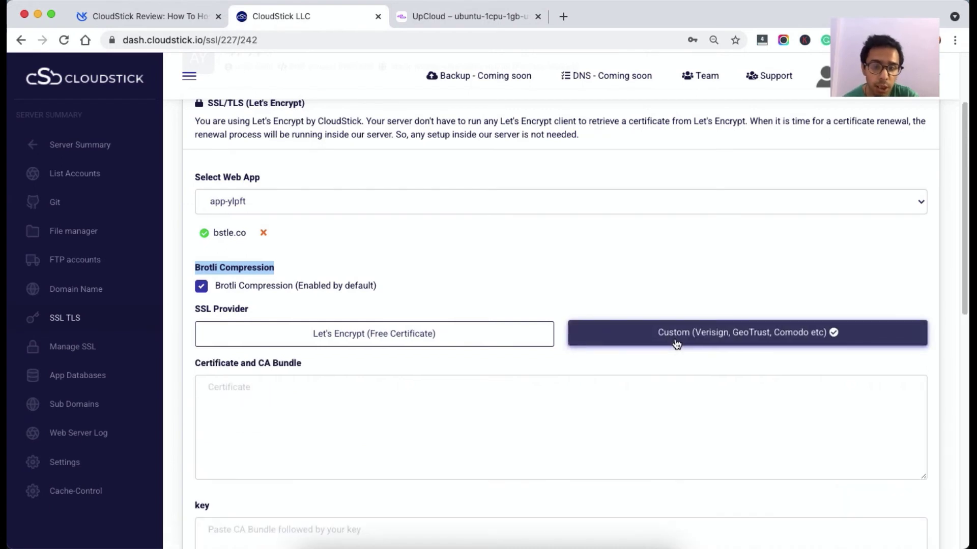
{"action": "scroll", "coordinate": [302, 383], "scroll_direction": "down", "scroll_amount": 3}
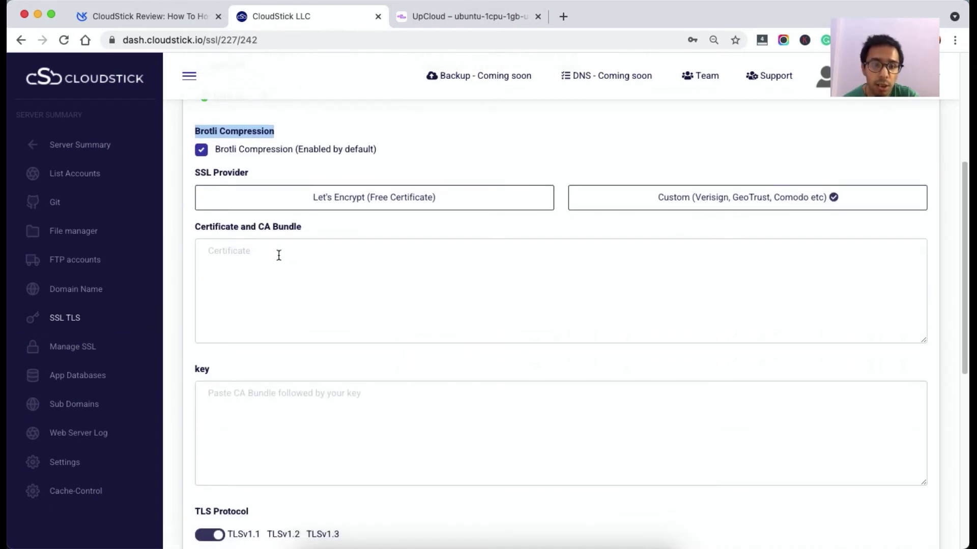
{"action": "left_click", "coordinate": [213, 433]}
{"action": "scroll", "coordinate": [212, 429], "scroll_direction": "up", "scroll_amount": 3}
{"action": "left_click", "coordinate": [407, 325]}
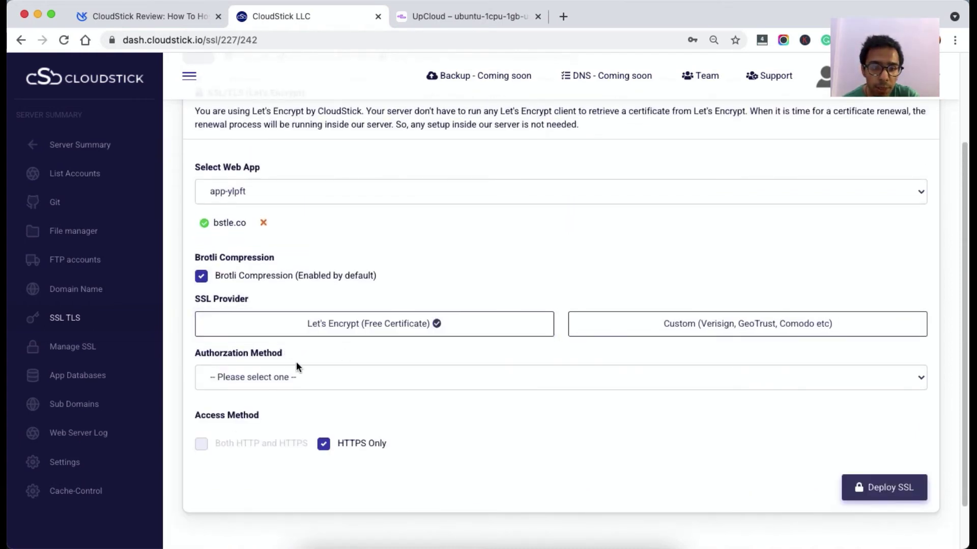
Set HTTP verification as the authorization method and return to the Youtube Test Video server summary.
{"action": "left_click", "coordinate": [277, 374]}
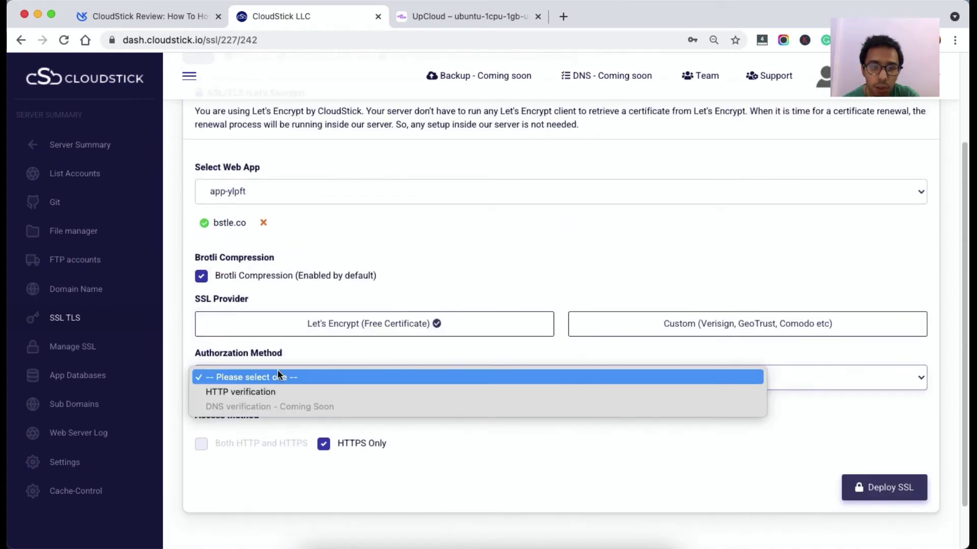
{"action": "left_click", "coordinate": [222, 393]}
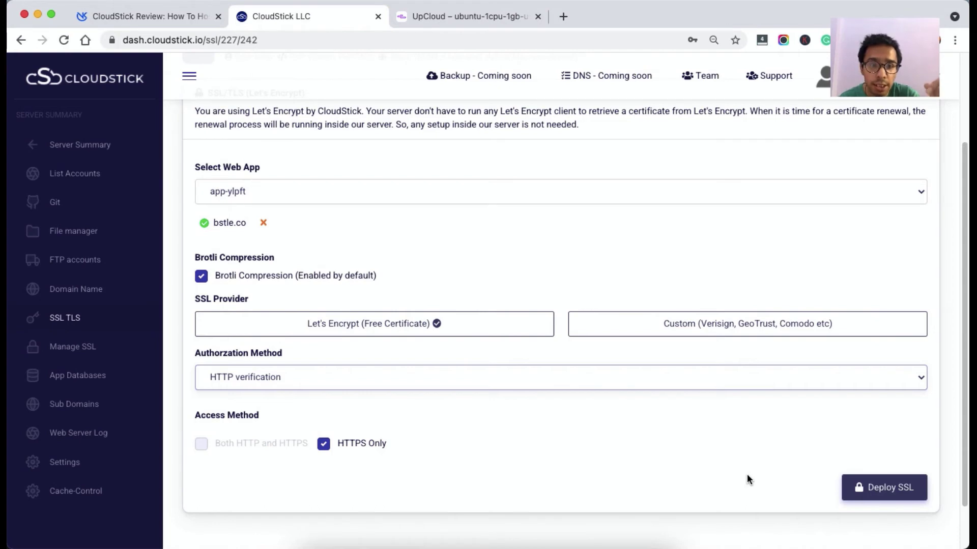
{"action": "double_click", "coordinate": [235, 224]}
{"action": "scroll", "coordinate": [269, 214], "scroll_direction": "up", "scroll_amount": 3}
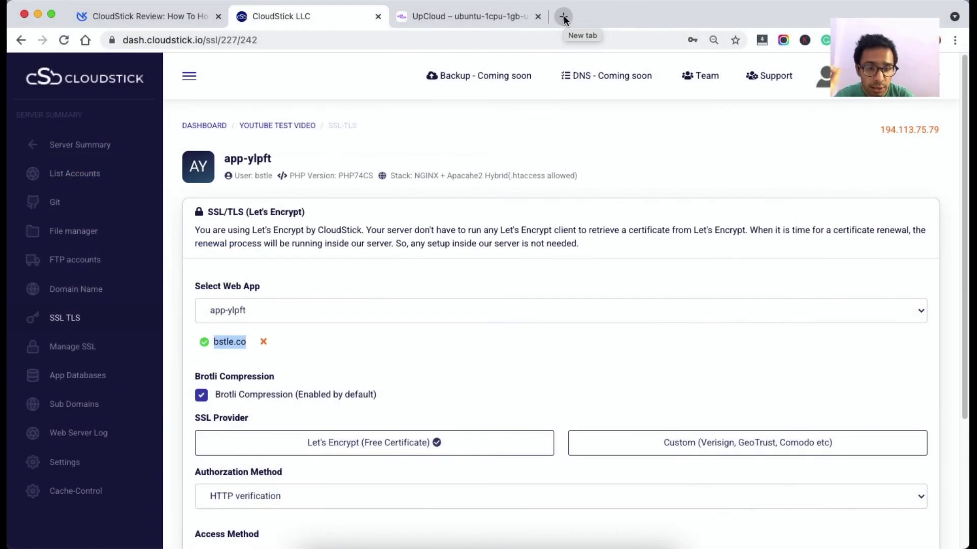
{"action": "scroll", "coordinate": [562, 53], "scroll_direction": "down", "scroll_amount": 4}
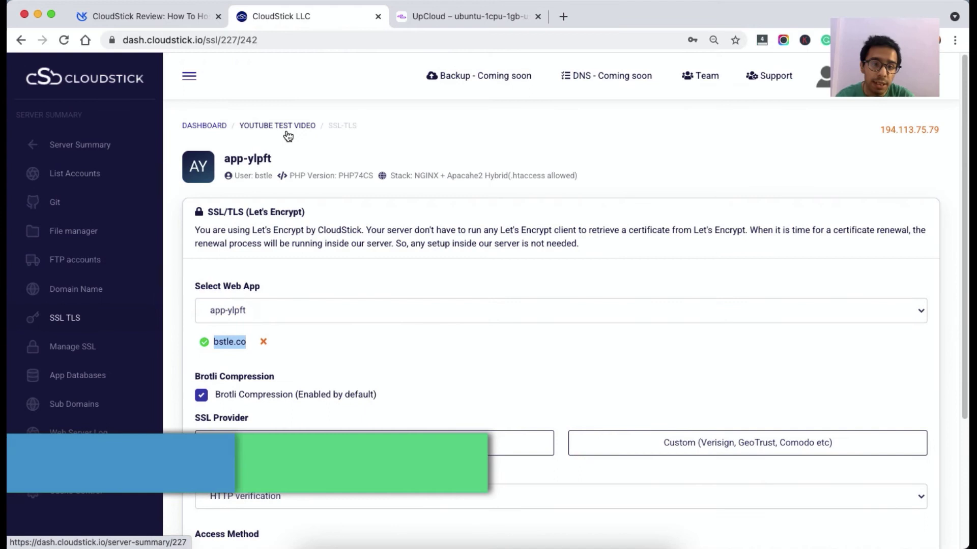
{"action": "left_click", "coordinate": [286, 133]}
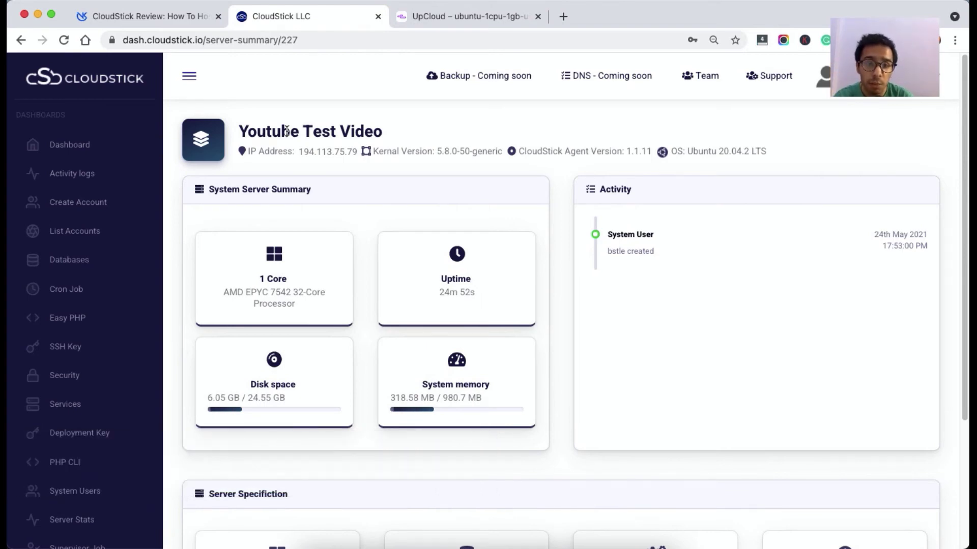
Open app-ylpft's Settings via the 1 Account card and confirm PHP 7.4 stays selected.
{"action": "scroll", "coordinate": [285, 130], "scroll_direction": "down", "scroll_amount": 3}
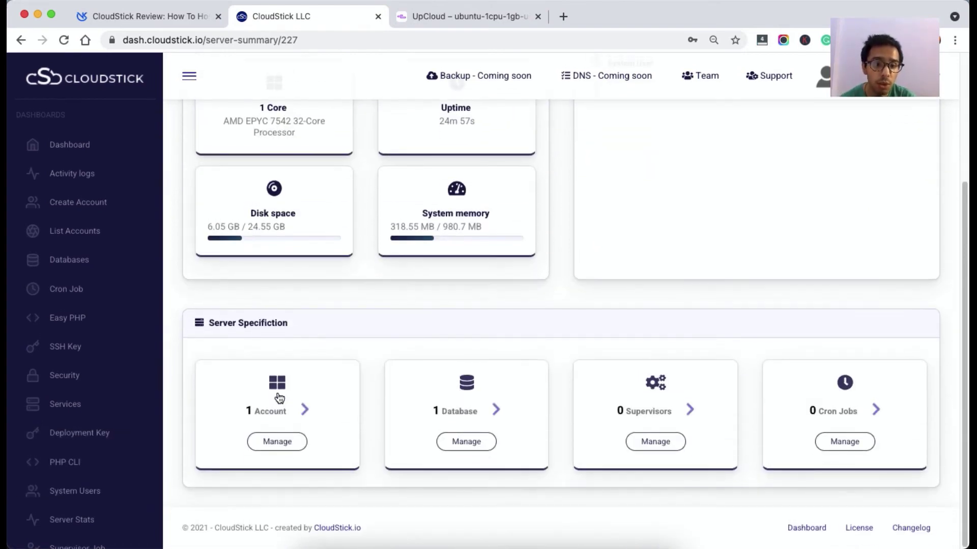
{"action": "left_click", "coordinate": [278, 395]}
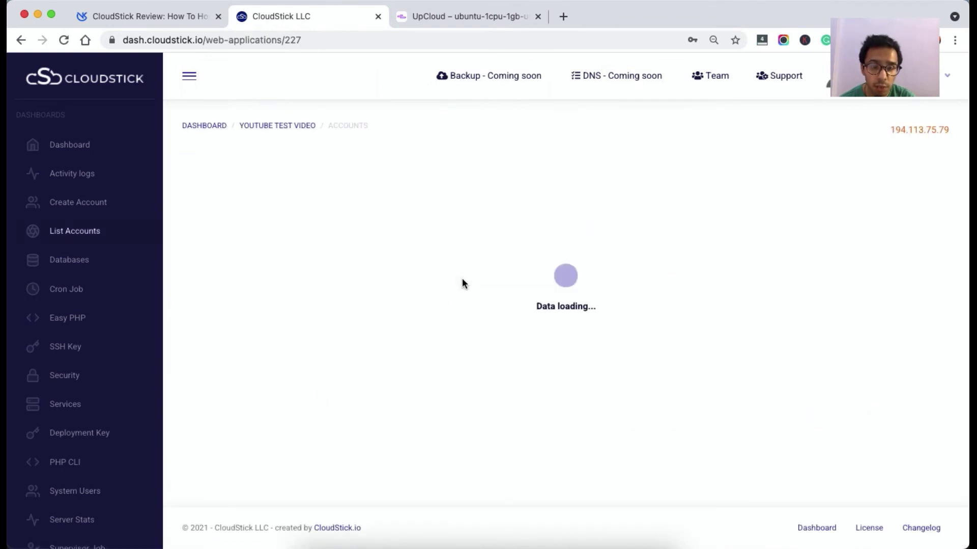
{"action": "left_click", "coordinate": [481, 177]}
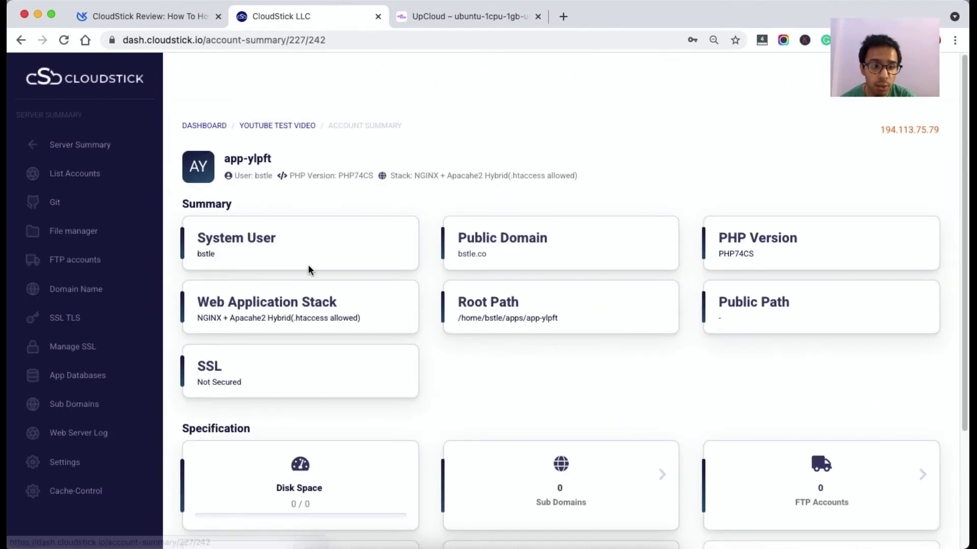
{"action": "left_click", "coordinate": [65, 466]}
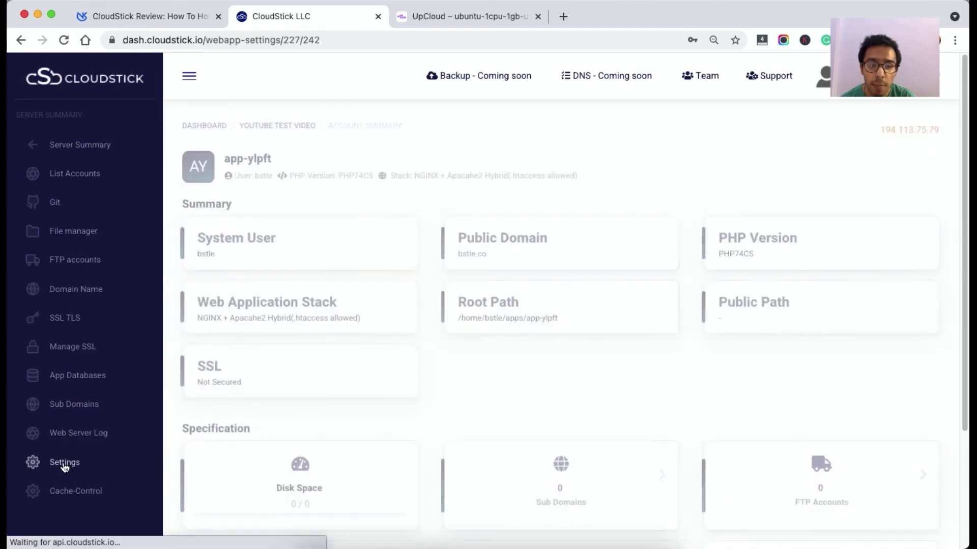
{"action": "scroll", "coordinate": [349, 312], "scroll_direction": "down", "scroll_amount": 1}
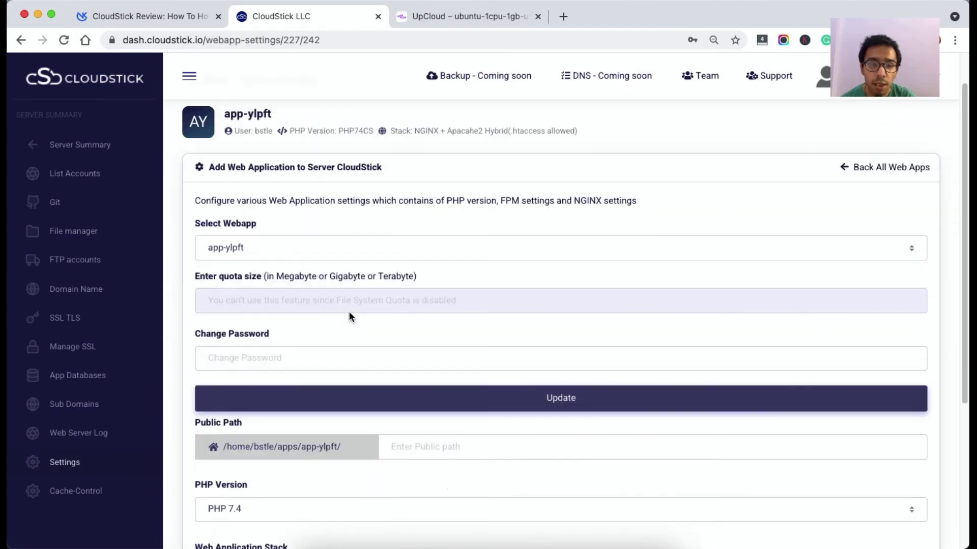
{"action": "scroll", "coordinate": [349, 311], "scroll_direction": "down", "scroll_amount": 5}
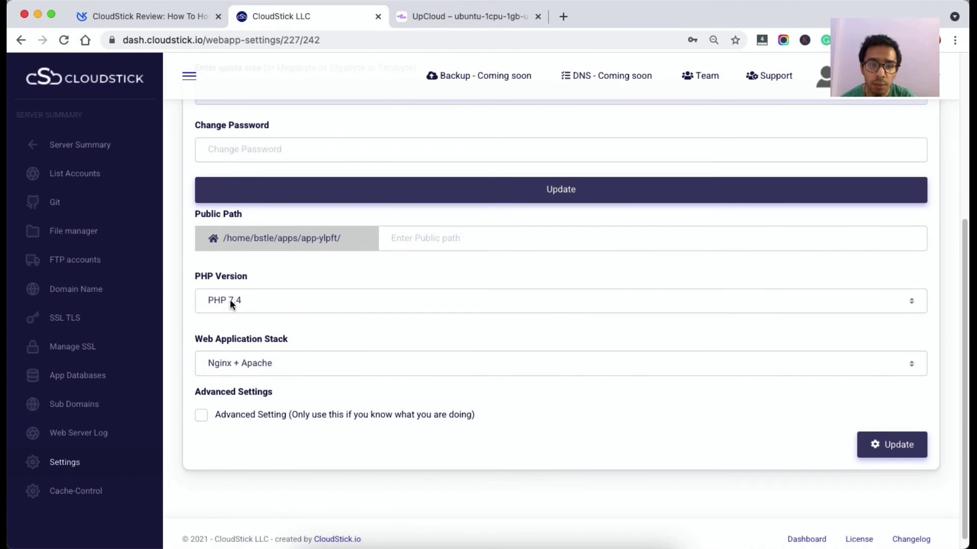
{"action": "left_click", "coordinate": [231, 301]}
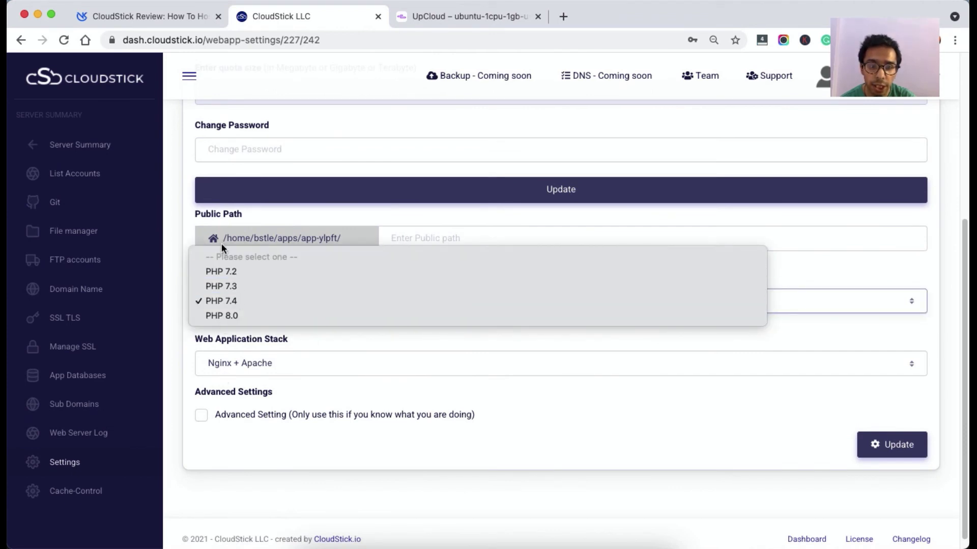
{"action": "left_click", "coordinate": [313, 395]}
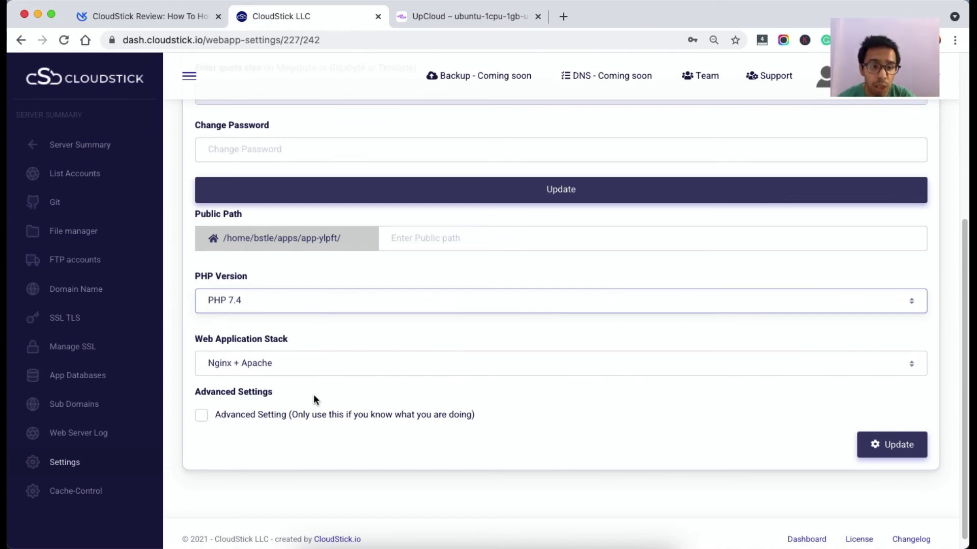
Turn on the advanced NGINX and FPM settings and scroll through the PHP options.
{"action": "left_click", "coordinate": [207, 415]}
{"action": "scroll", "coordinate": [322, 422], "scroll_direction": "down", "scroll_amount": 3}
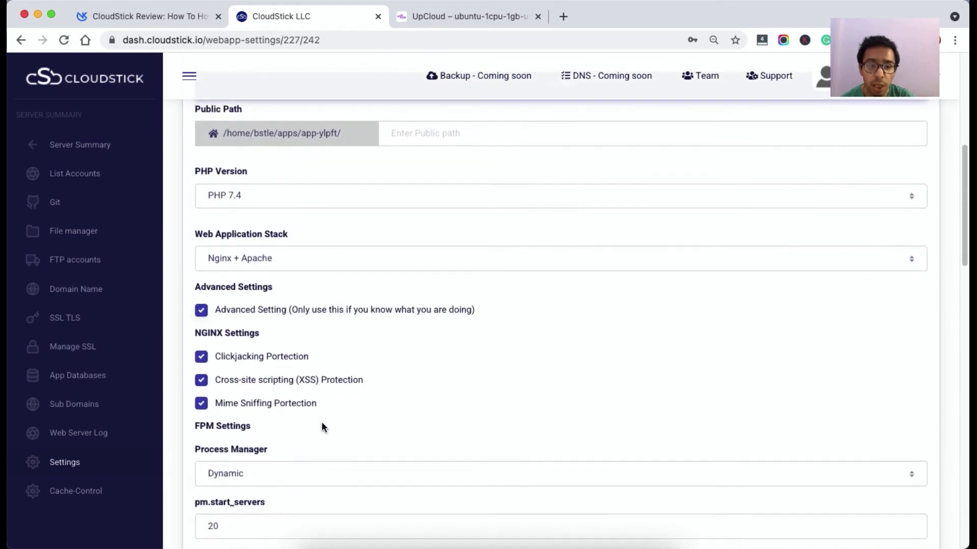
{"action": "scroll", "coordinate": [322, 423], "scroll_direction": "down", "scroll_amount": 5}
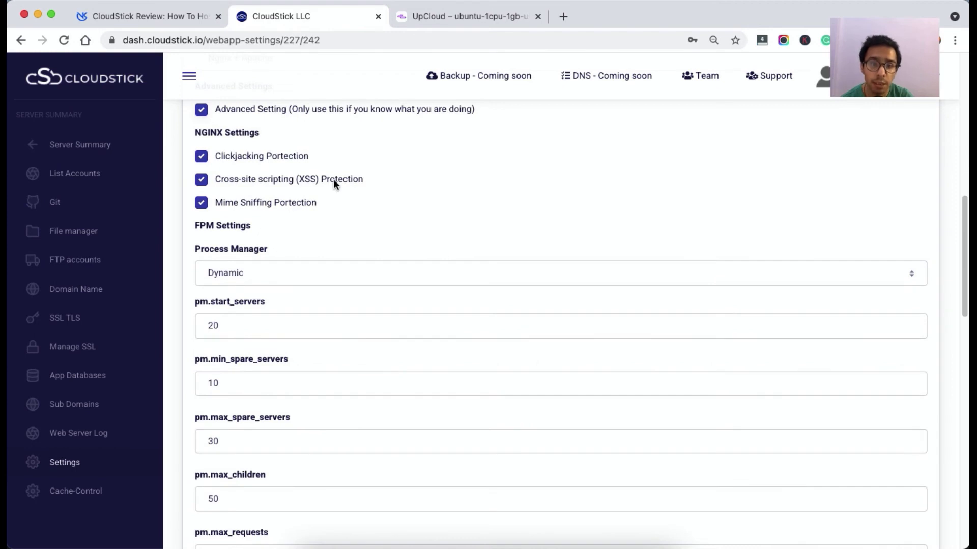
{"action": "scroll", "coordinate": [295, 327], "scroll_direction": "down", "scroll_amount": 6}
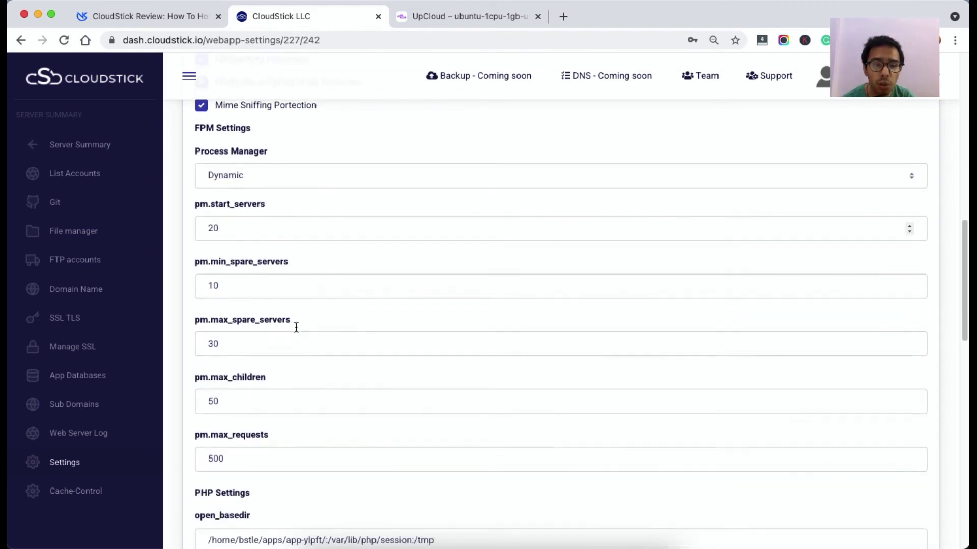
{"action": "scroll", "coordinate": [296, 327], "scroll_direction": "down", "scroll_amount": 2}
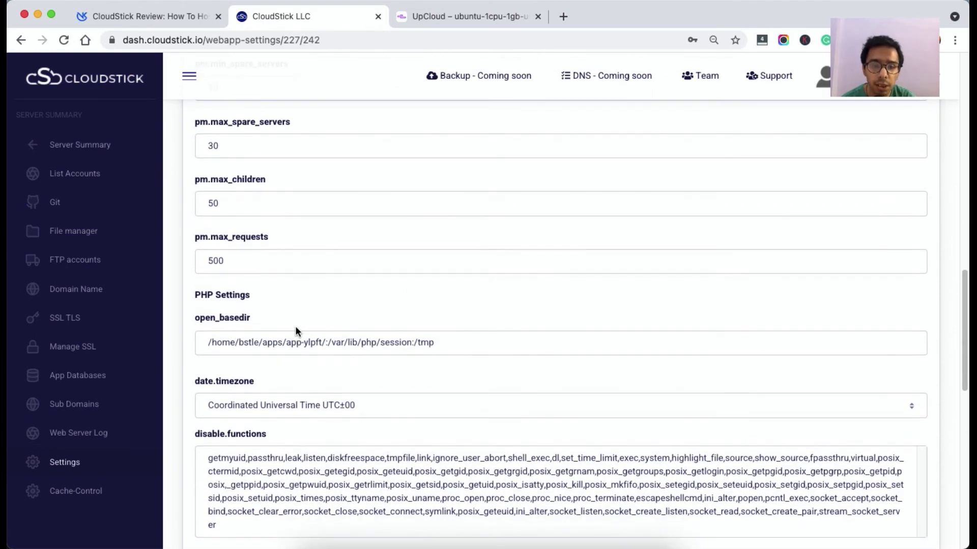
{"action": "scroll", "coordinate": [295, 328], "scroll_direction": "down", "scroll_amount": 7}
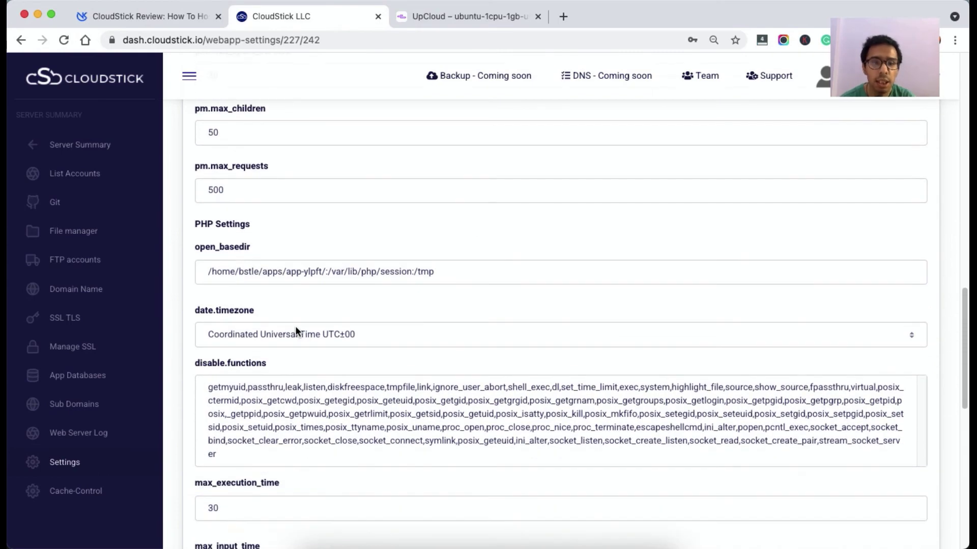
{"action": "scroll", "coordinate": [295, 327], "scroll_direction": "down", "scroll_amount": 3}
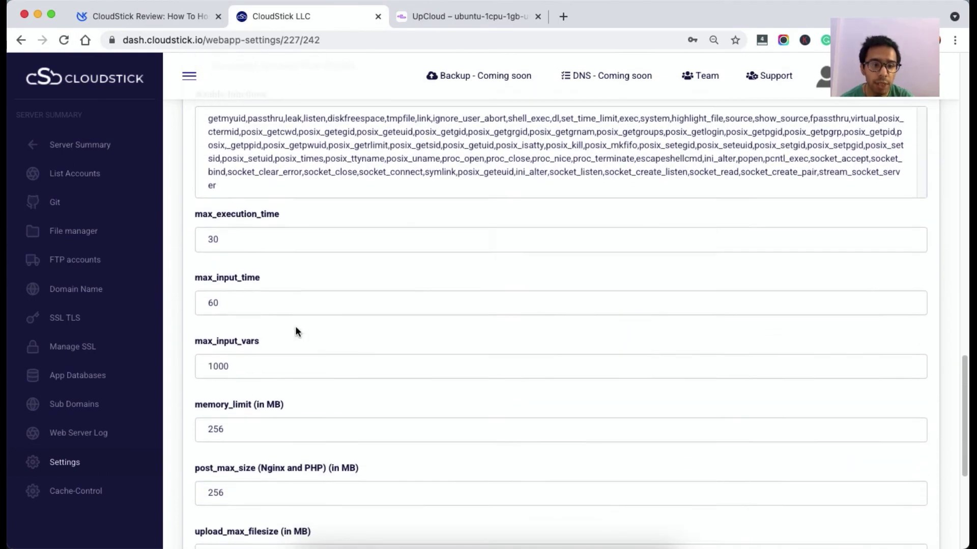
Review memory_limit (256), post_max_size and upload_max_filesize, then return to Server Summary.
{"action": "left_click", "coordinate": [226, 361]}
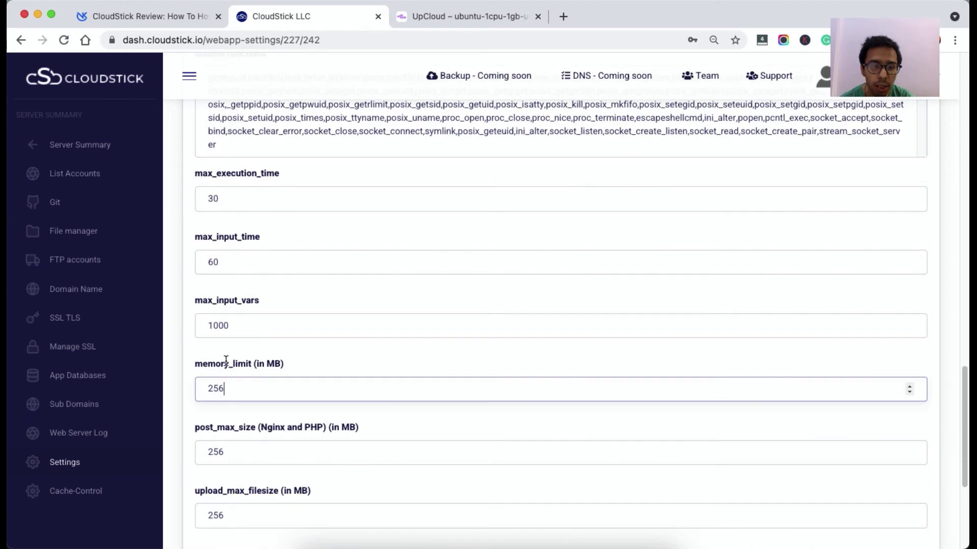
{"action": "scroll", "coordinate": [235, 444], "scroll_direction": "down", "scroll_amount": 2}
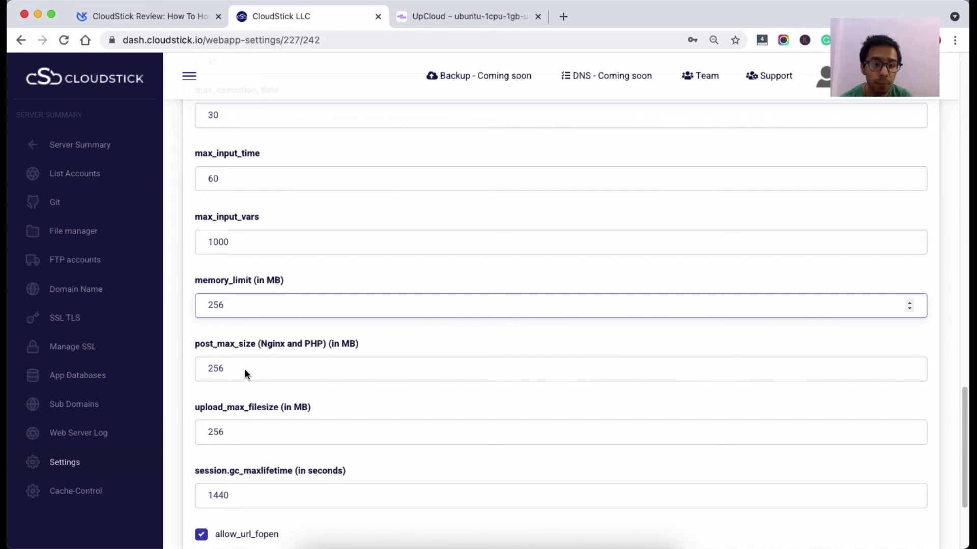
{"action": "scroll", "coordinate": [252, 384], "scroll_direction": "down", "scroll_amount": 1}
{"action": "scroll", "coordinate": [255, 388], "scroll_direction": "down", "scroll_amount": 1}
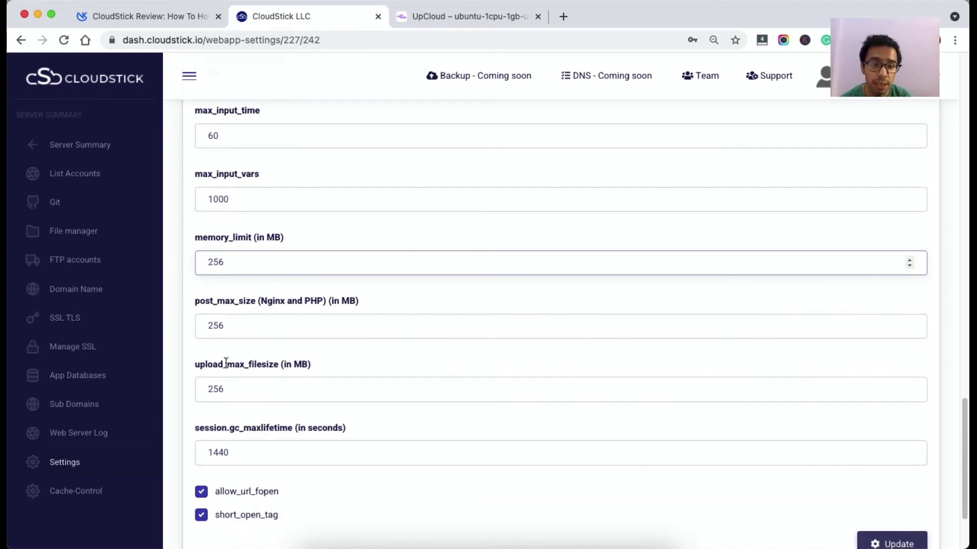
{"action": "scroll", "coordinate": [225, 363], "scroll_direction": "down", "scroll_amount": 2}
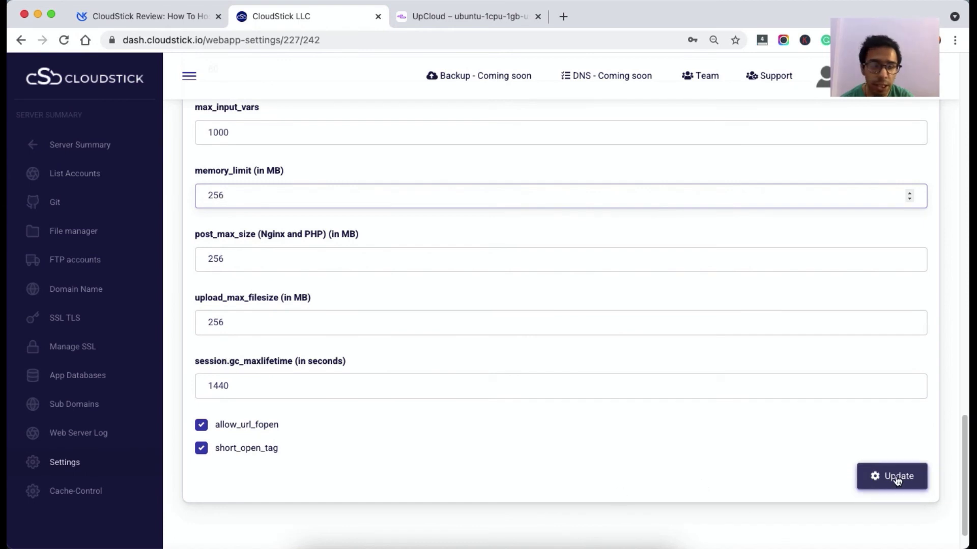
{"action": "scroll", "coordinate": [397, 350], "scroll_direction": "up", "scroll_amount": 3}
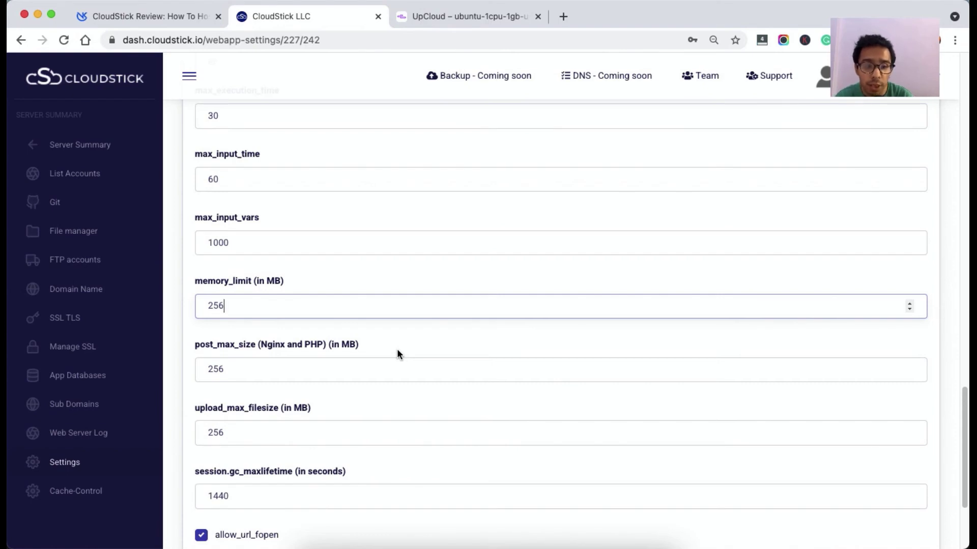
{"action": "left_click", "coordinate": [100, 146]}
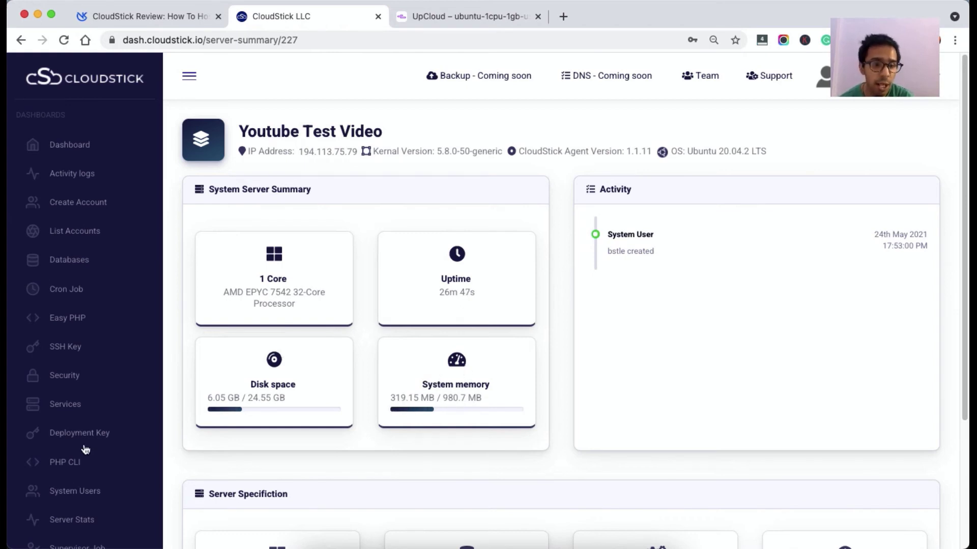
Open Server Stats and browse the Live CPU, Memory (317.46 MB) and Storage (6.05 GB) charts.
{"action": "scroll", "coordinate": [84, 449], "scroll_direction": "down", "scroll_amount": 2}
{"action": "scroll", "coordinate": [84, 449], "scroll_direction": "down", "scroll_amount": 2}
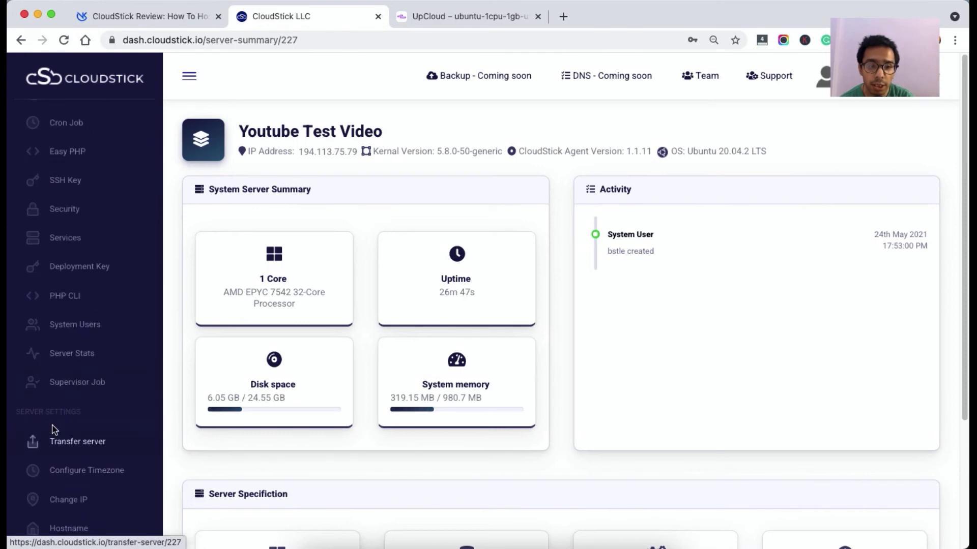
{"action": "left_click", "coordinate": [73, 358]}
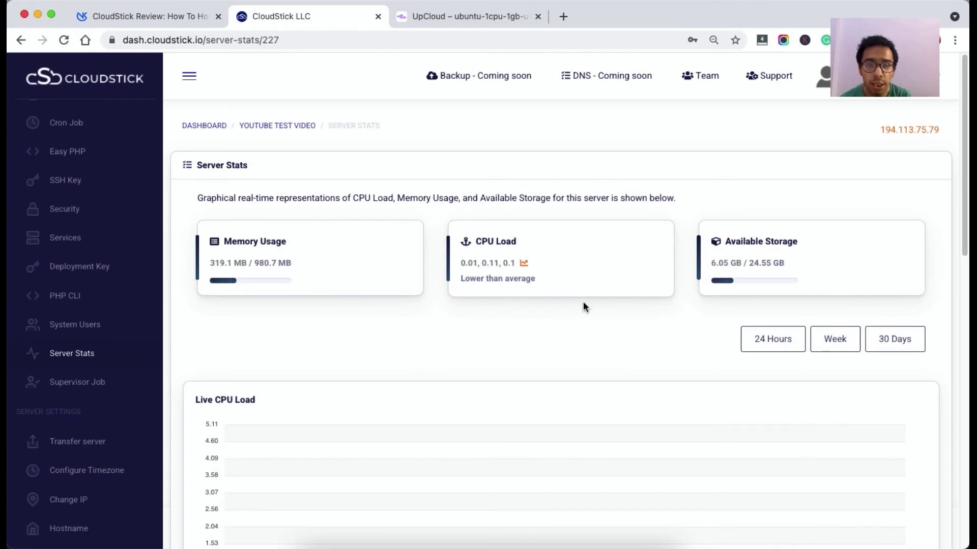
{"action": "scroll", "coordinate": [583, 302], "scroll_direction": "down", "scroll_amount": 5}
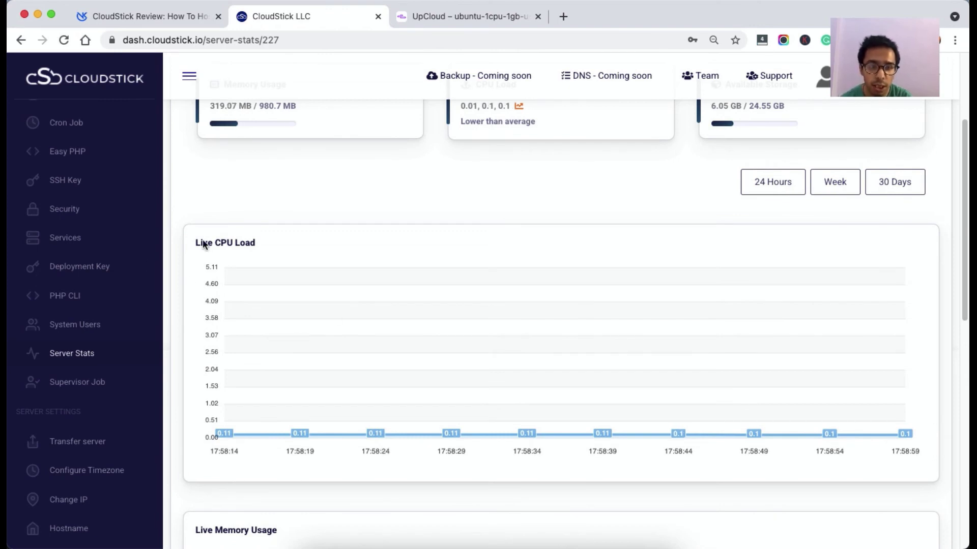
{"action": "scroll", "coordinate": [327, 271], "scroll_direction": "down", "scroll_amount": 3}
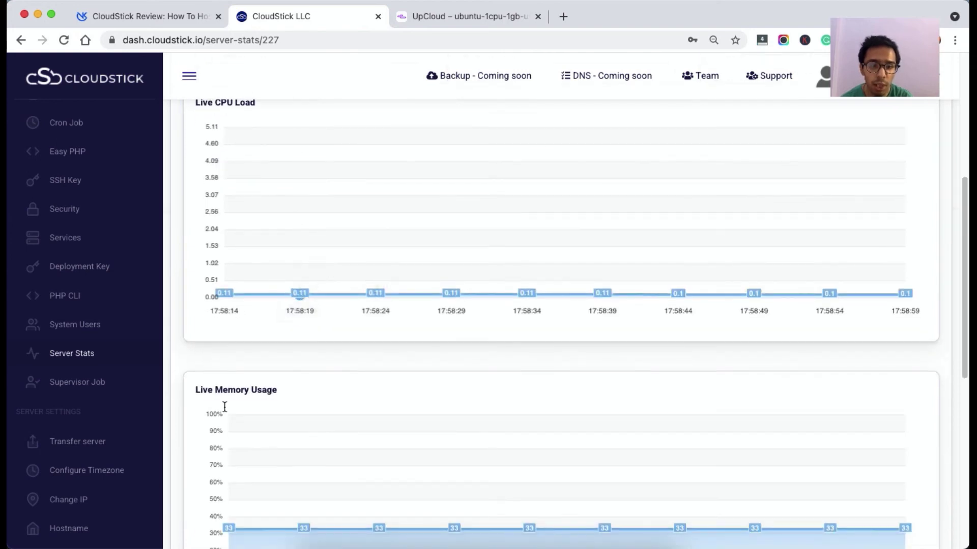
{"action": "scroll", "coordinate": [224, 406], "scroll_direction": "down", "scroll_amount": 6}
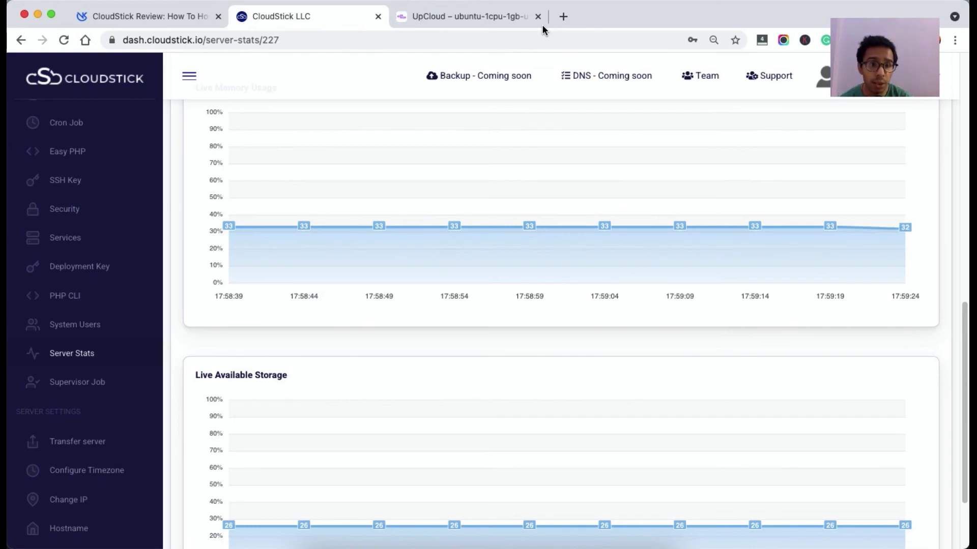
{"action": "scroll", "coordinate": [526, 309], "scroll_direction": "up", "scroll_amount": 10}
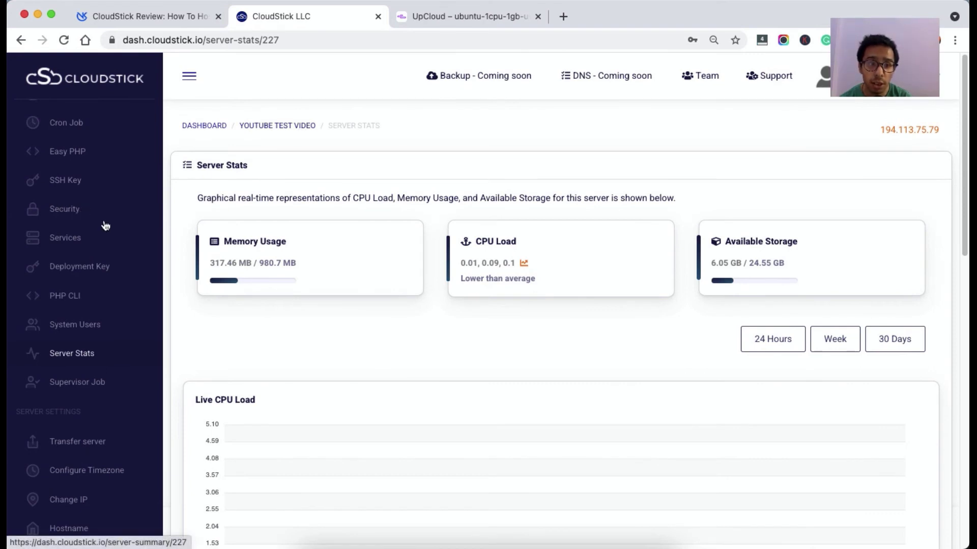
Open the Security page and select the remove IP address field.
{"action": "left_click", "coordinate": [63, 211]}
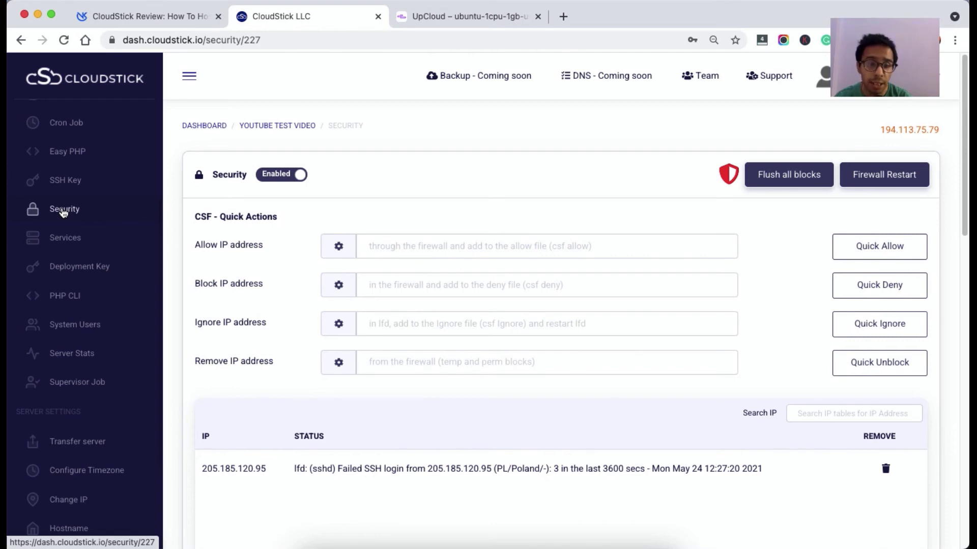
{"action": "scroll", "coordinate": [64, 211], "scroll_direction": "down", "scroll_amount": 3}
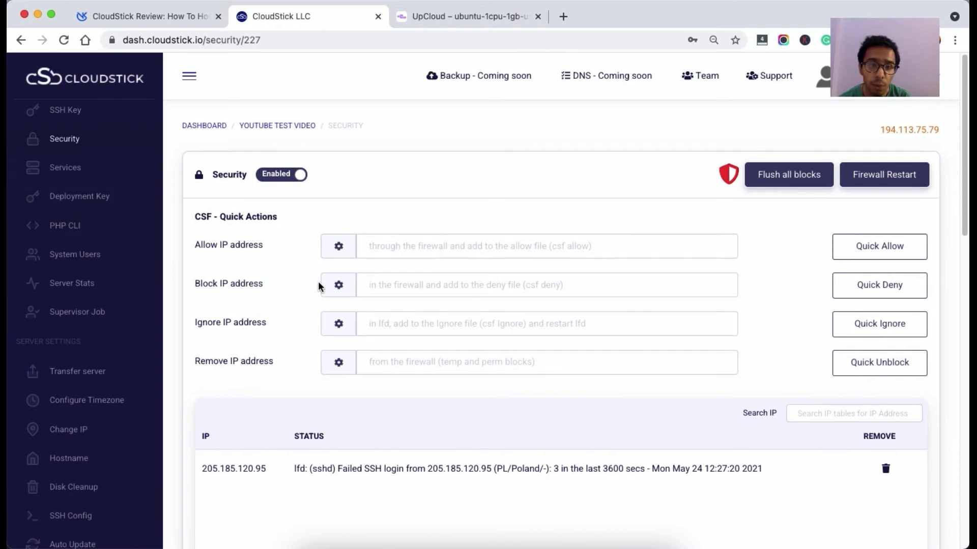
{"action": "scroll", "coordinate": [261, 226], "scroll_direction": "down", "scroll_amount": 3}
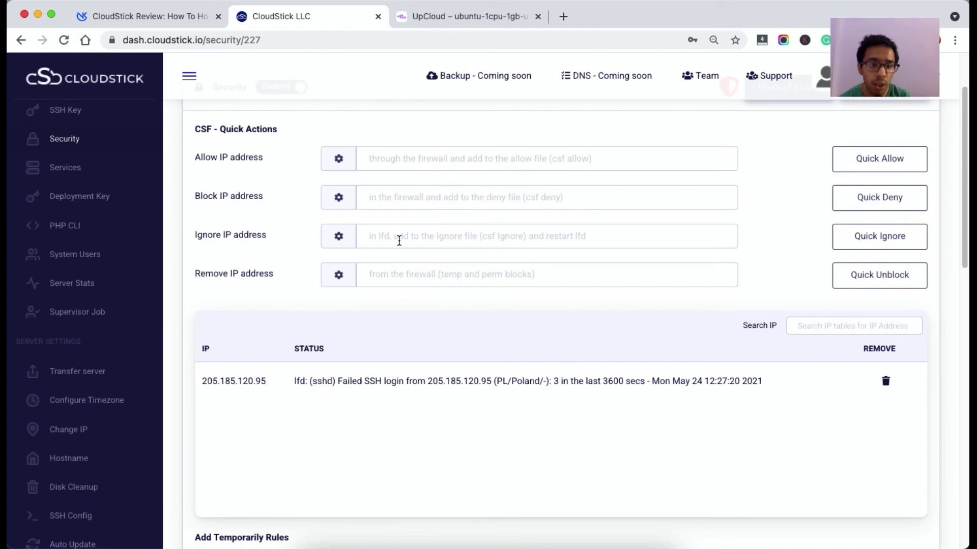
{"action": "left_click", "coordinate": [398, 272]}
{"action": "scroll", "coordinate": [396, 272], "scroll_direction": "down", "scroll_amount": 5}
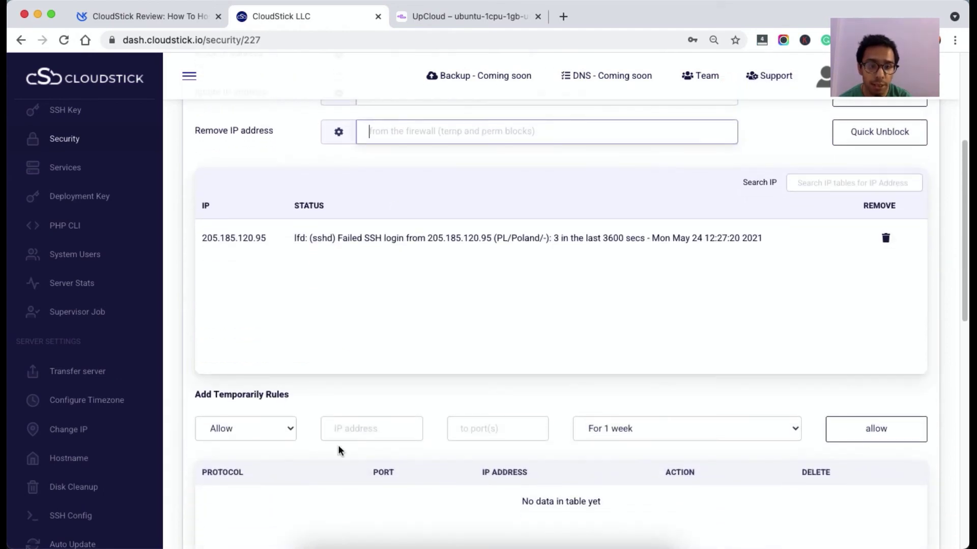
{"action": "scroll", "coordinate": [374, 402], "scroll_direction": "down", "scroll_amount": 5}
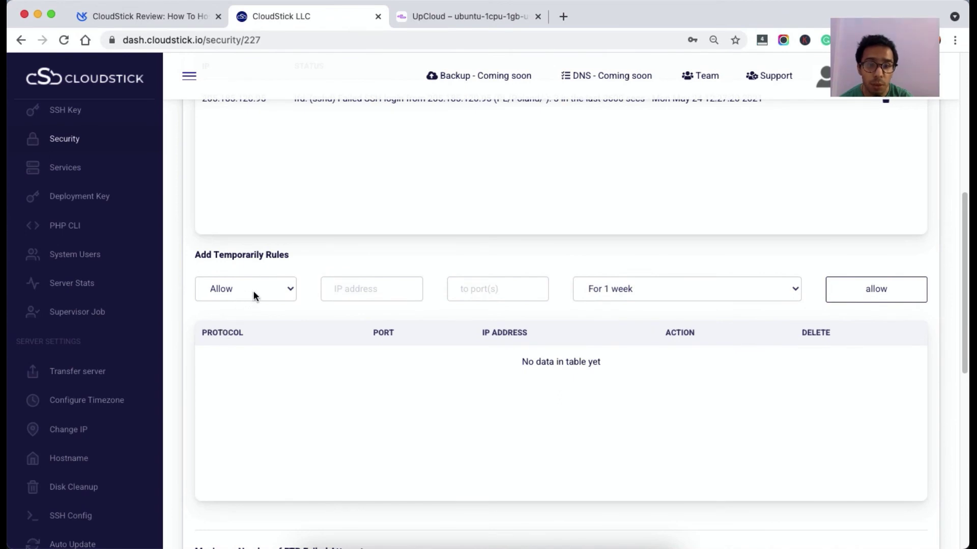
Create a temporary Allow rule with port 80.
{"action": "left_click", "coordinate": [273, 297]}
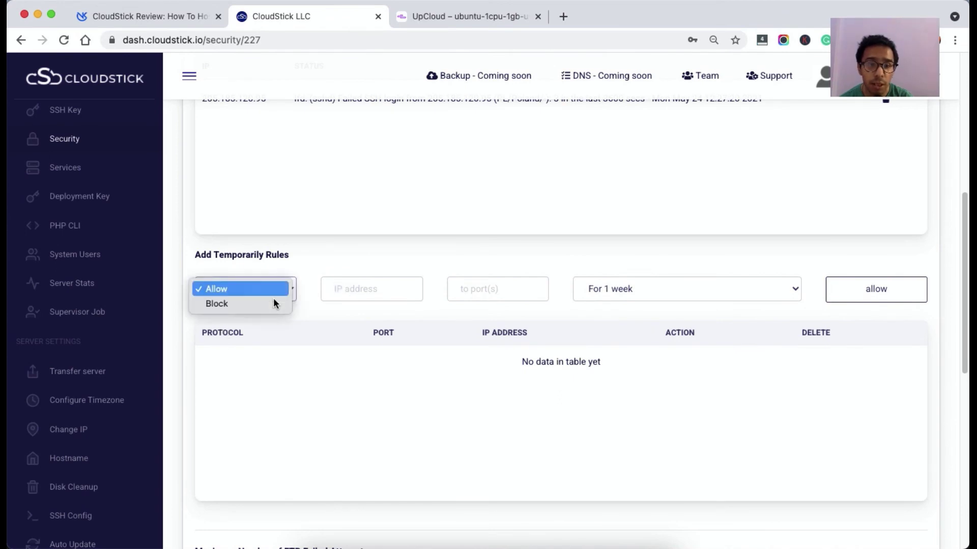
{"action": "left_click", "coordinate": [383, 288]}
{"action": "left_click", "coordinate": [363, 295]}
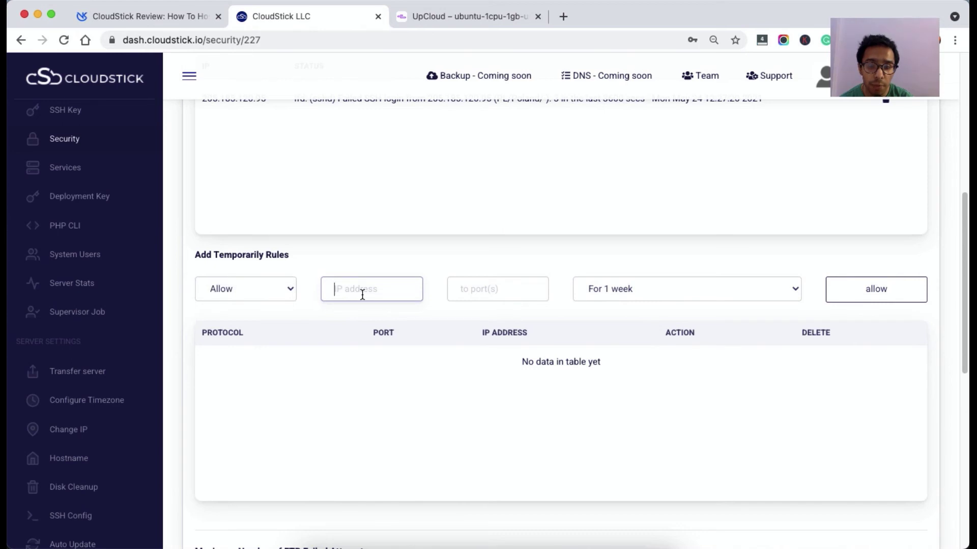
{"action": "key", "text": "Tab"}
{"action": "type", "text": "80"}
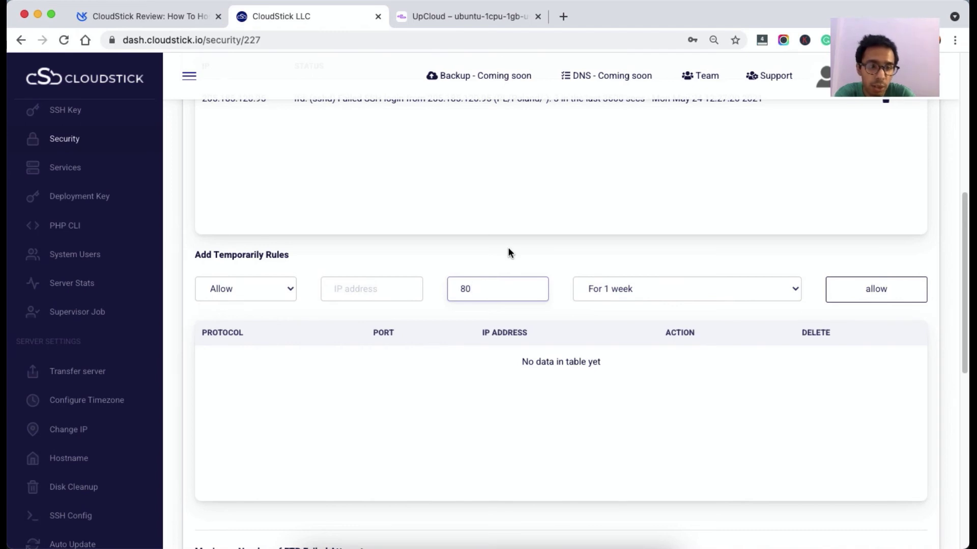
Set Maximum FTP Failed Attempts to 2.
{"action": "scroll", "coordinate": [508, 249], "scroll_direction": "down", "scroll_amount": 10}
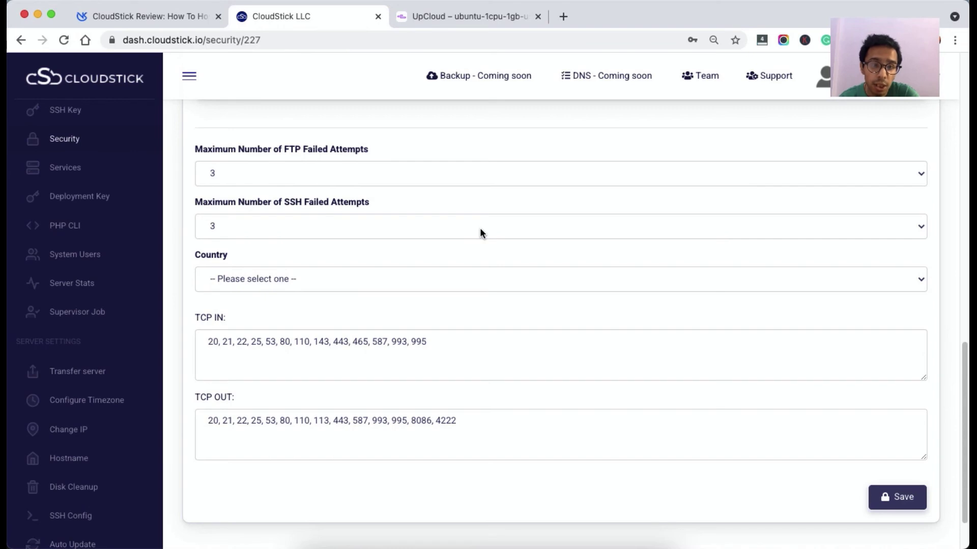
{"action": "left_click", "coordinate": [343, 169]}
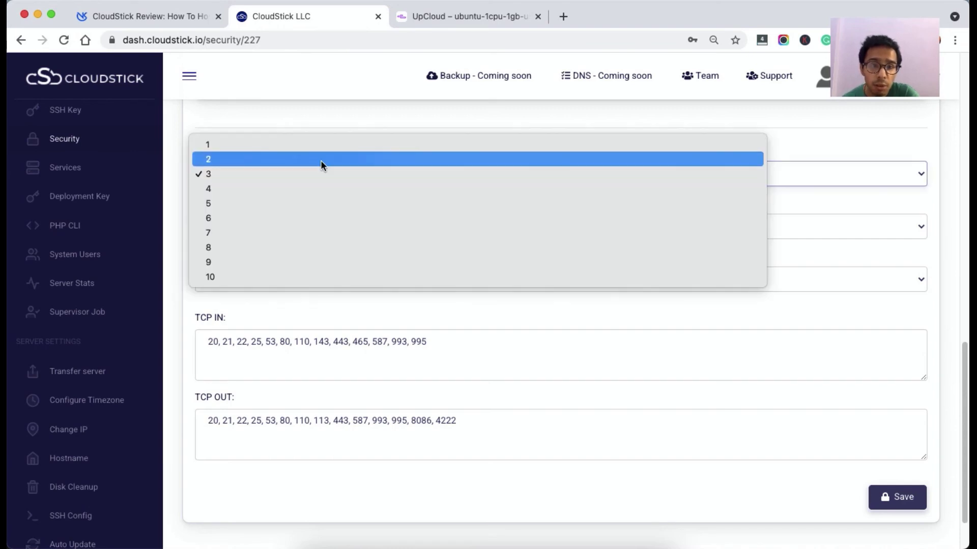
{"action": "key", "text": "Escape"}
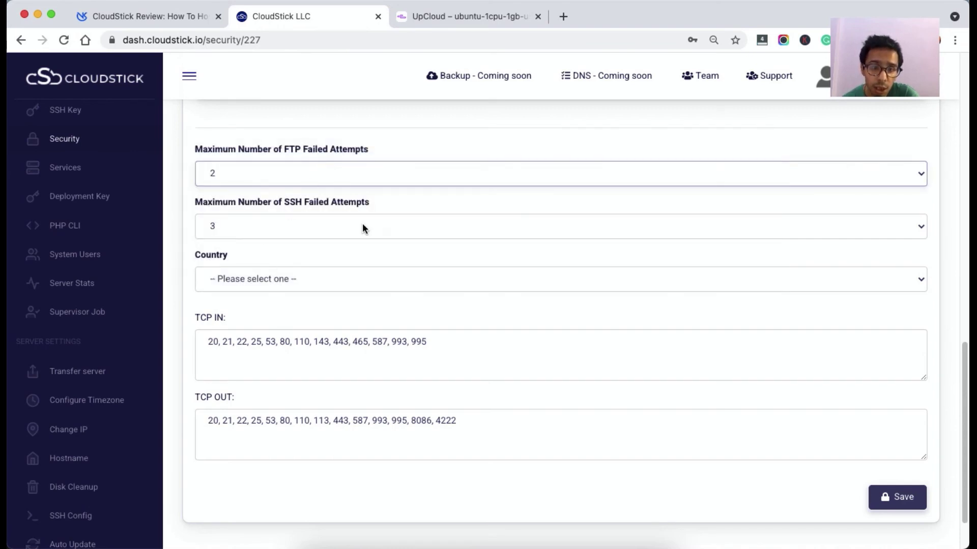
{"action": "scroll", "coordinate": [312, 293], "scroll_direction": "up", "scroll_amount": 10}
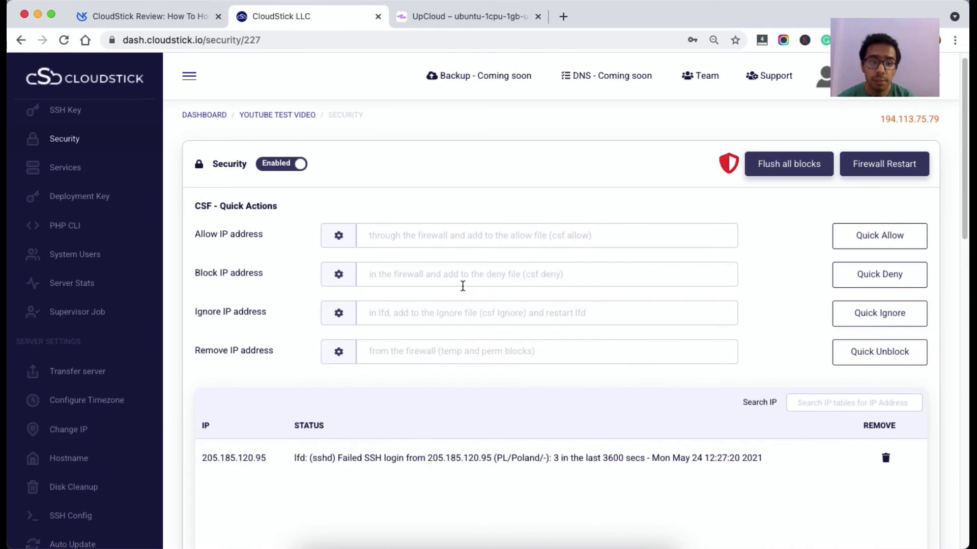
{"action": "scroll", "coordinate": [147, 300], "scroll_direction": "up", "scroll_amount": 5}
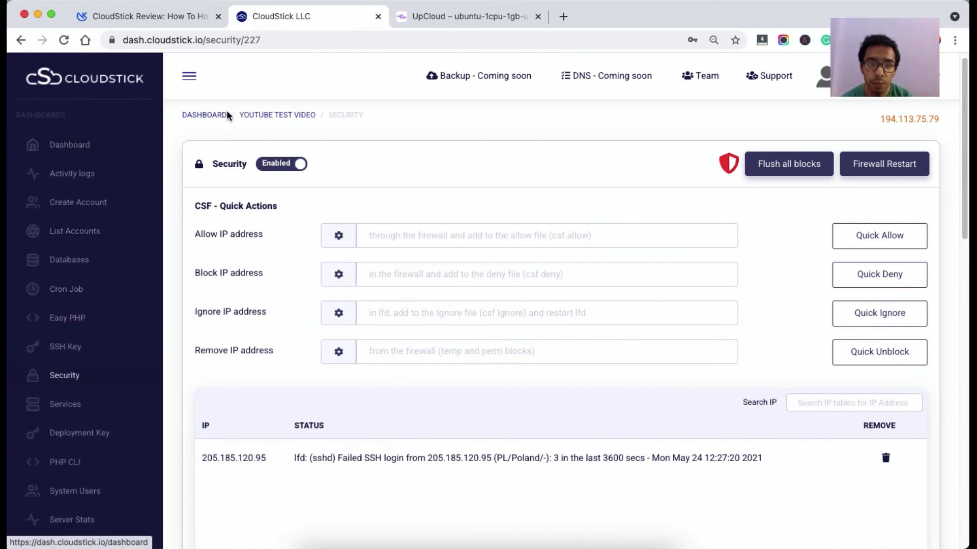
{"action": "scroll", "coordinate": [118, 212], "scroll_direction": "down", "scroll_amount": 2}
{"action": "scroll", "coordinate": [119, 212], "scroll_direction": "down", "scroll_amount": 5}
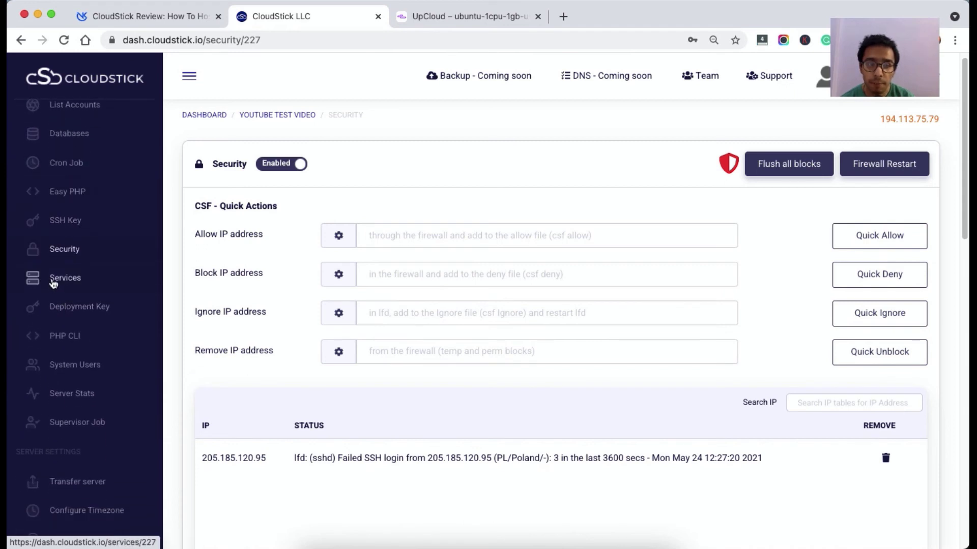
Open Services and review the Nginx, Apache2, MariaDB, Redis, Memcached and Supervisor cards.
{"action": "left_click", "coordinate": [54, 285]}
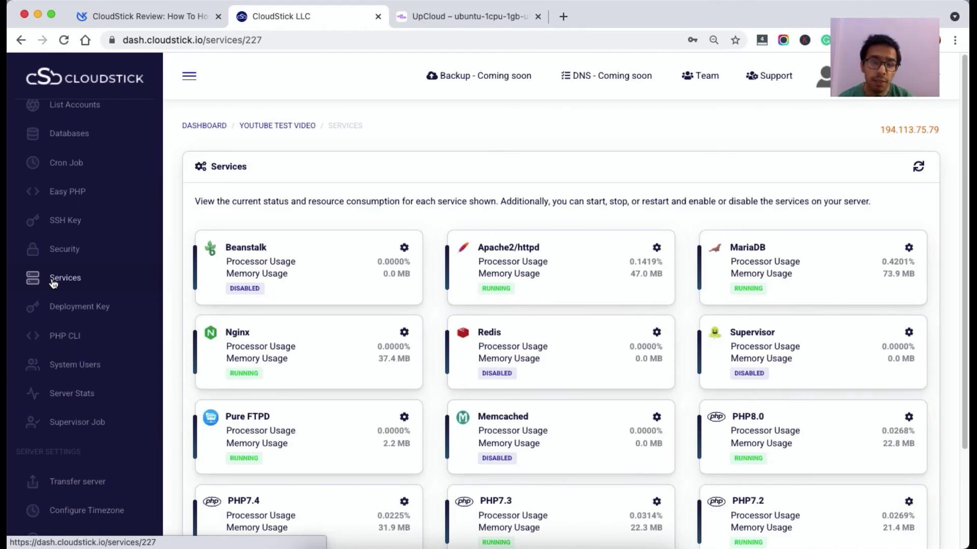
{"action": "scroll", "coordinate": [265, 252], "scroll_direction": "down", "scroll_amount": 3}
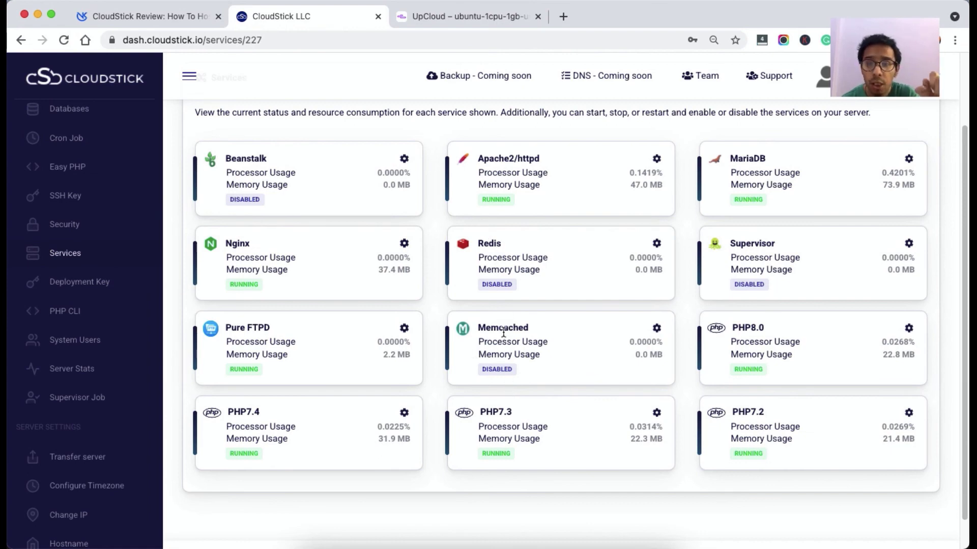
Enable the Redis service and start it.
{"action": "left_click", "coordinate": [656, 246]}
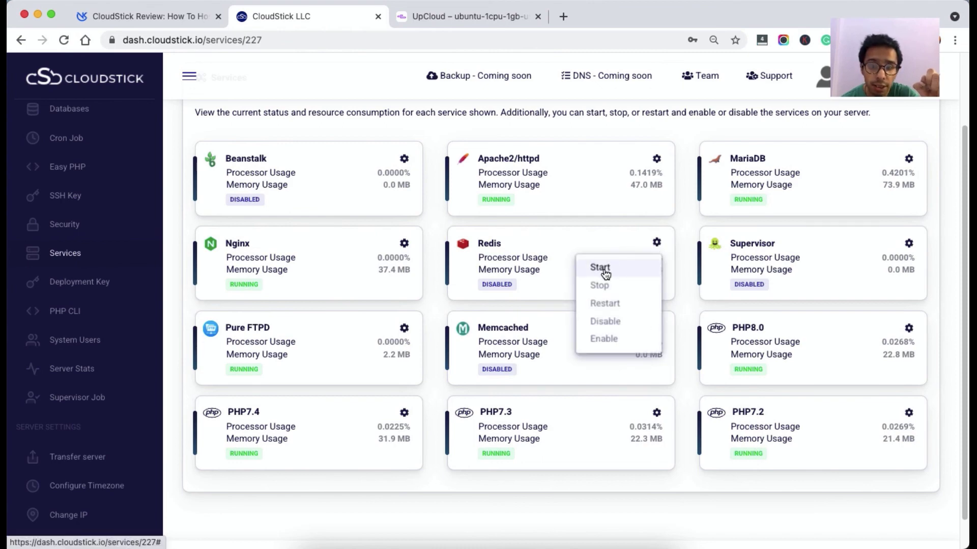
{"action": "left_click", "coordinate": [604, 340]}
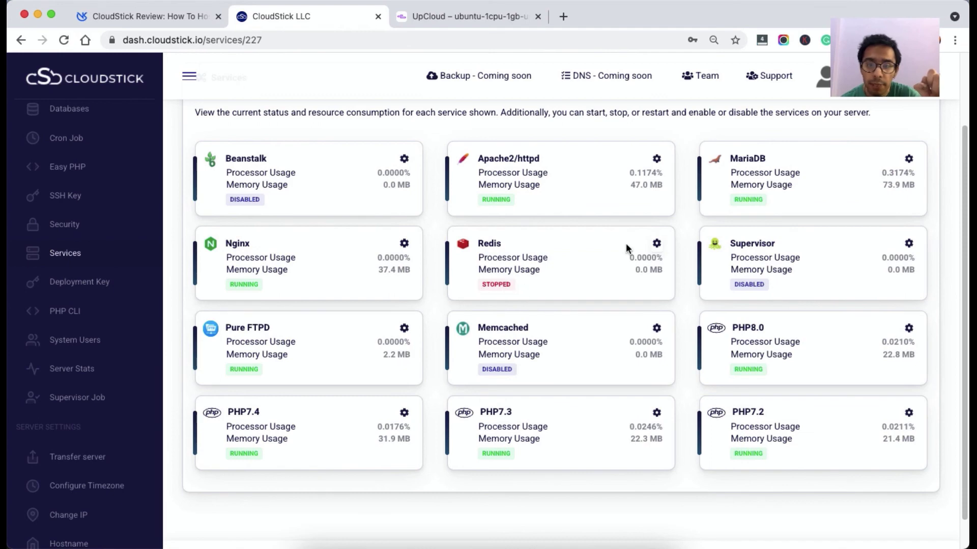
{"action": "left_click", "coordinate": [657, 243]}
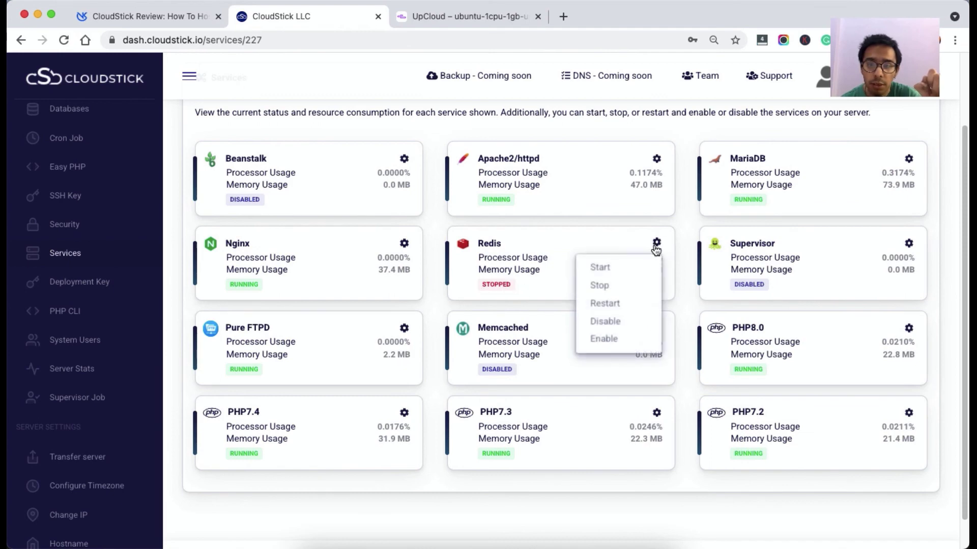
{"action": "left_click", "coordinate": [629, 273]}
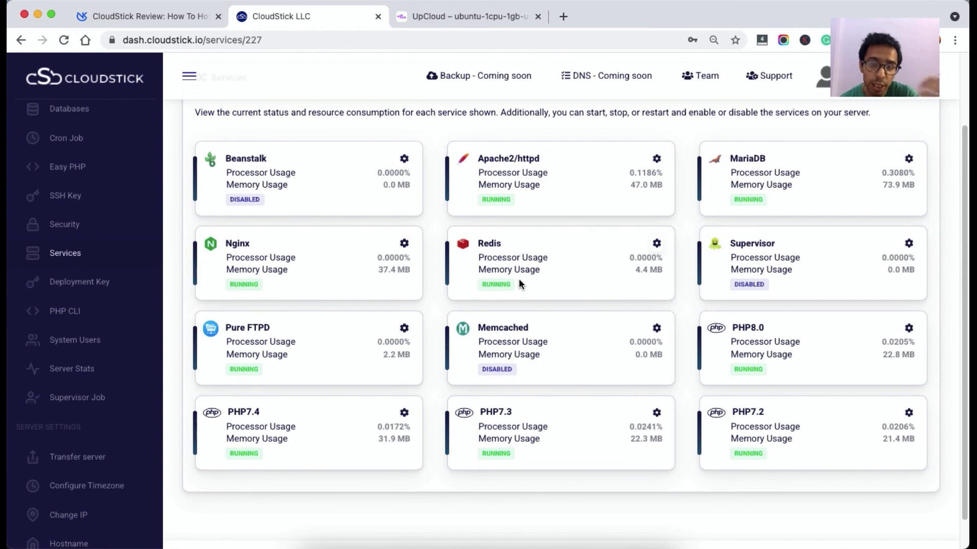
Stop the Redis service again and check the other services' states.
{"action": "left_click", "coordinate": [656, 244]}
{"action": "left_click", "coordinate": [610, 289]}
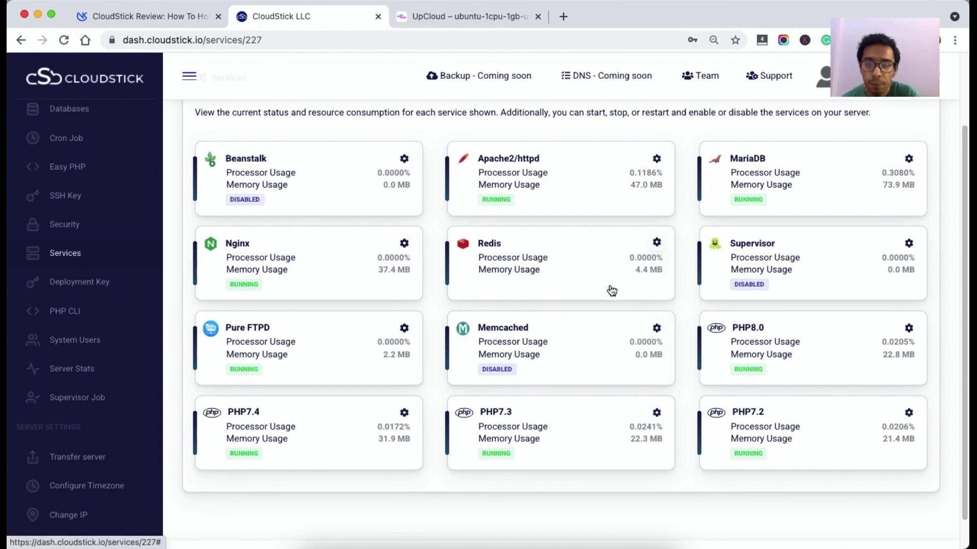
{"action": "scroll", "coordinate": [611, 289], "scroll_direction": "down", "scroll_amount": 2}
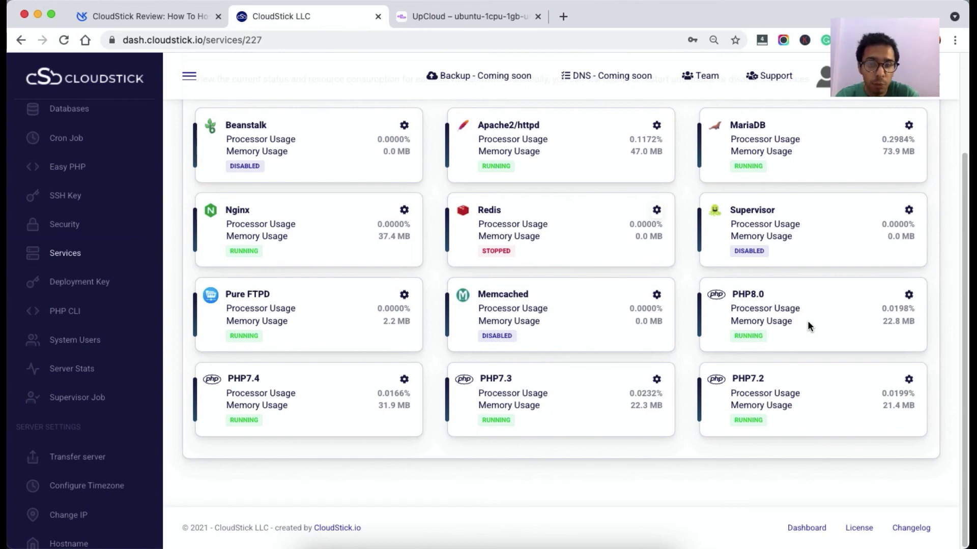
{"action": "scroll", "coordinate": [807, 321], "scroll_direction": "up", "scroll_amount": 1}
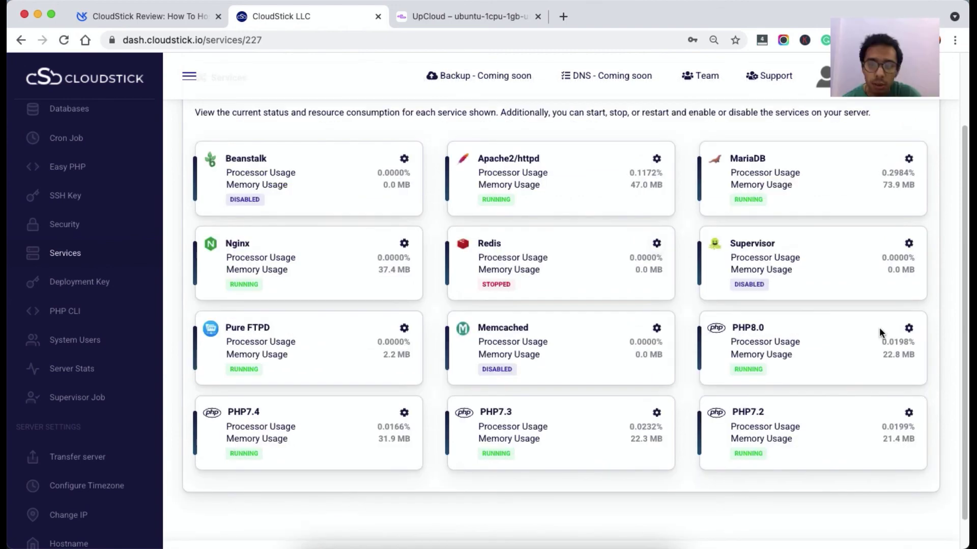
Disable the PHP8.0 service from its gear menu.
{"action": "left_click", "coordinate": [909, 328]}
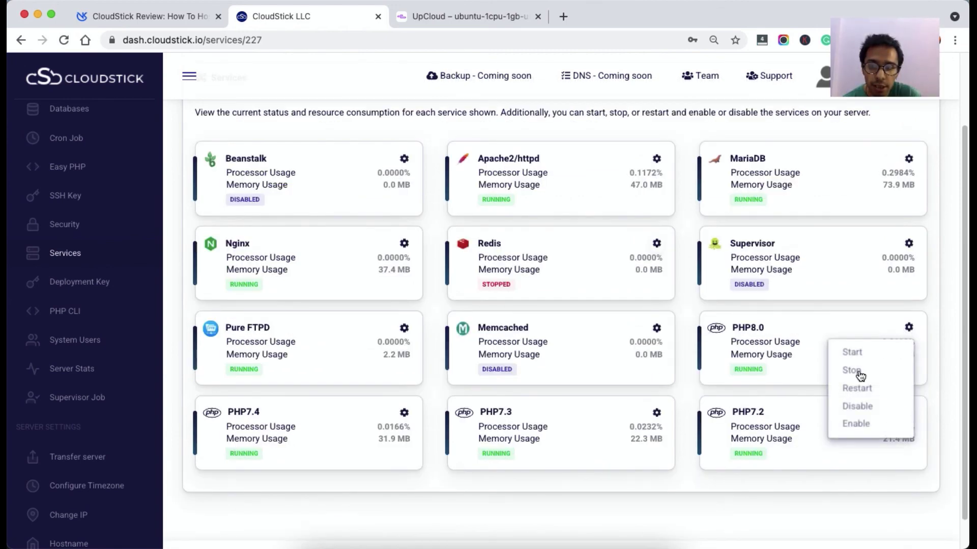
{"action": "left_click", "coordinate": [859, 407]}
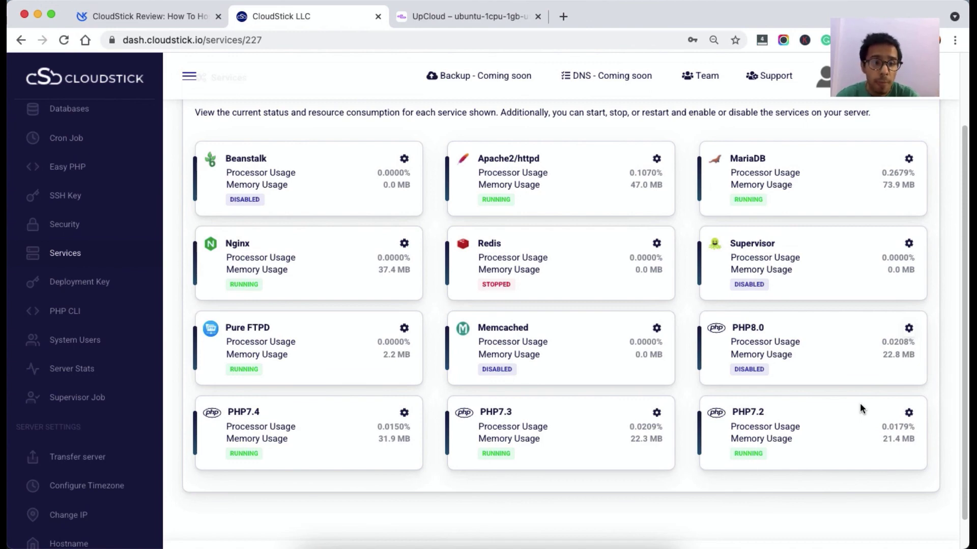
{"action": "scroll", "coordinate": [870, 377], "scroll_direction": "up", "scroll_amount": 3}
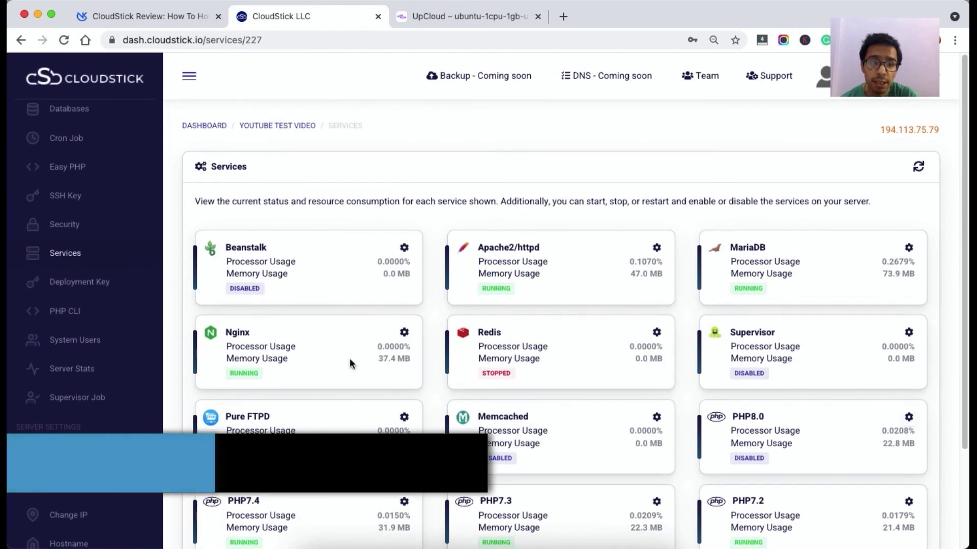
{"action": "scroll", "coordinate": [134, 339], "scroll_direction": "up", "scroll_amount": 3}
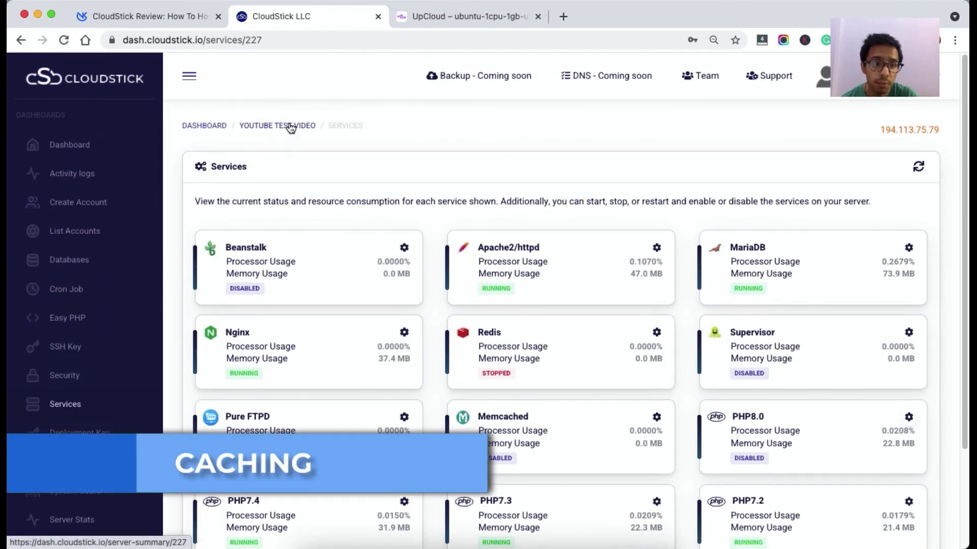
Open the app-ylpft account from List Accounts and go to its Cache-Control page.
{"action": "left_click", "coordinate": [76, 233]}
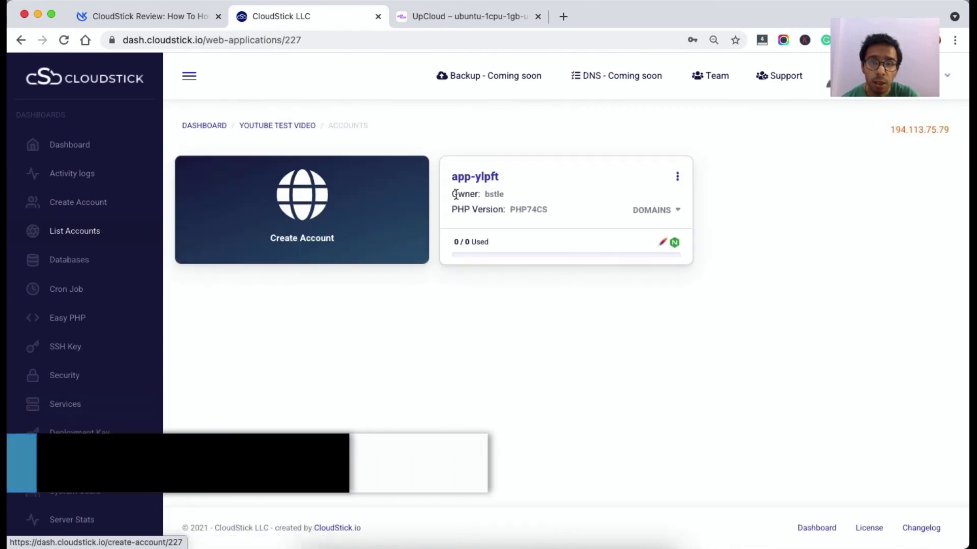
{"action": "left_click", "coordinate": [490, 187]}
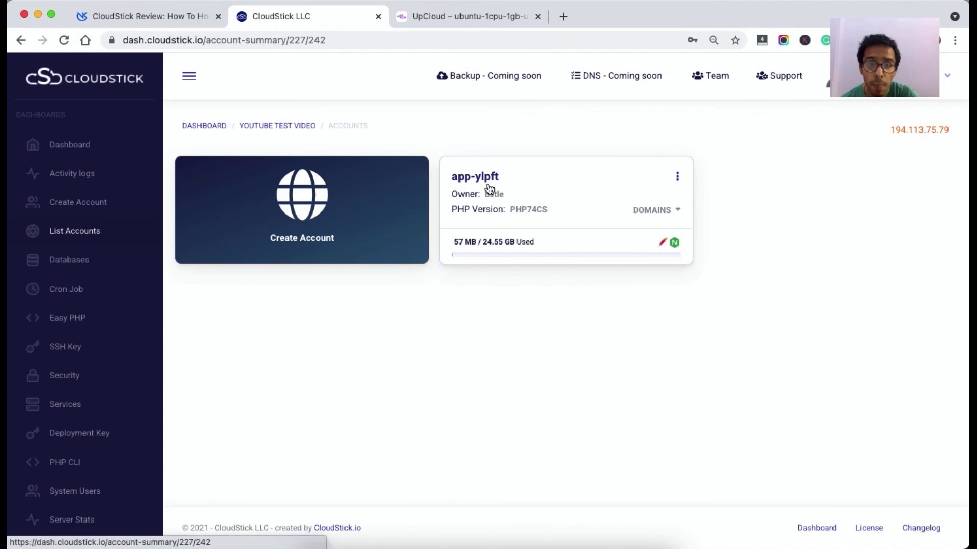
{"action": "scroll", "coordinate": [248, 349], "scroll_direction": "down", "scroll_amount": 3}
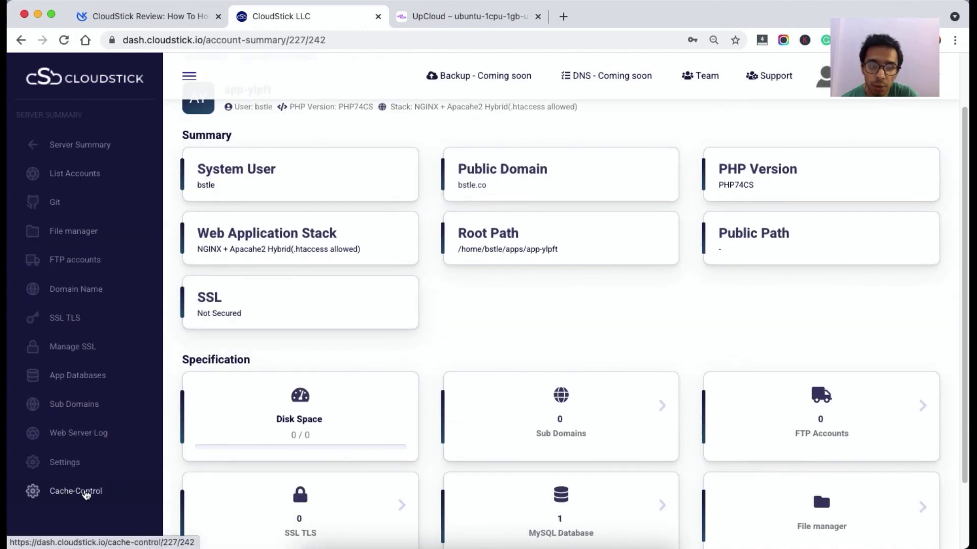
{"action": "left_click", "coordinate": [87, 492]}
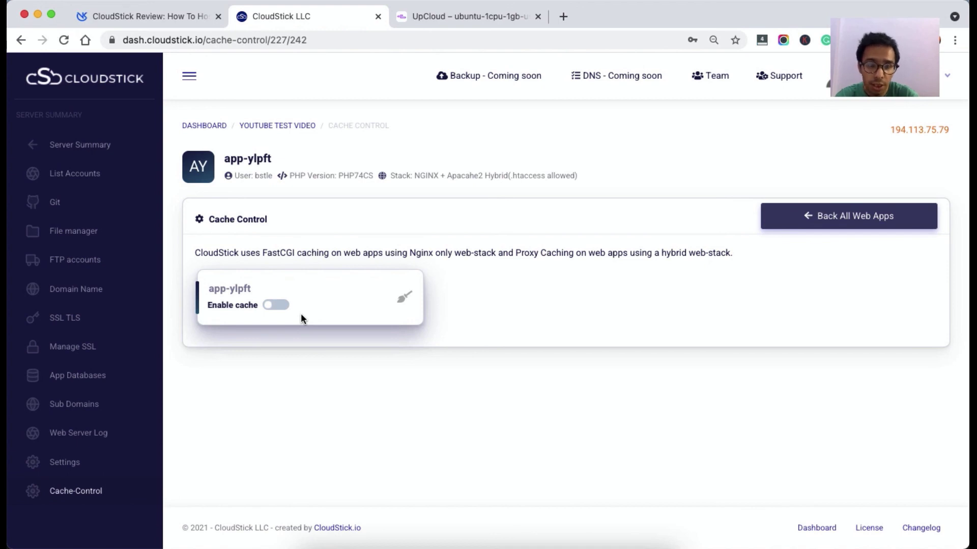
{"action": "left_click", "coordinate": [275, 306]}
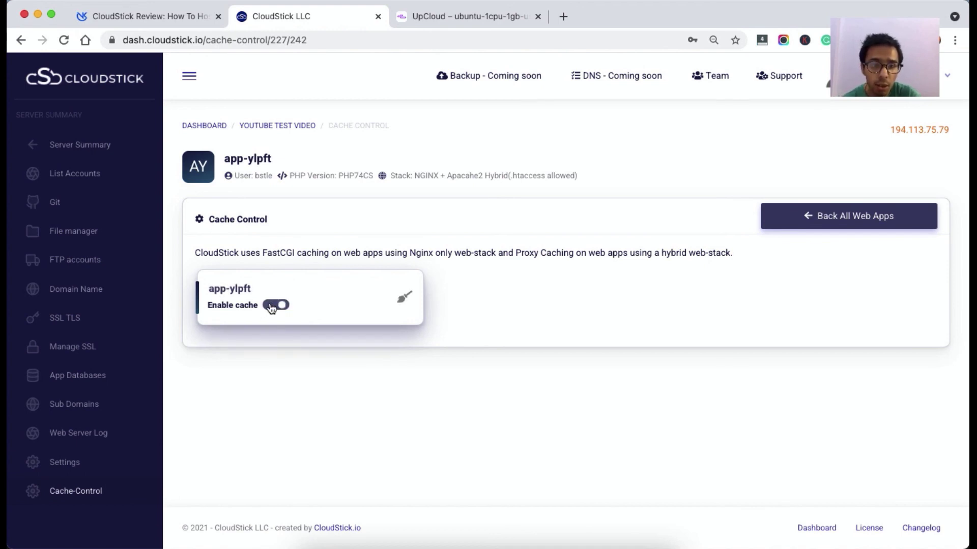
{"action": "left_click", "coordinate": [275, 305]}
{"action": "left_click", "coordinate": [275, 306]}
{"action": "left_click", "coordinate": [275, 306]}
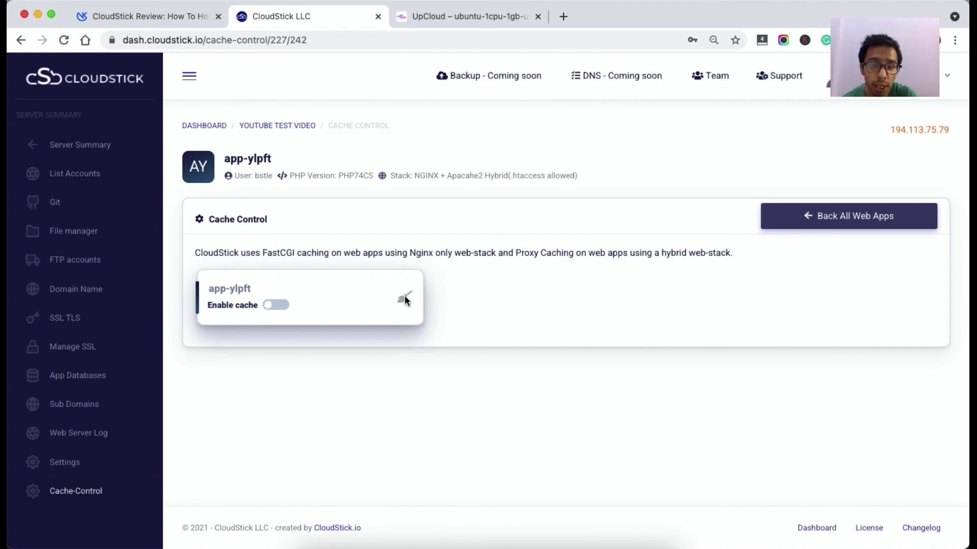
{"action": "left_click", "coordinate": [275, 306]}
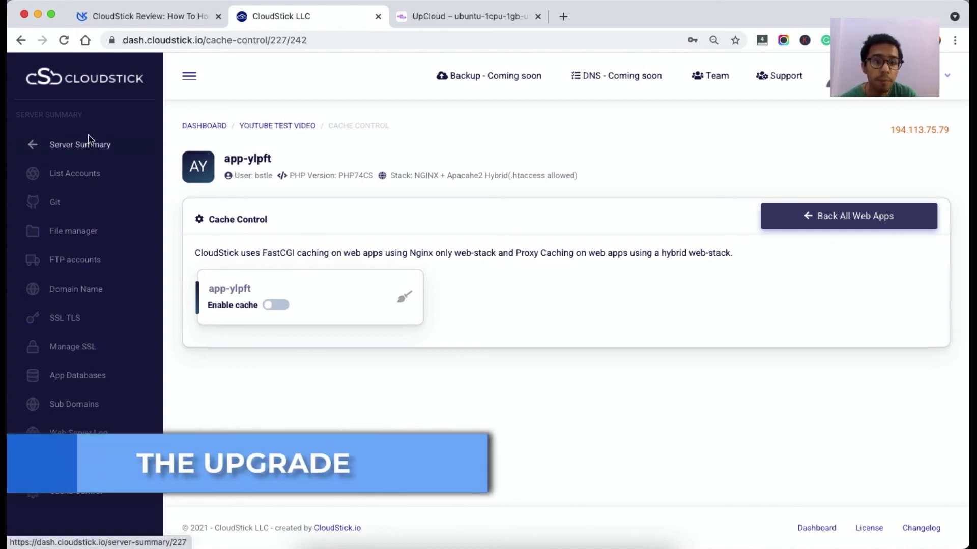
Check the Trial plan under Subscription, view Change Plan prices, then return to Billing.
{"action": "left_click", "coordinate": [93, 146]}
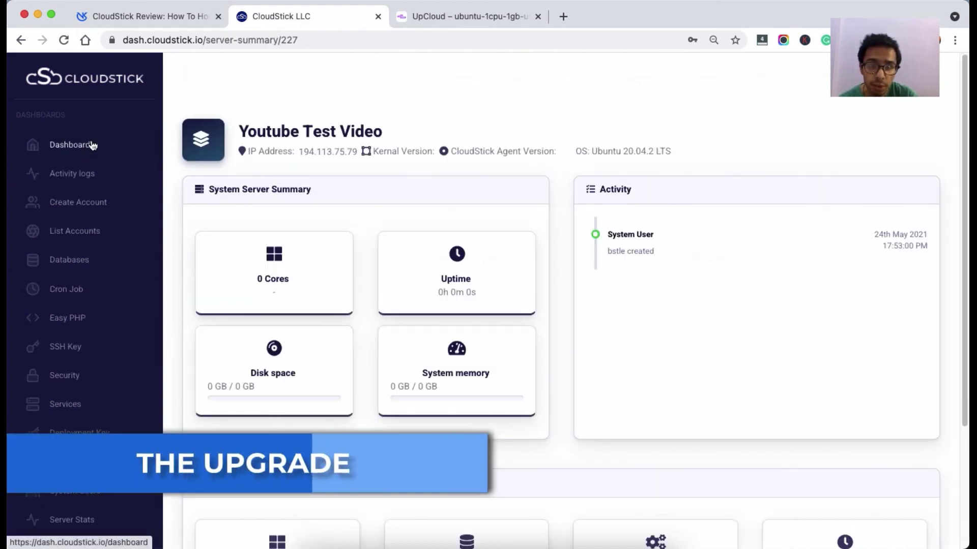
{"action": "left_click", "coordinate": [71, 146]}
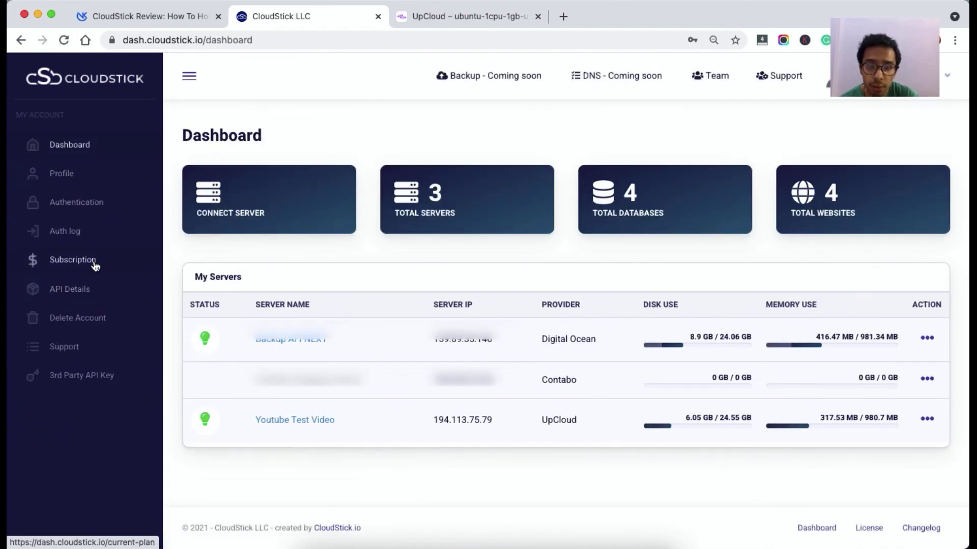
{"action": "left_click", "coordinate": [94, 262]}
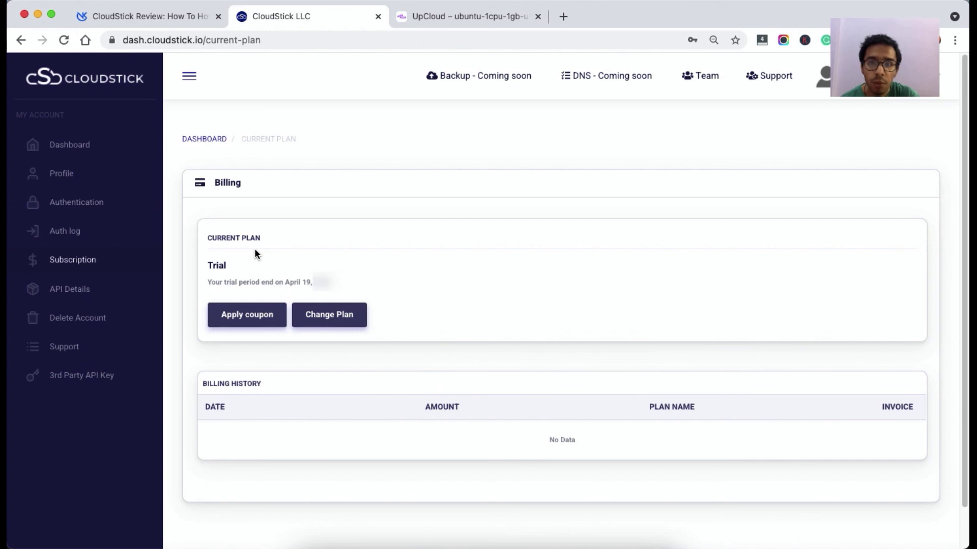
{"action": "double_click", "coordinate": [215, 266]}
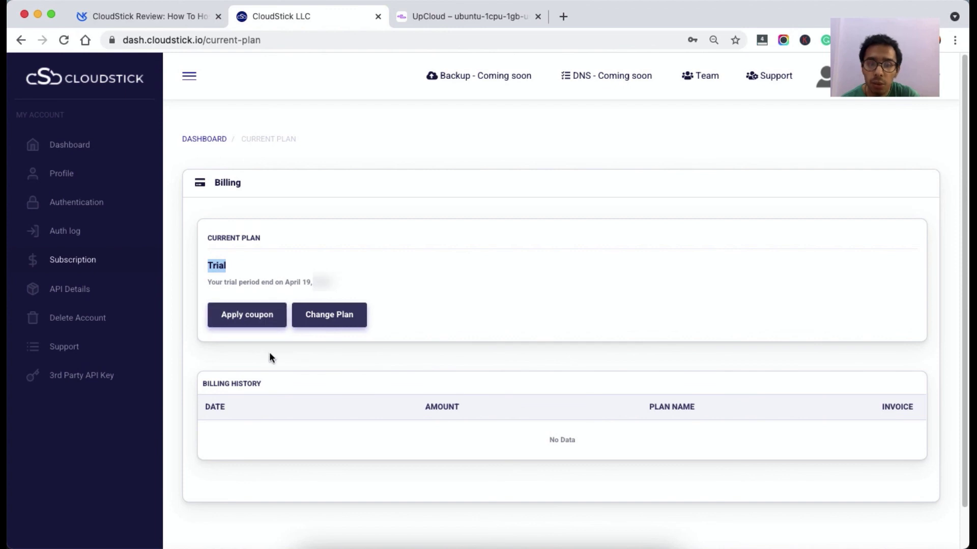
{"action": "left_click", "coordinate": [326, 326]}
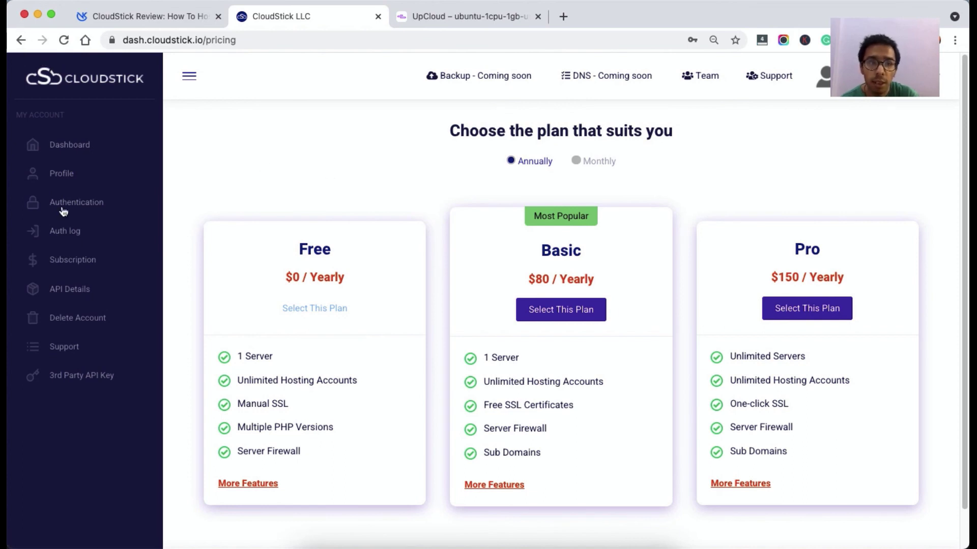
{"action": "left_click", "coordinate": [74, 261]}
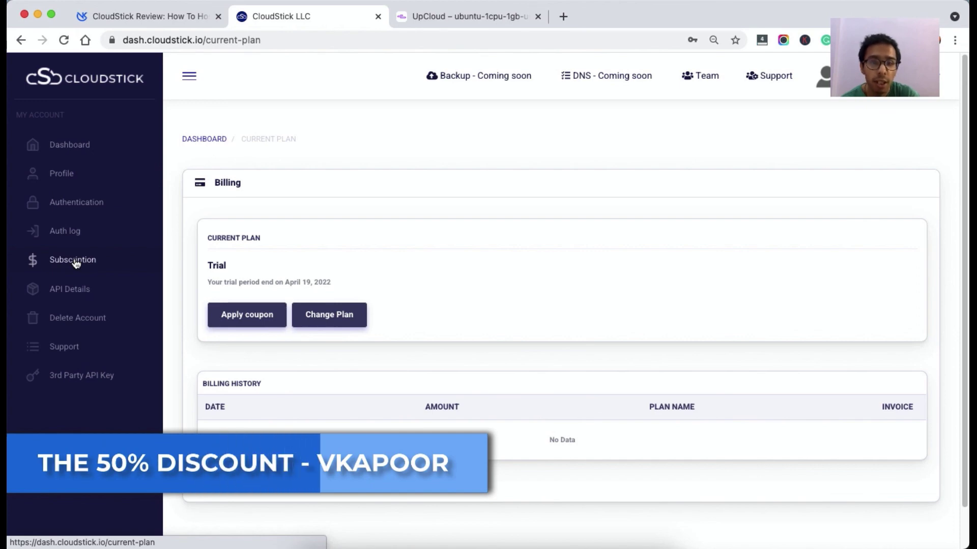
Apply the 50% coupon code and view discounted first-year prices: $48 Basic, $90 Pro.
{"action": "left_click", "coordinate": [238, 316]}
{"action": "left_click", "coordinate": [472, 308]}
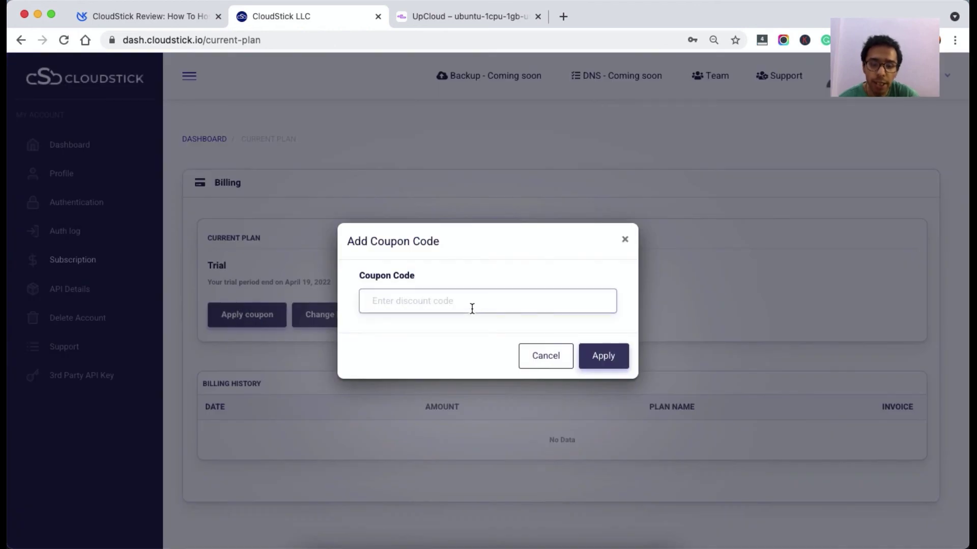
{"action": "type", "text": "VKAPOOR"}
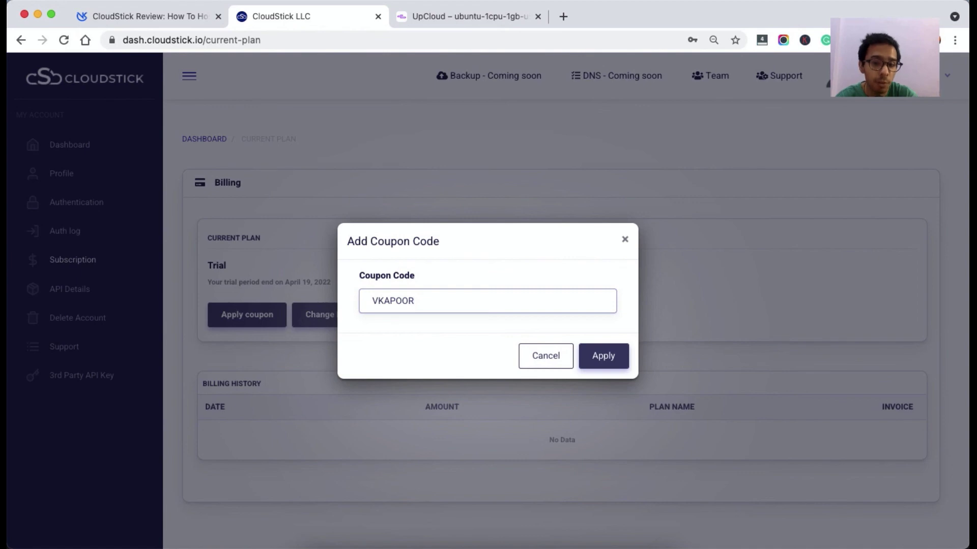
{"action": "left_click", "coordinate": [612, 363]}
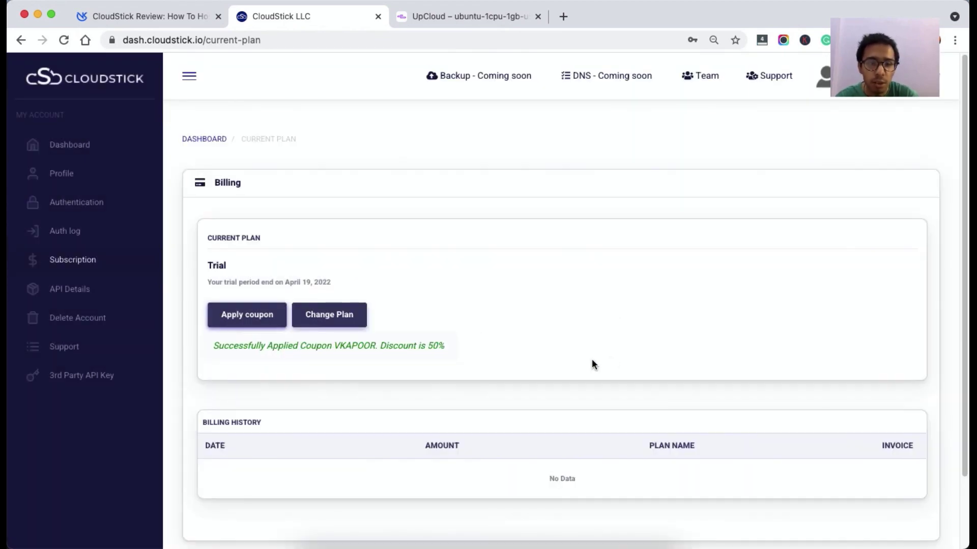
{"action": "double_click", "coordinate": [381, 349]}
{"action": "left_click", "coordinate": [340, 311]}
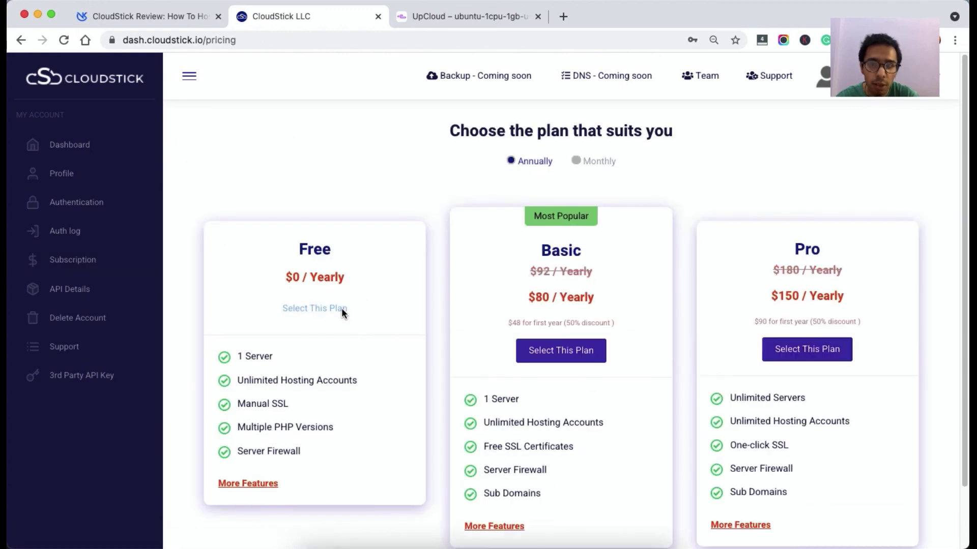
{"action": "triple_click", "coordinate": [762, 321]}
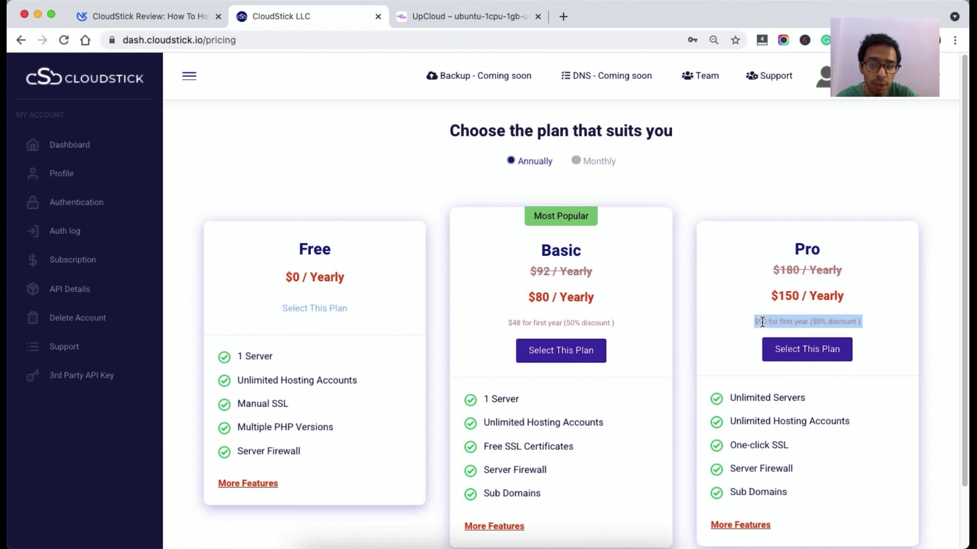